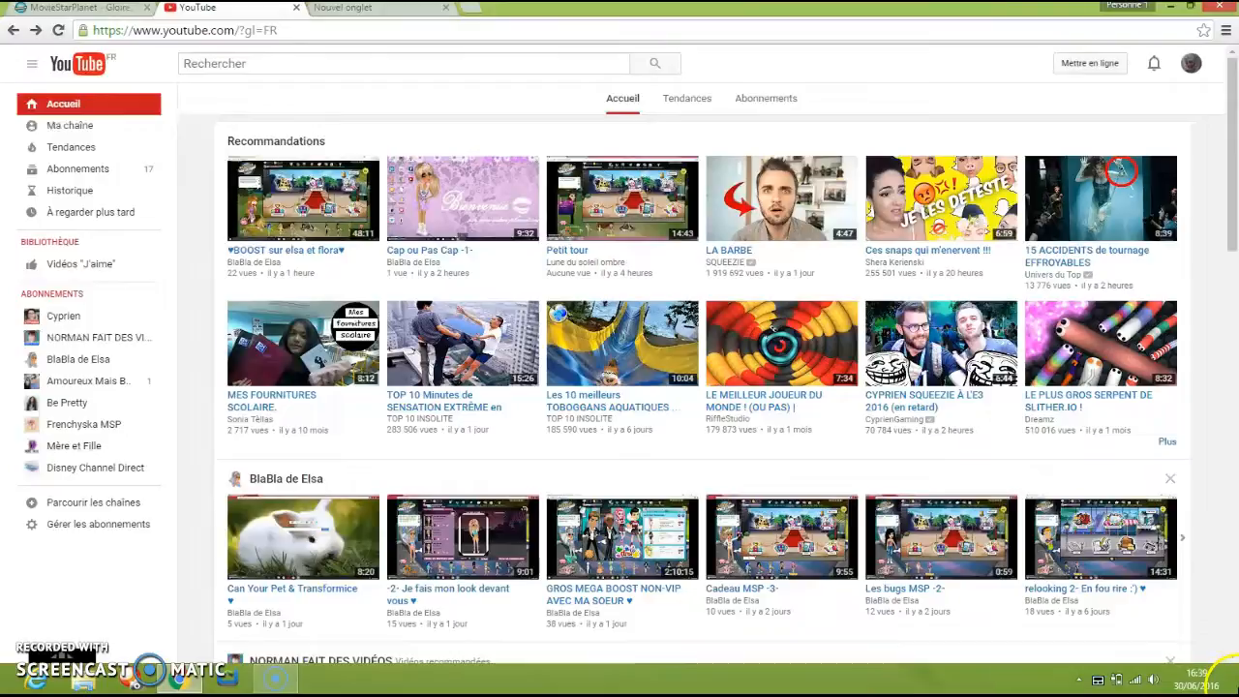
{"action": "mouse_move", "coordinate": [1191, 656]}
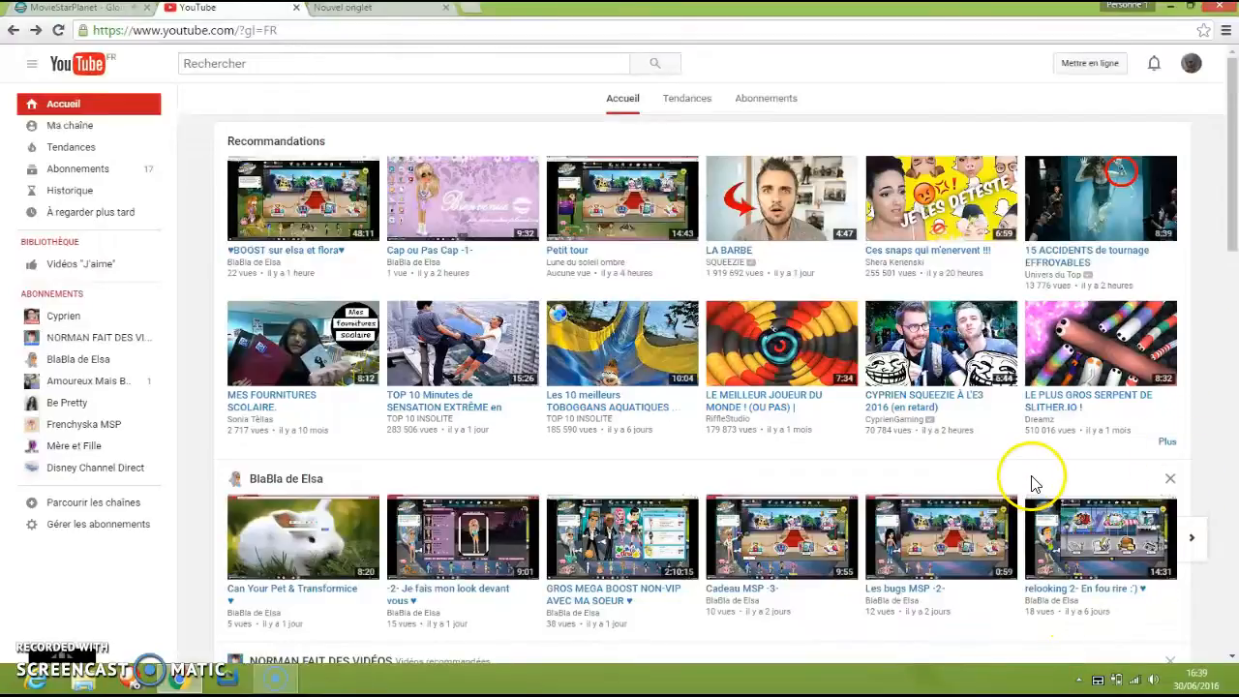
{"action": "left_click", "coordinate": [1166, 7]}
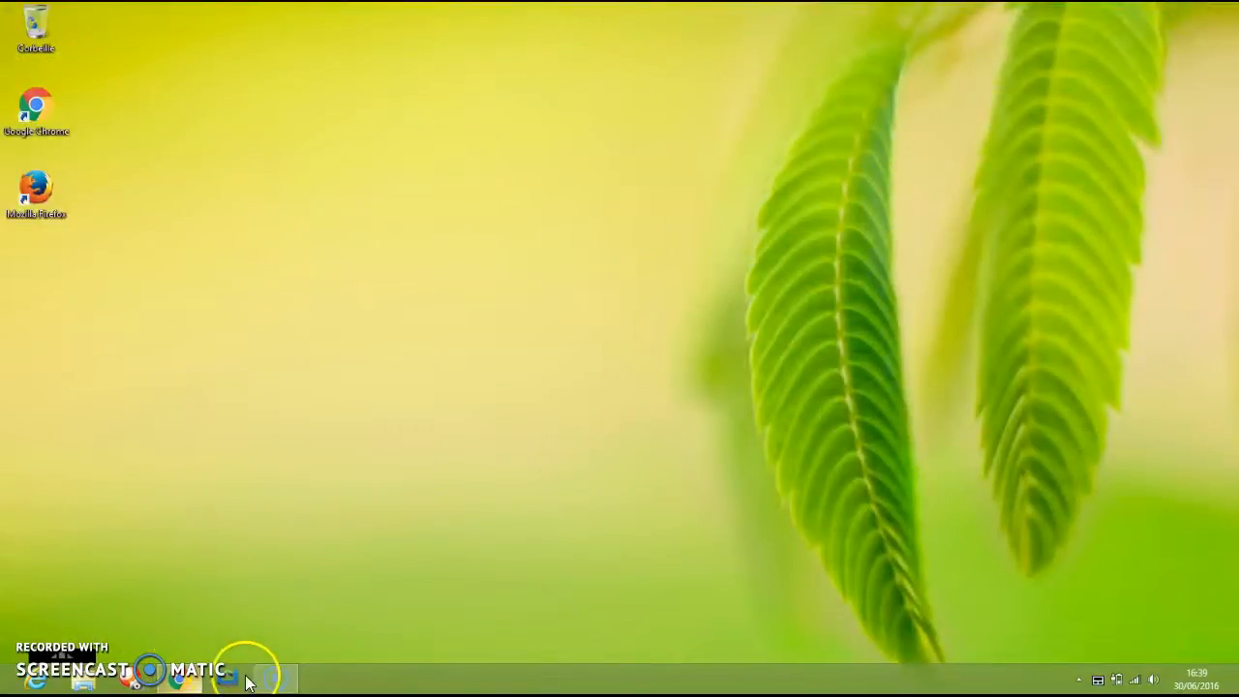
{"action": "mouse_move", "coordinate": [204, 683]}
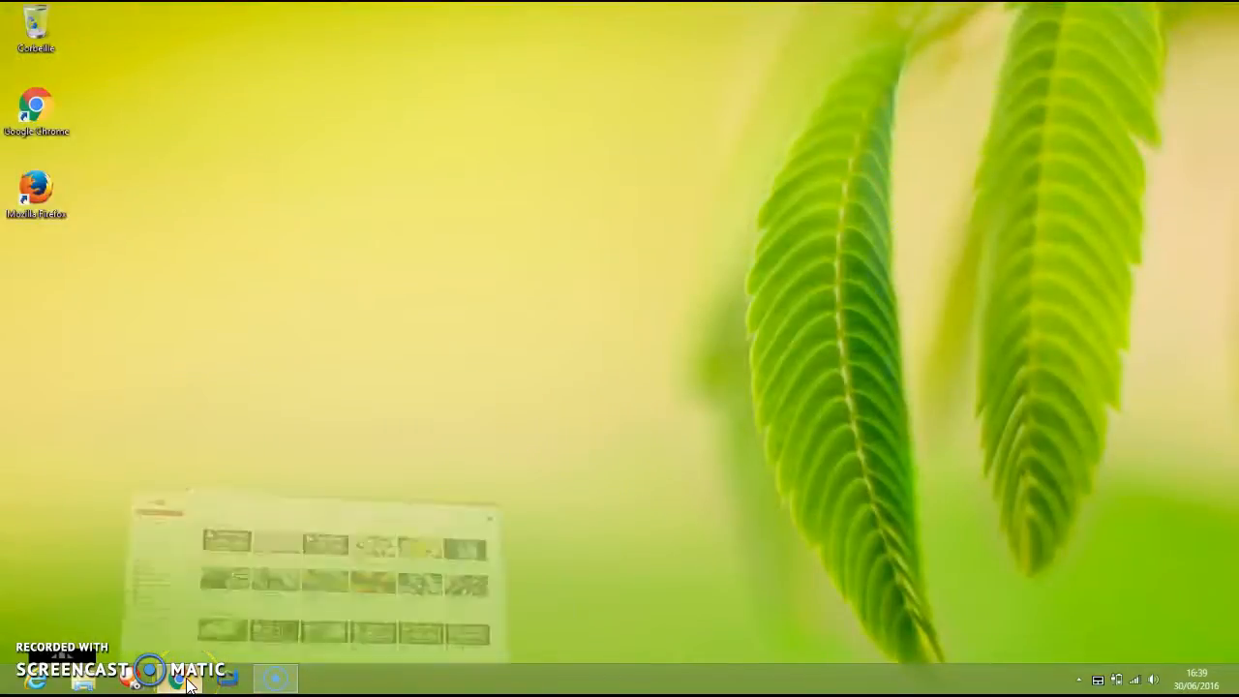
{"action": "left_click", "coordinate": [330, 573]}
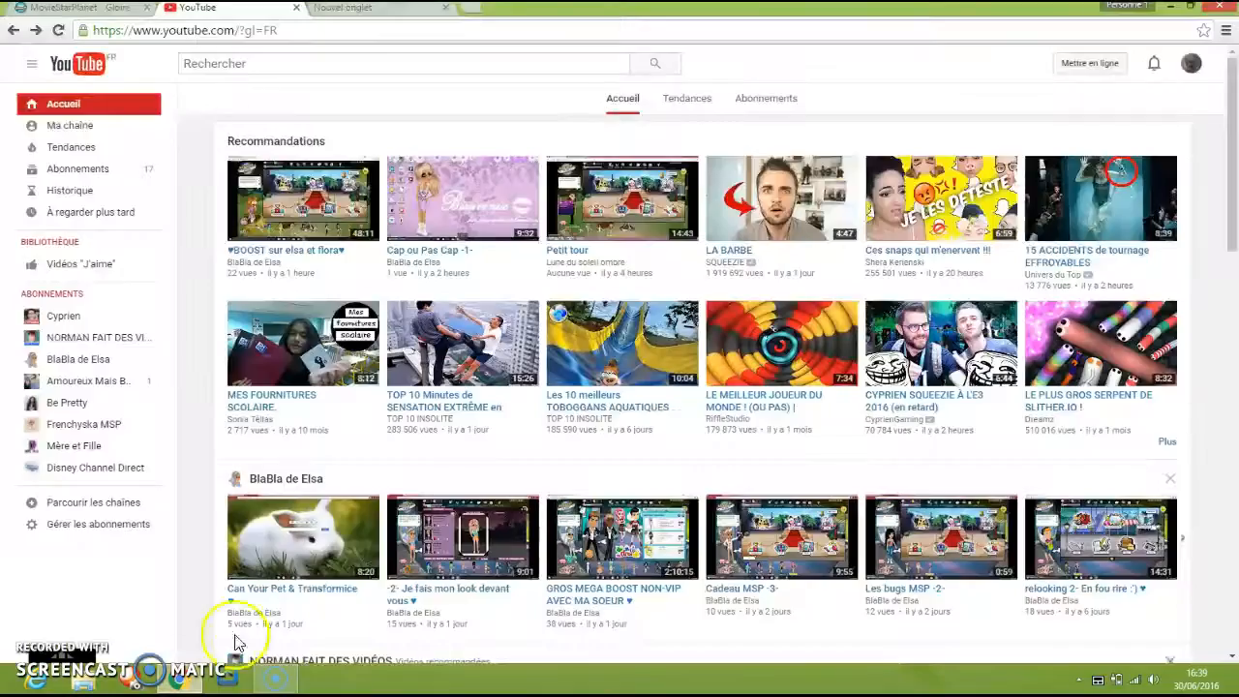
Switch to MovieStarPlanet, leave the clothes shop and open the Looks area of the Création district.
{"action": "left_click", "coordinate": [124, 10]}
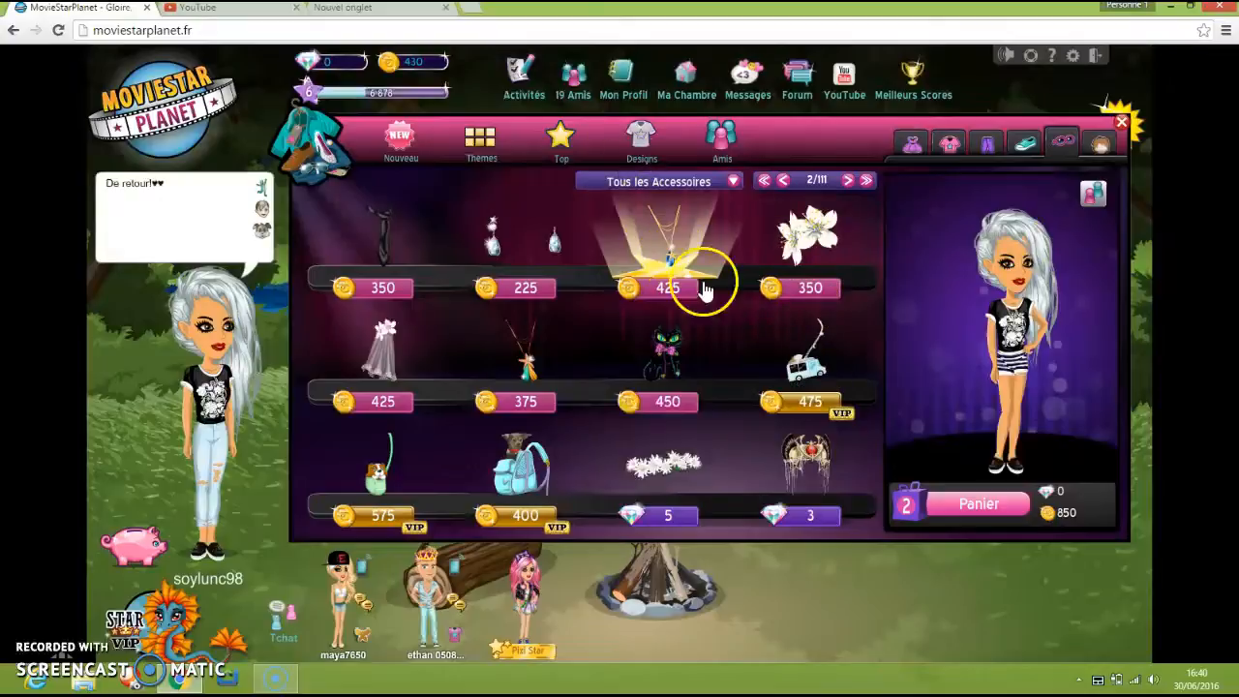
{"action": "left_click", "coordinate": [1122, 124]}
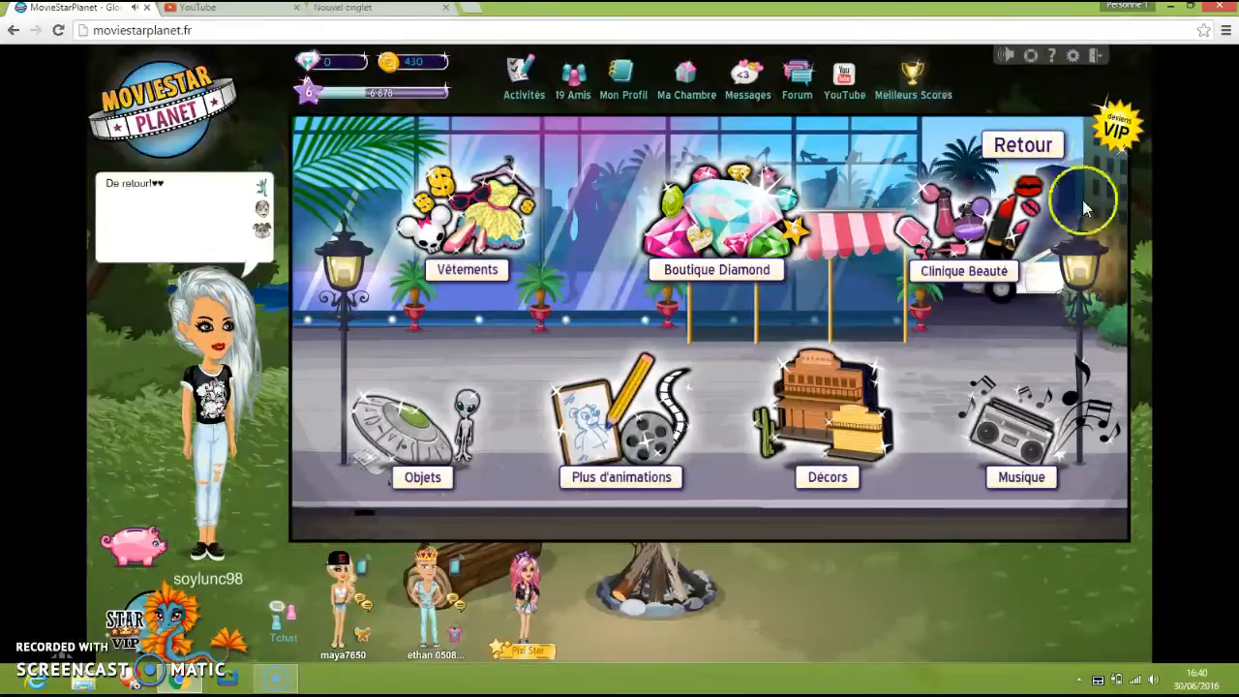
{"action": "left_click", "coordinate": [1043, 153]}
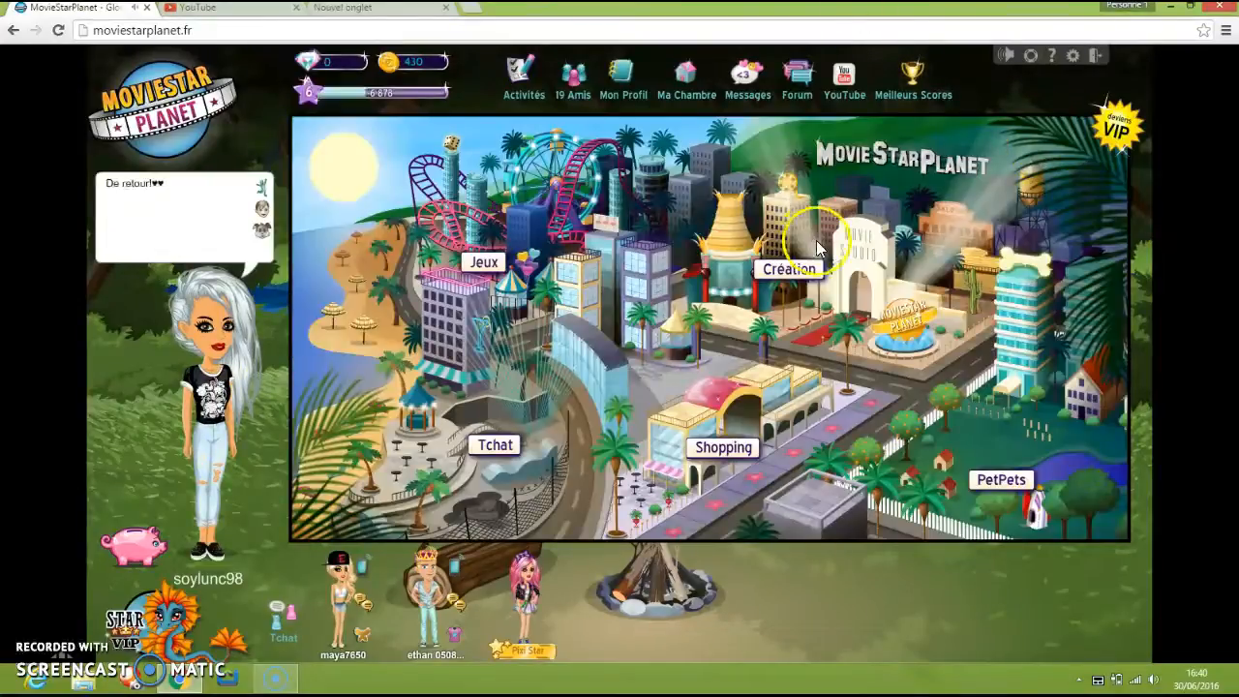
{"action": "left_click", "coordinate": [801, 275]}
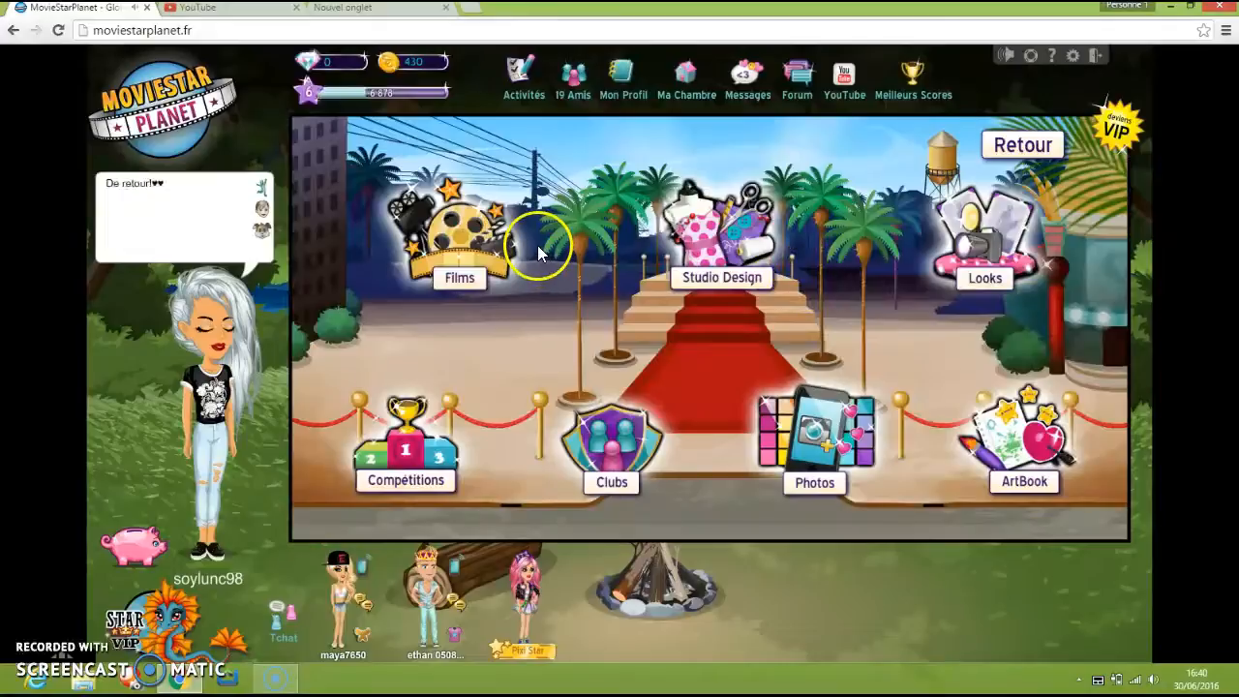
{"action": "left_click", "coordinate": [1037, 223]}
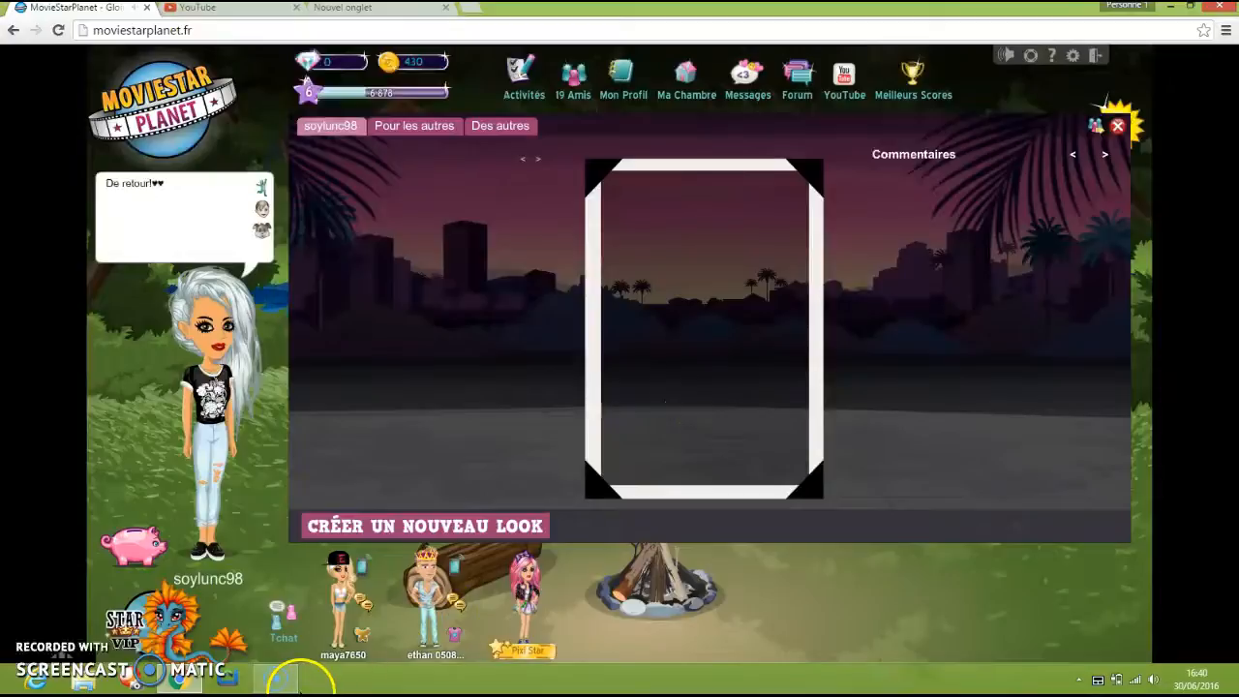
Create a new look wearing the knotted denim top, trying on the pineapple glasses and taking them off again.
{"action": "left_click", "coordinate": [432, 529]}
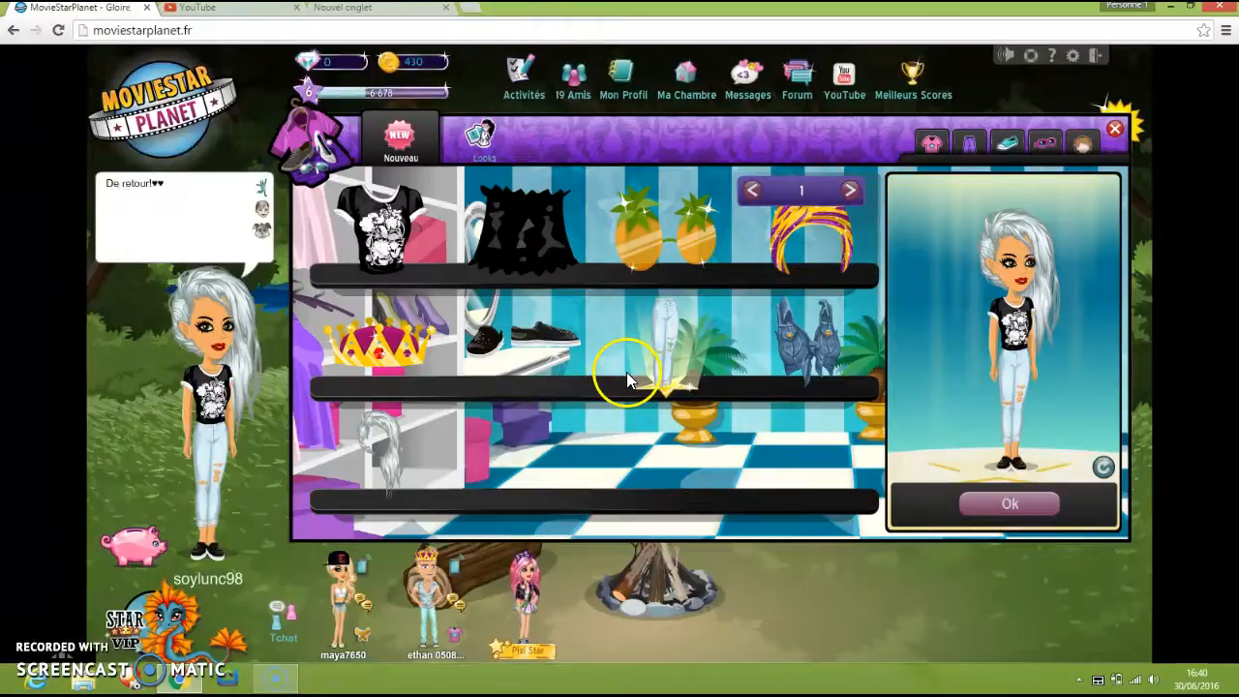
{"action": "left_click", "coordinate": [816, 336]}
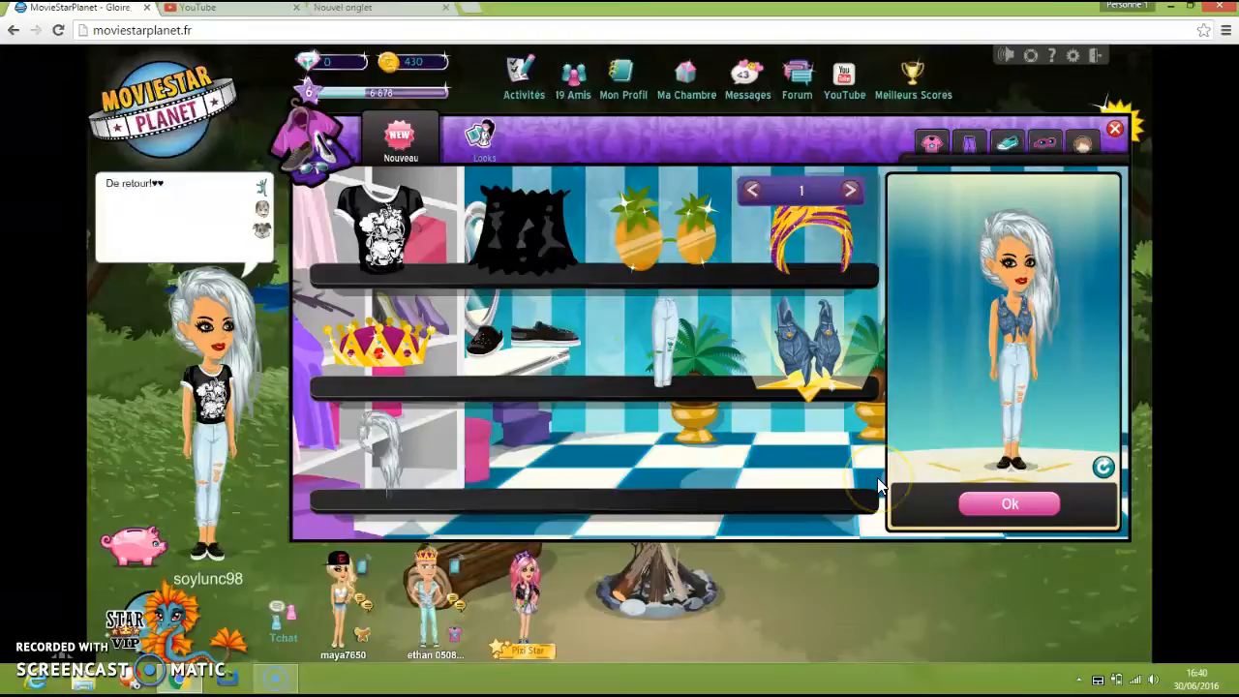
{"action": "left_click", "coordinate": [671, 254]}
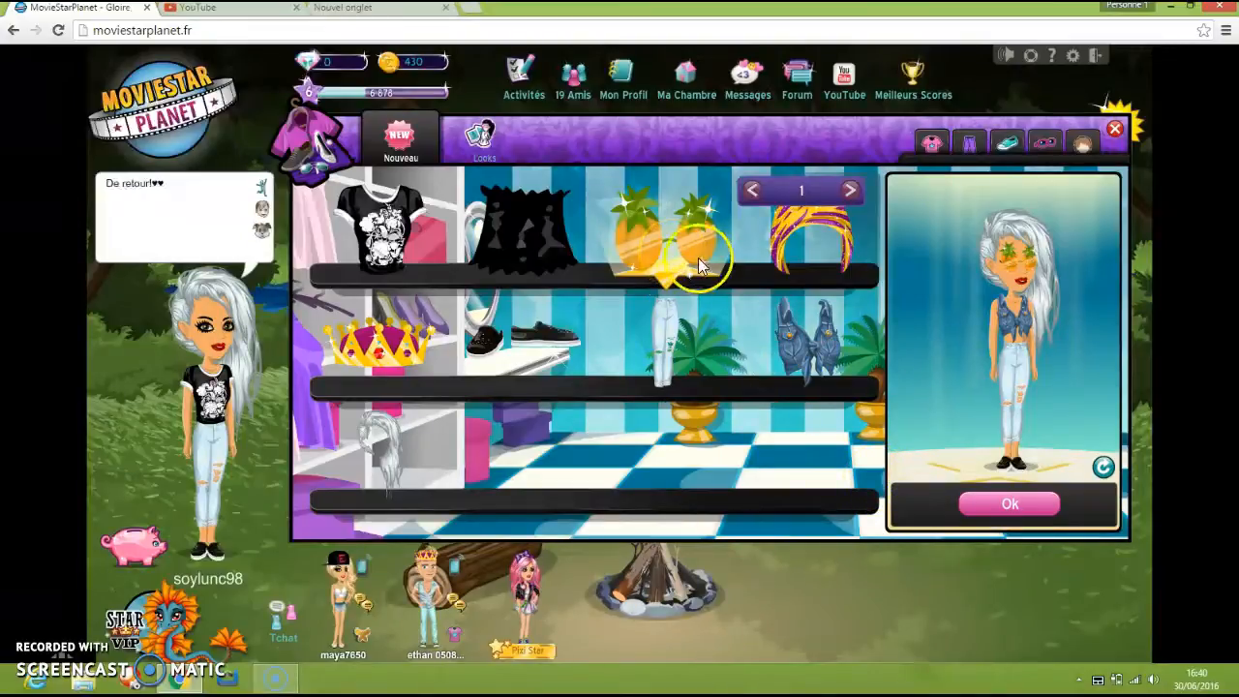
{"action": "left_click", "coordinate": [1007, 256]}
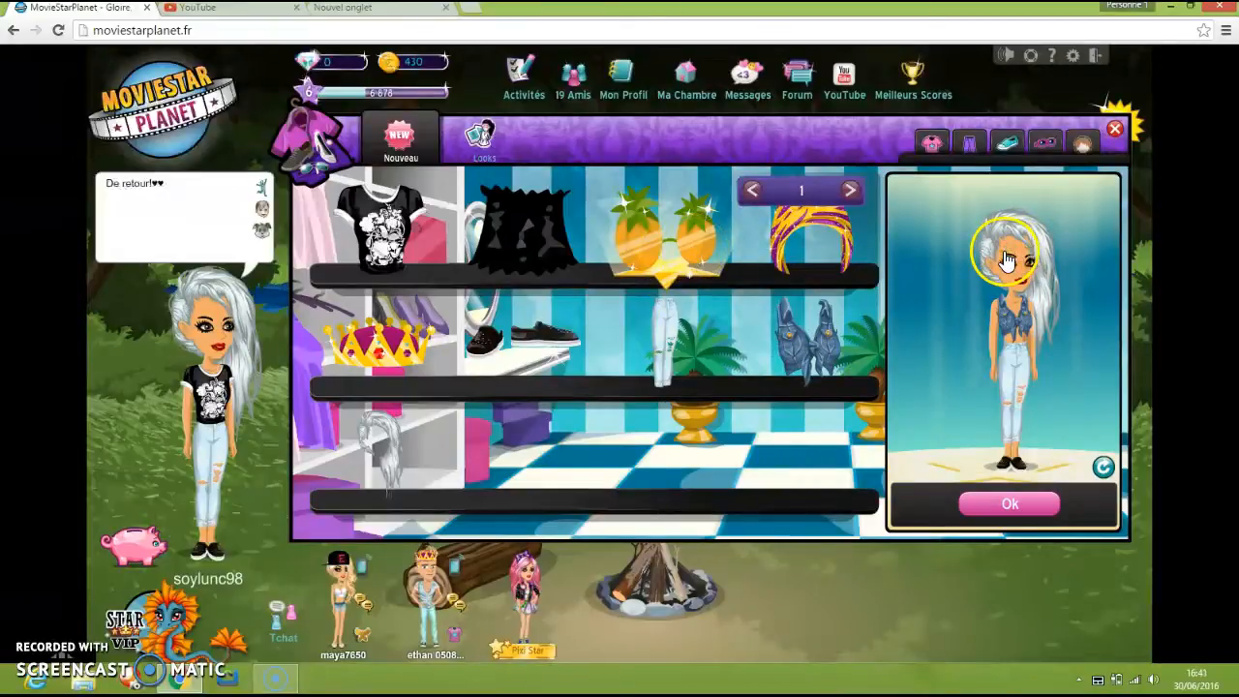
{"action": "left_click", "coordinate": [1010, 510]}
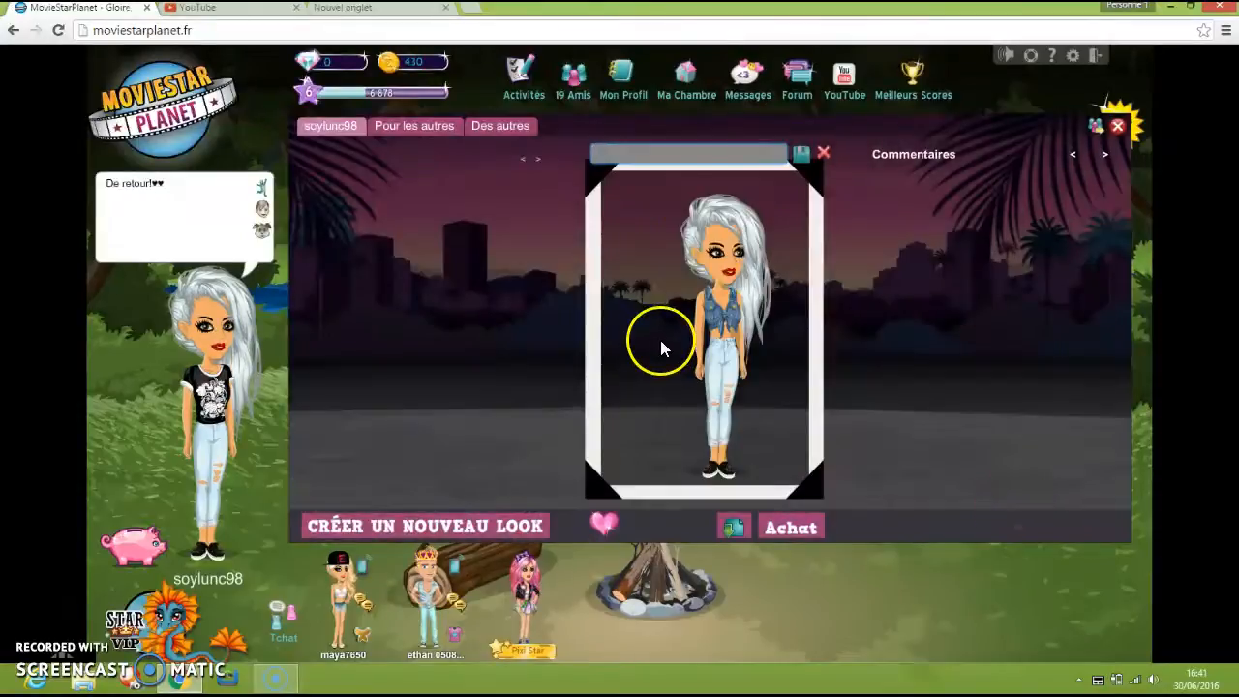
Title the new look "Jean style" and save it.
{"action": "left_click", "coordinate": [671, 152]}
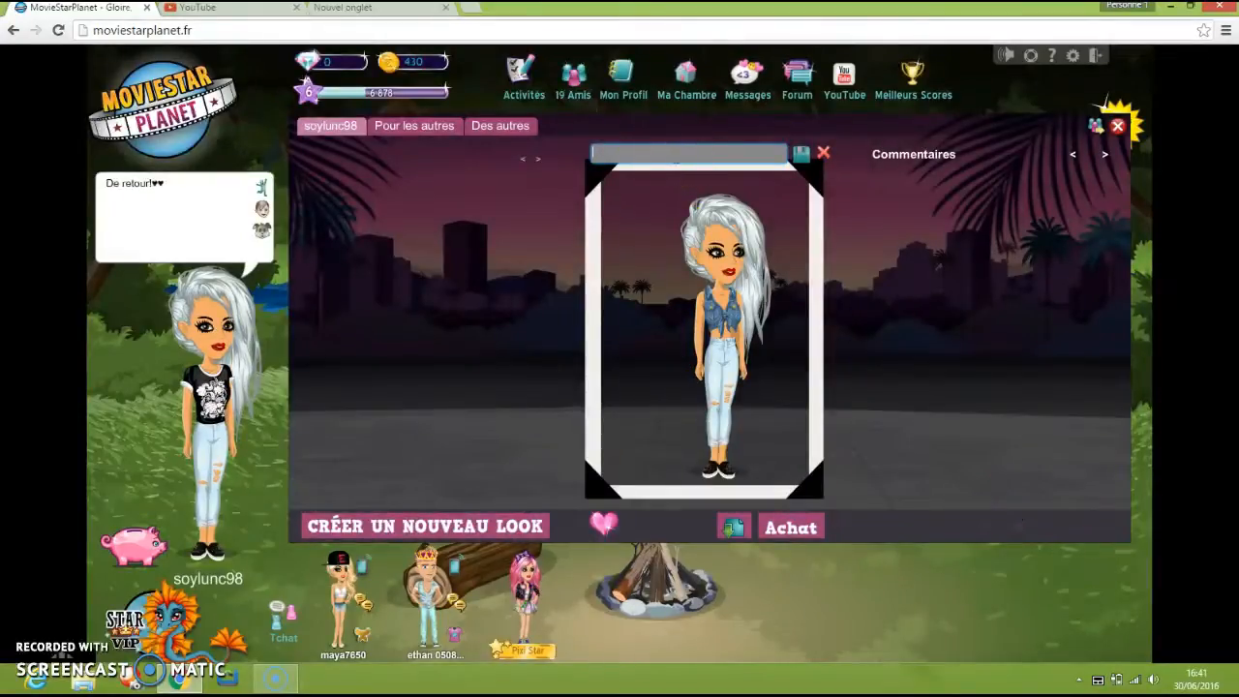
{"action": "type", "text": "Jean style"}
{"action": "left_click", "coordinate": [691, 177]}
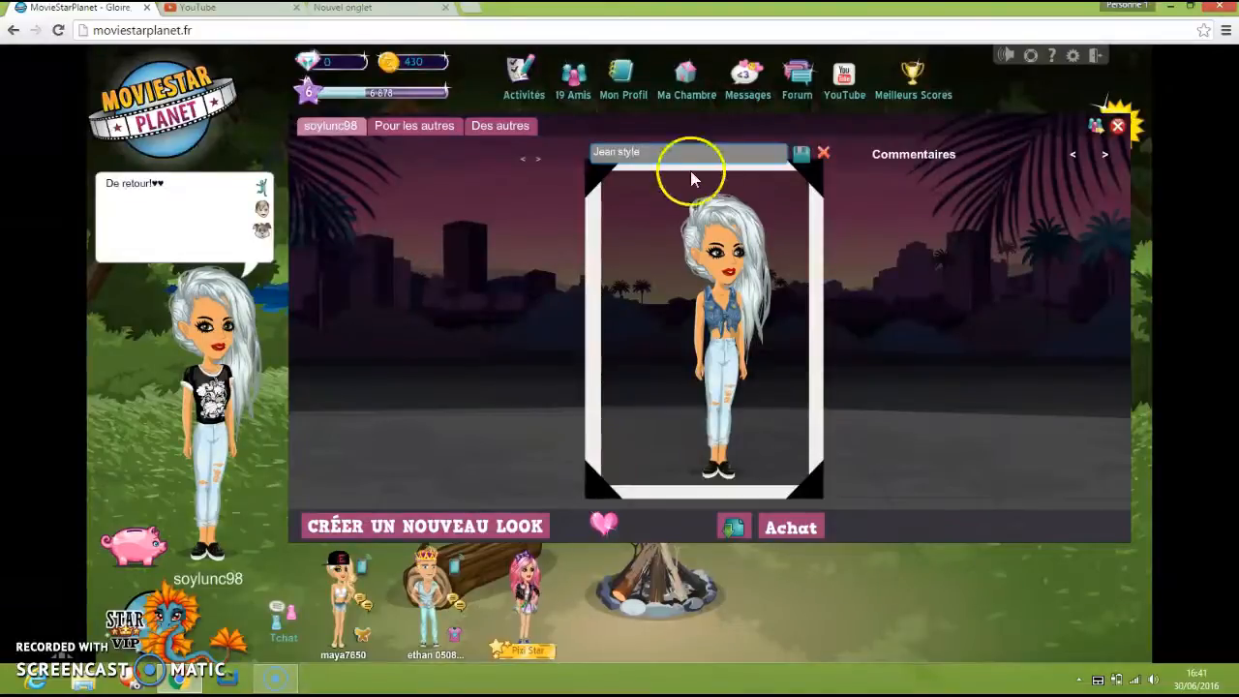
{"action": "left_click", "coordinate": [803, 154]}
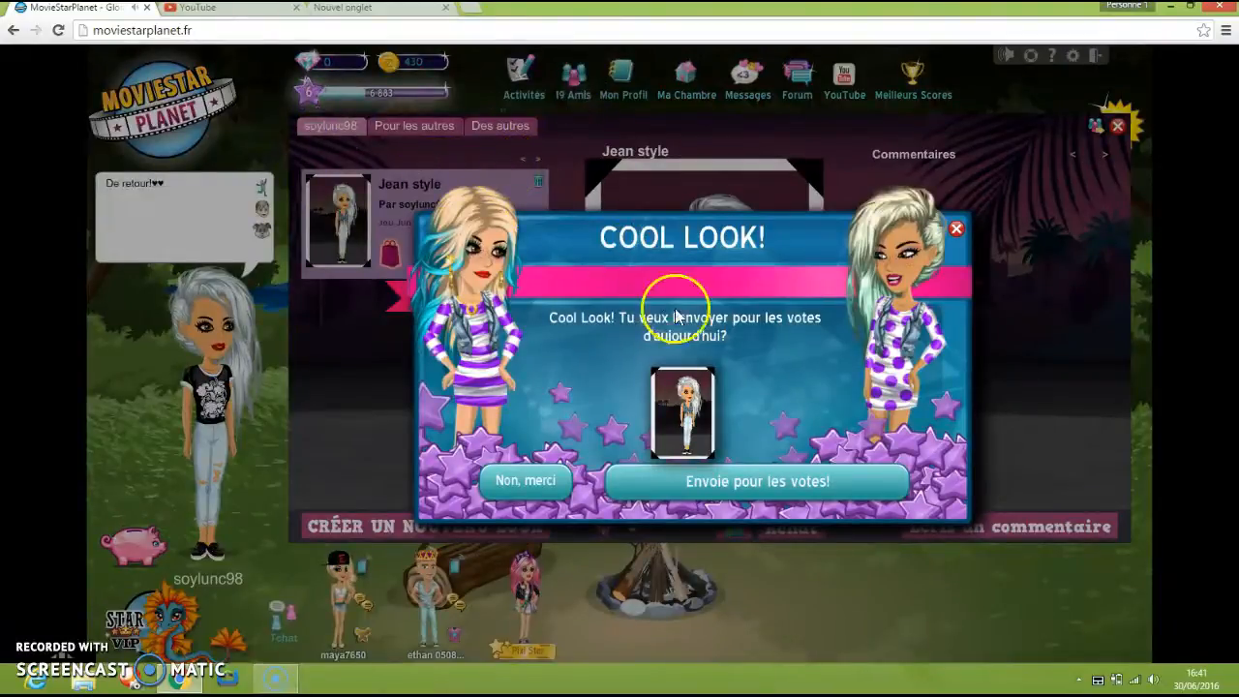
Submit the look for today's votes and download its image as the PNG "MSP Jean style" in the Pellicule folder.
{"action": "left_click", "coordinate": [638, 492]}
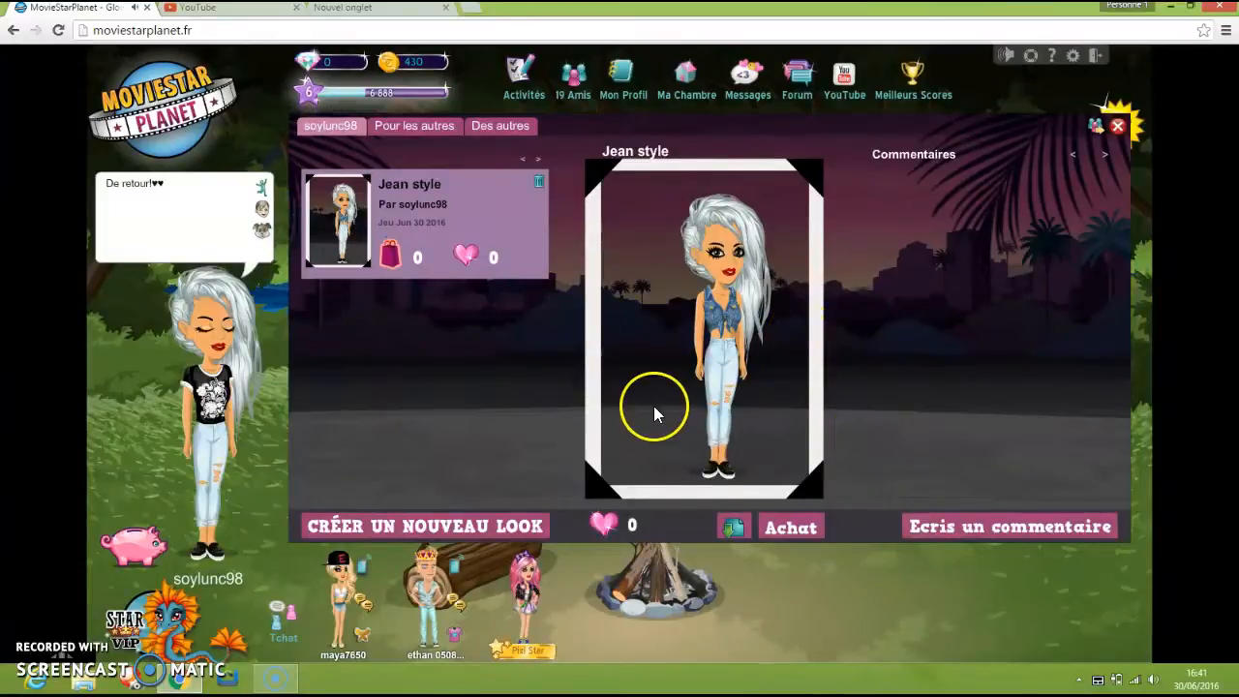
{"action": "left_click", "coordinate": [734, 528]}
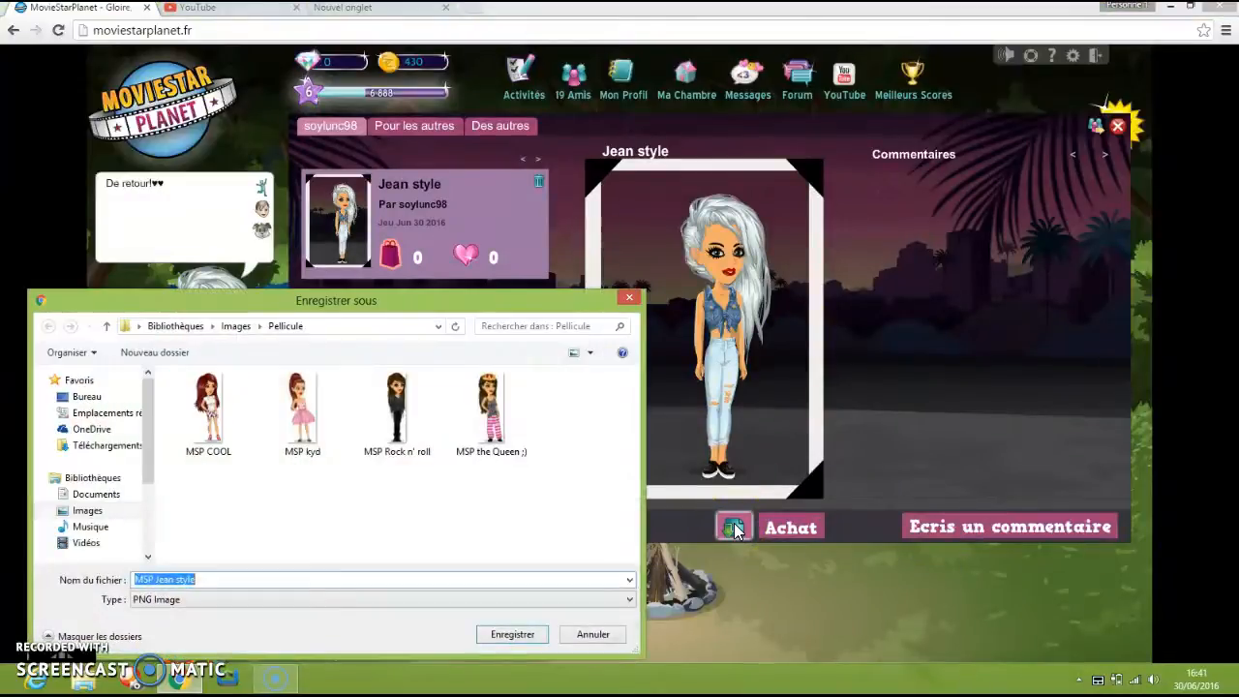
{"action": "left_click", "coordinate": [510, 639]}
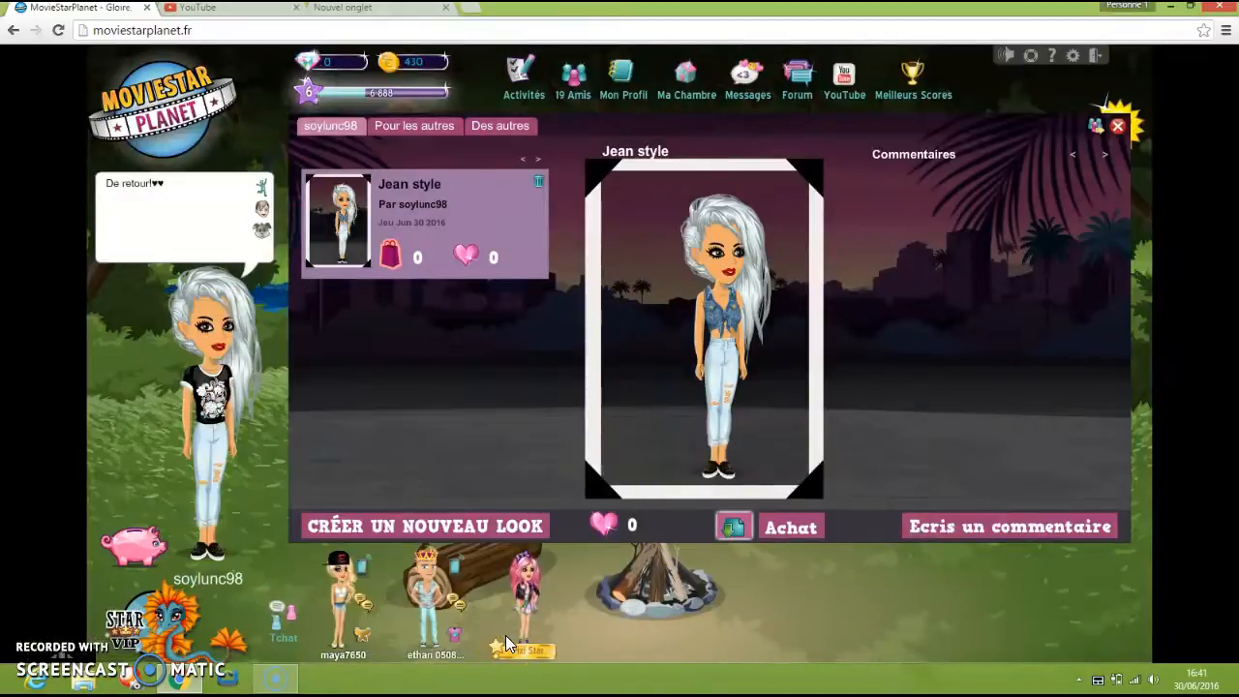
Search Google for "pixlr editor" in the empty browser tab and open the Pixlr Editor website.
{"action": "left_click", "coordinate": [380, 17]}
{"action": "left_click", "coordinate": [558, 359]}
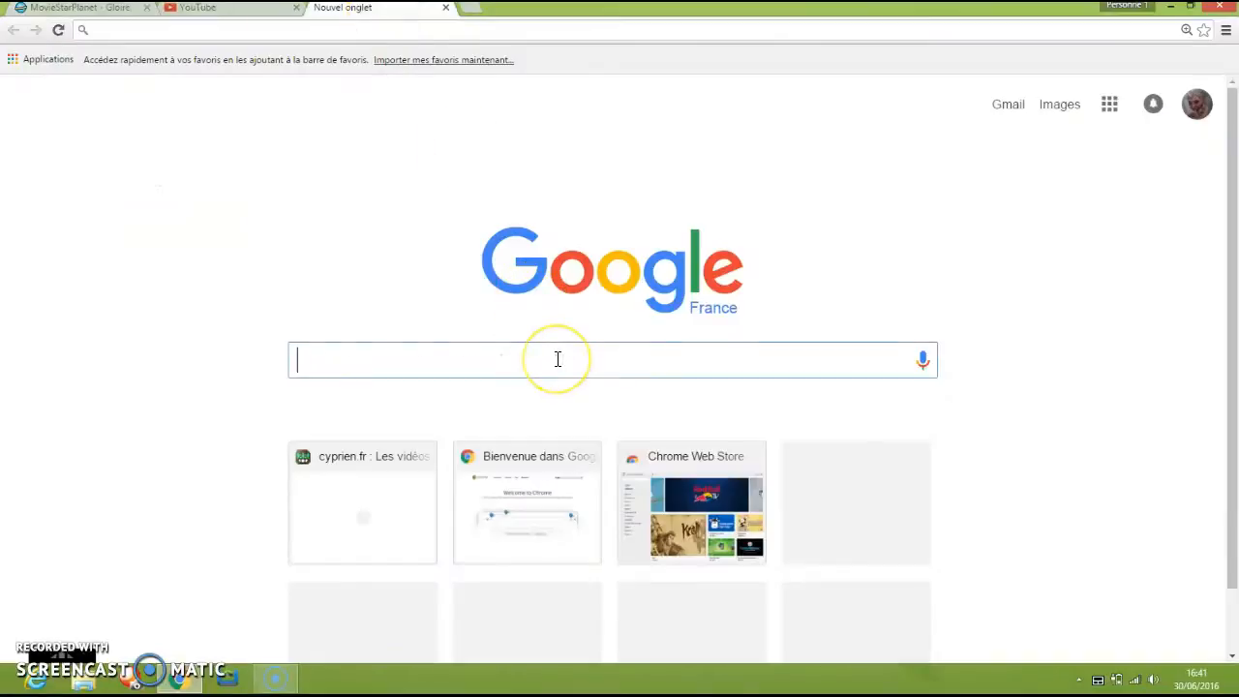
{"action": "left_click", "coordinate": [560, 360]}
{"action": "type", "text": "pilxr"}
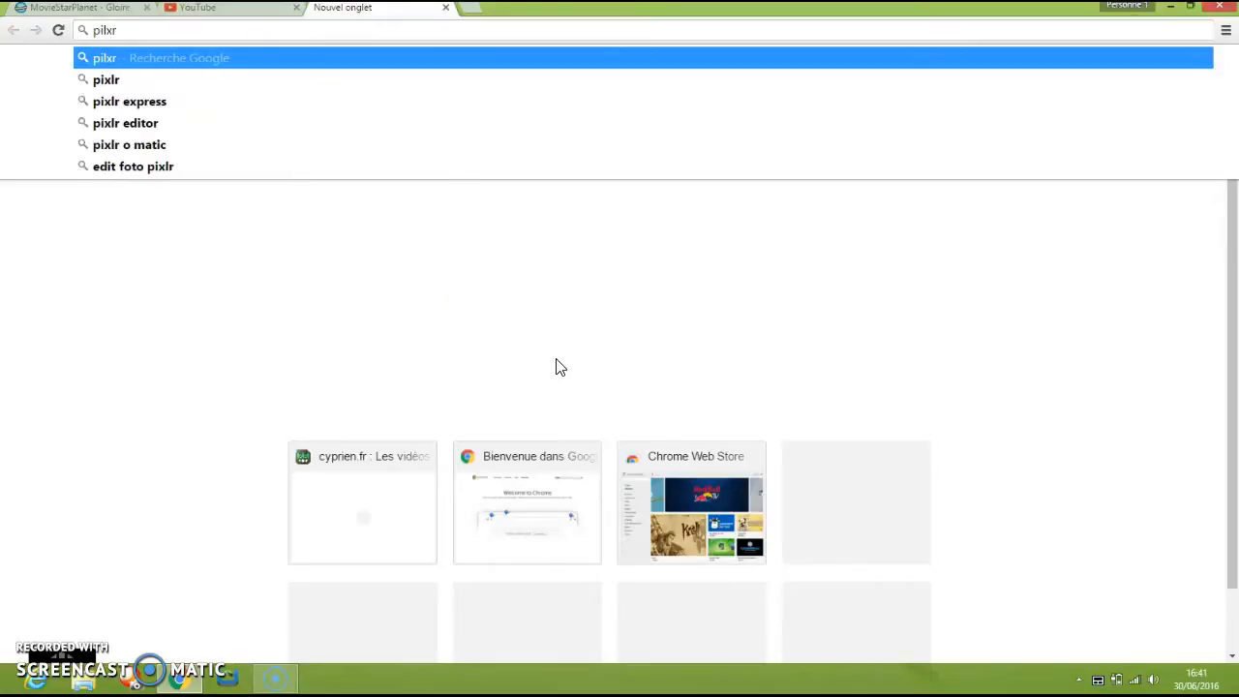
{"action": "left_click", "coordinate": [394, 132]}
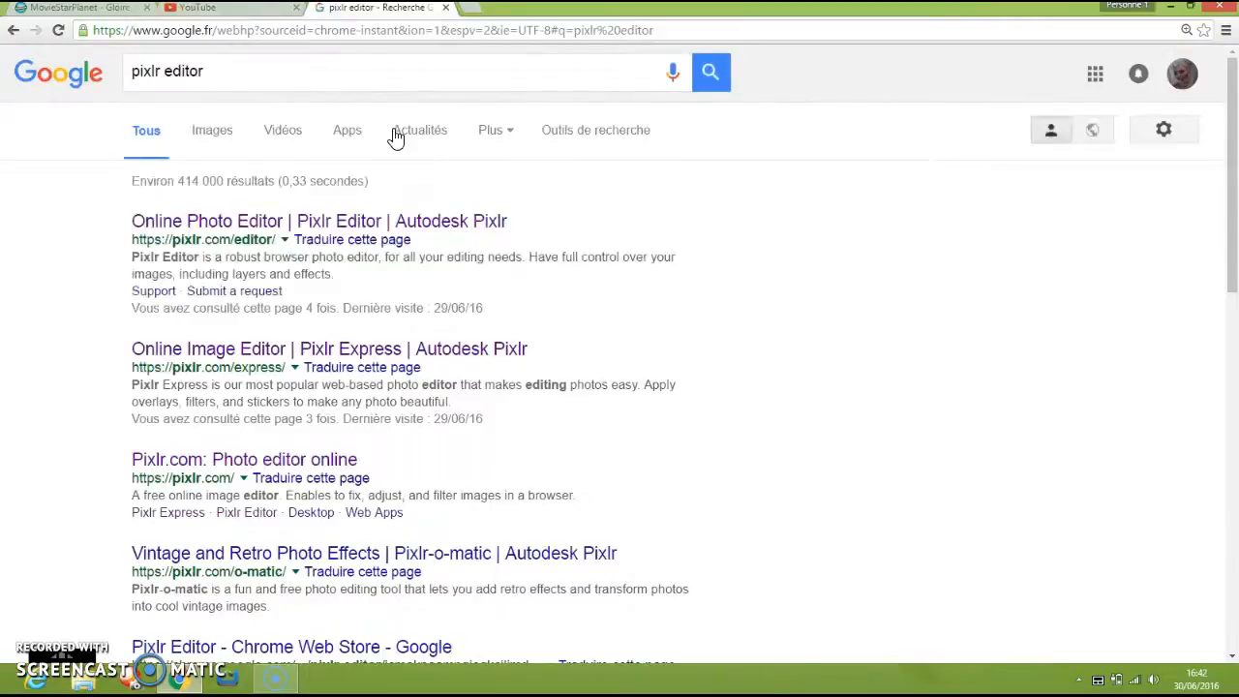
{"action": "left_click", "coordinate": [407, 223]}
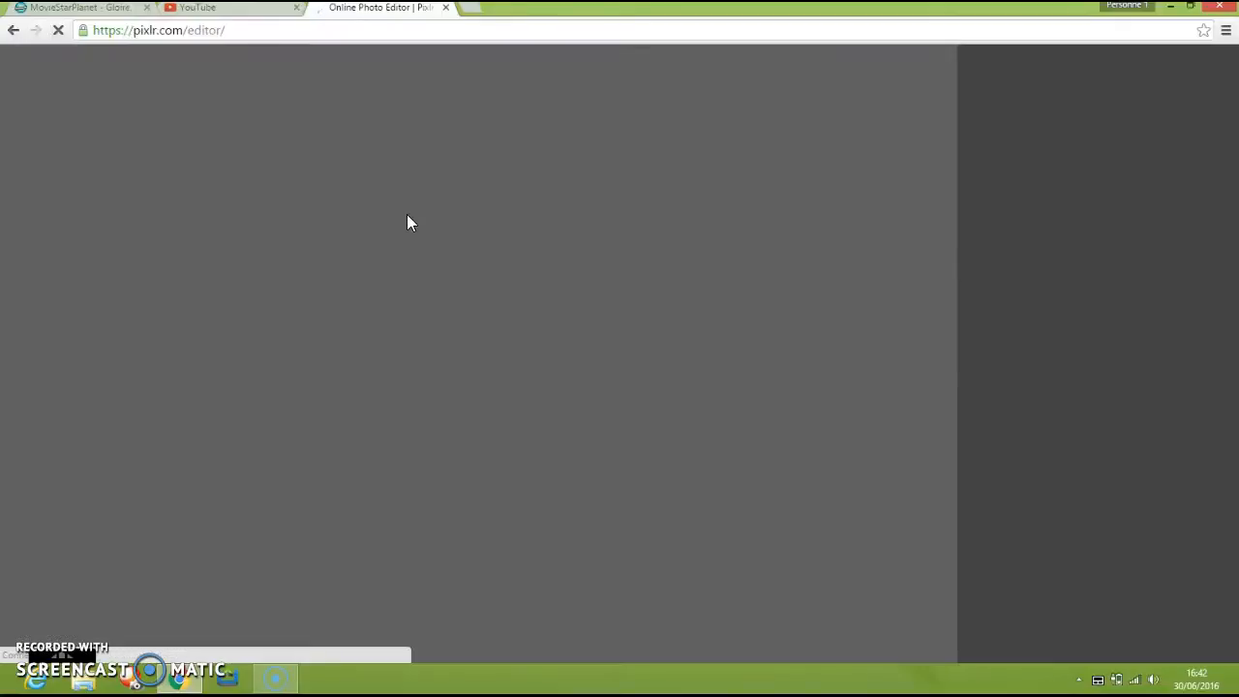
{"action": "left_click", "coordinate": [415, 256]}
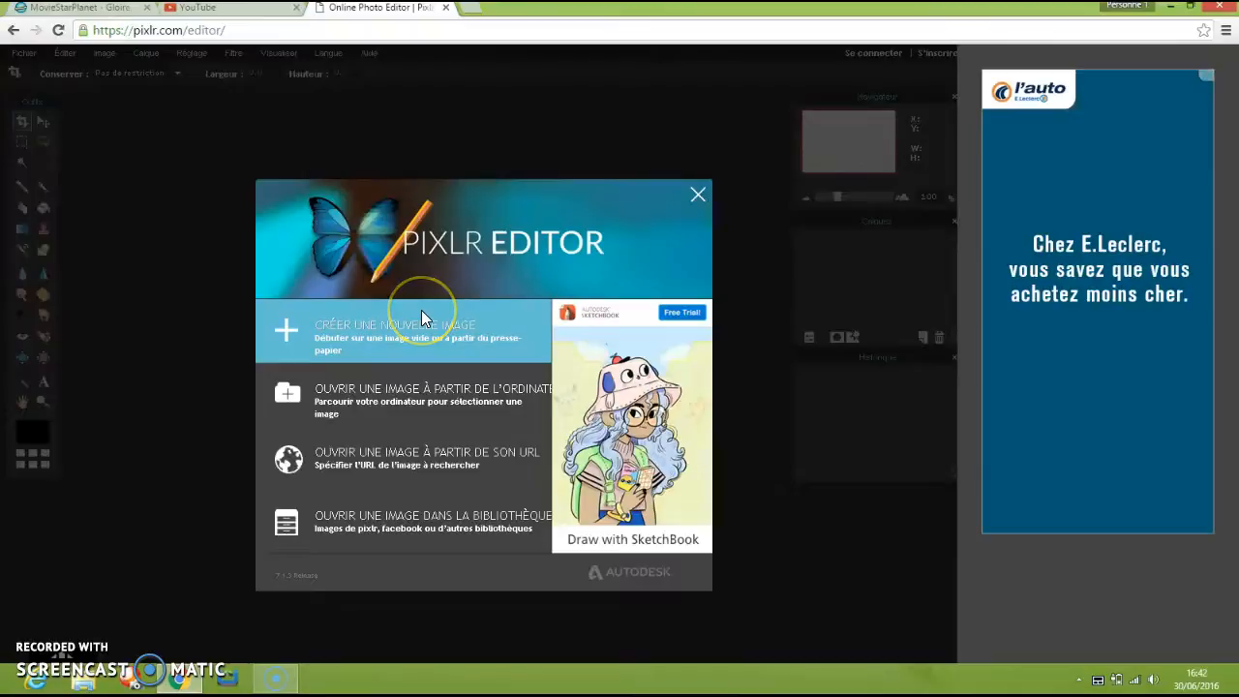
Start a new image in Pixlr Editor and name it "fond d'écran".
{"action": "left_click", "coordinate": [421, 317]}
{"action": "left_click", "coordinate": [497, 297]}
{"action": "key", "text": "BackSpace"}
{"action": "type", "text": "fond d'é"}
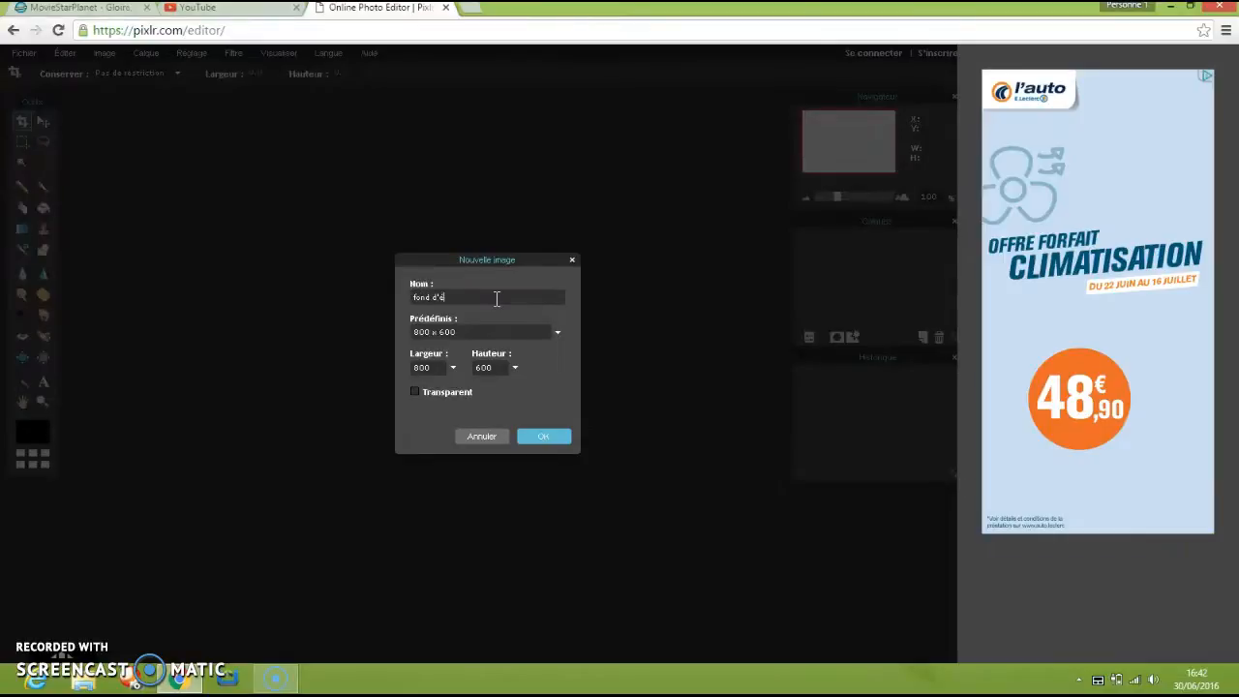
{"action": "type", "text": "n"}
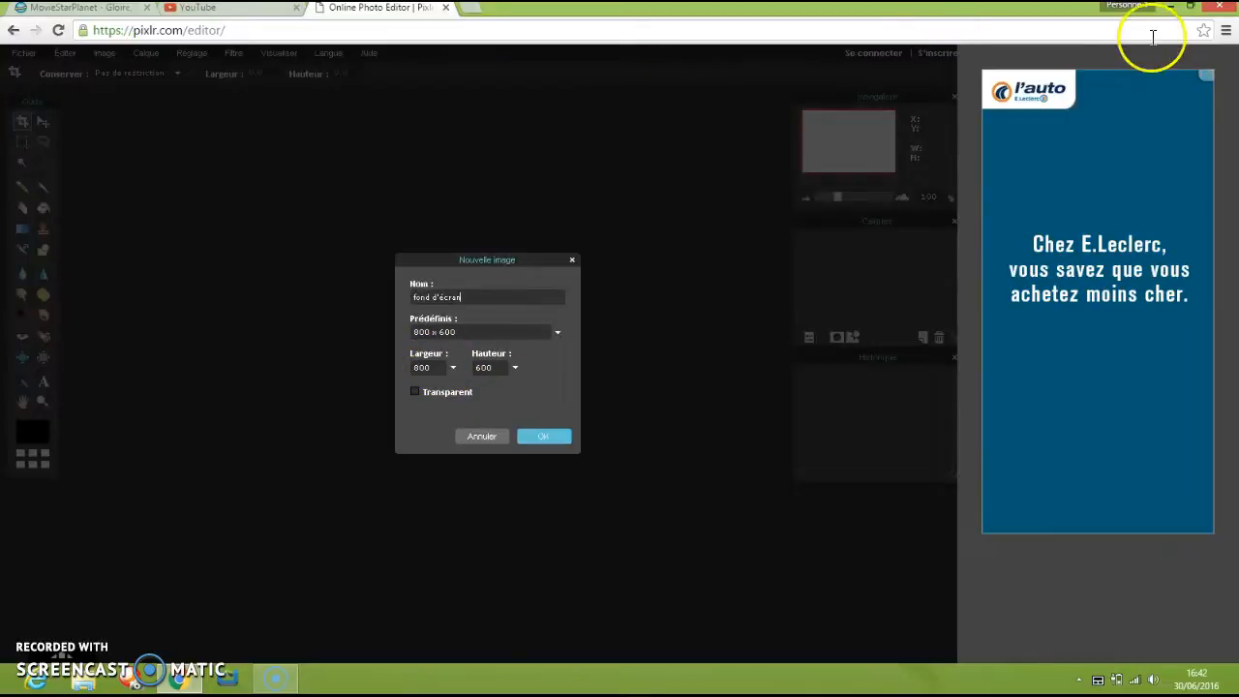
Open the Windows desktop's personalization settings and look through the available themes.
{"action": "left_click", "coordinate": [1170, 7]}
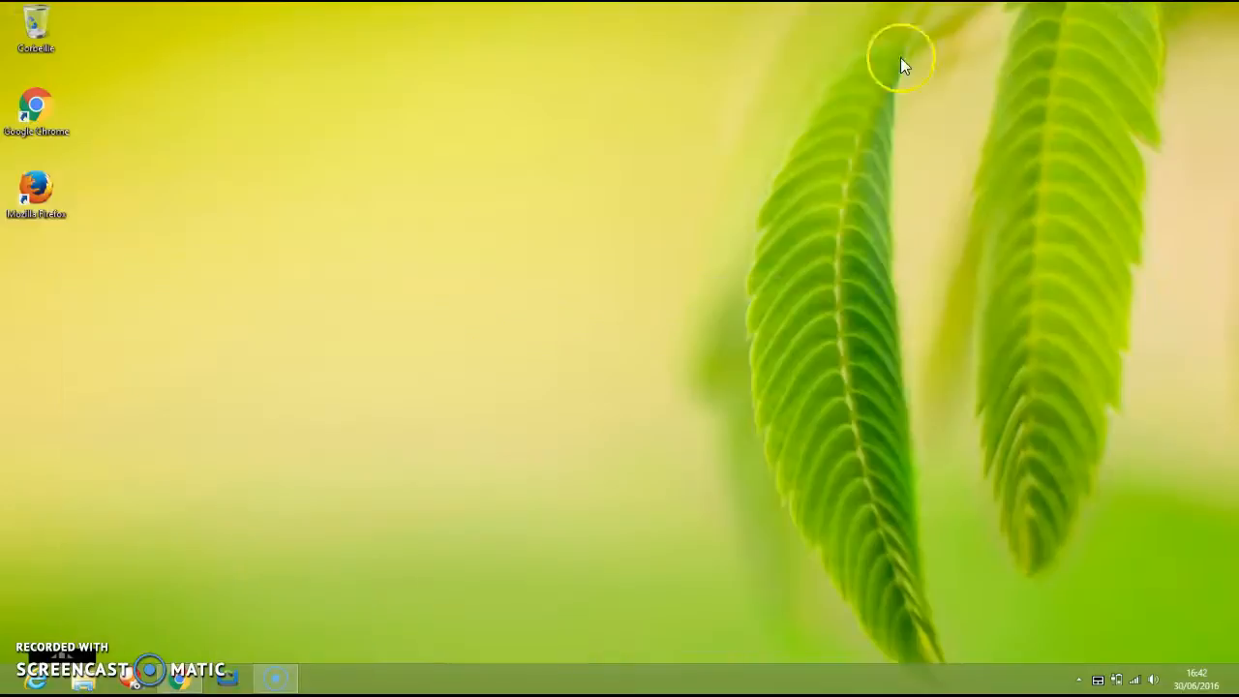
{"action": "right_click", "coordinate": [652, 166]}
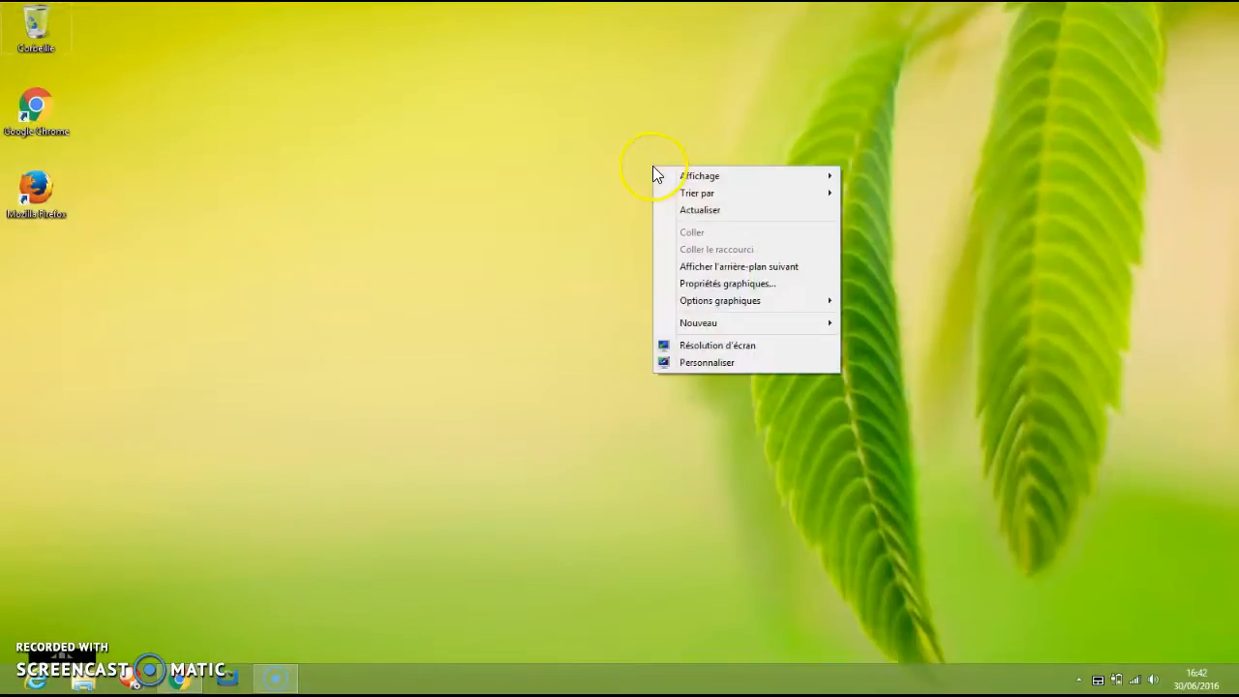
{"action": "left_click", "coordinate": [753, 363]}
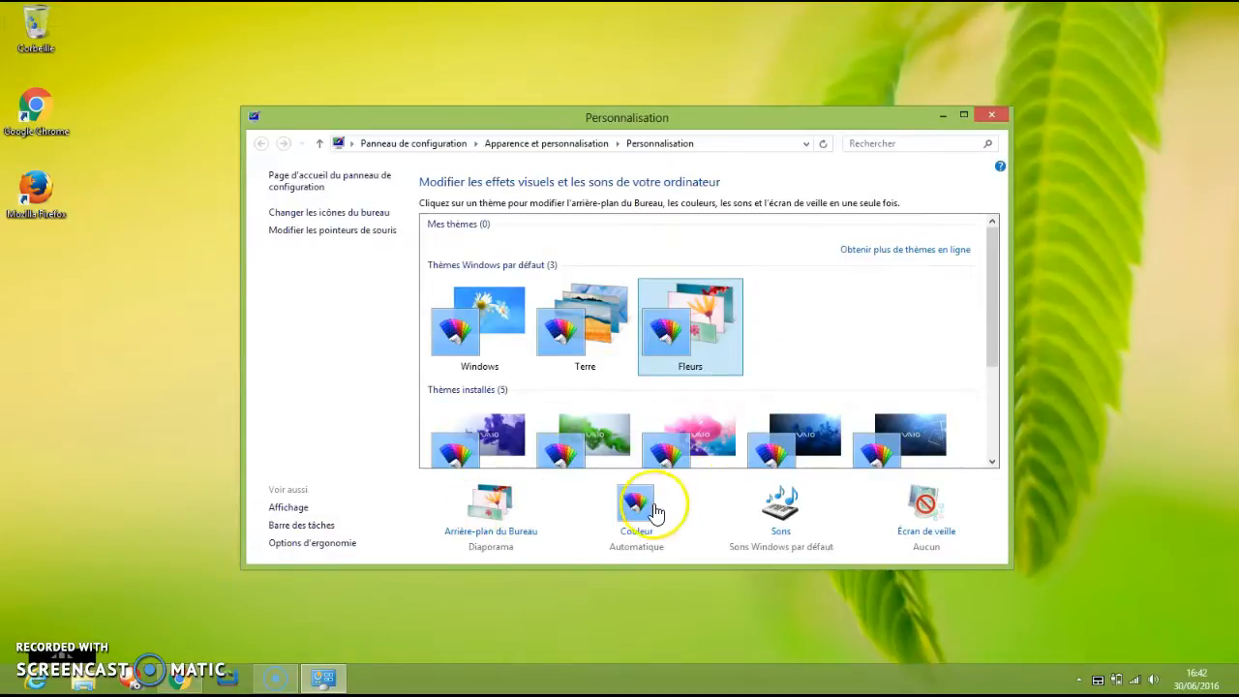
{"action": "left_click_drag", "start_coordinate": [992, 282], "coordinate": [959, 246]}
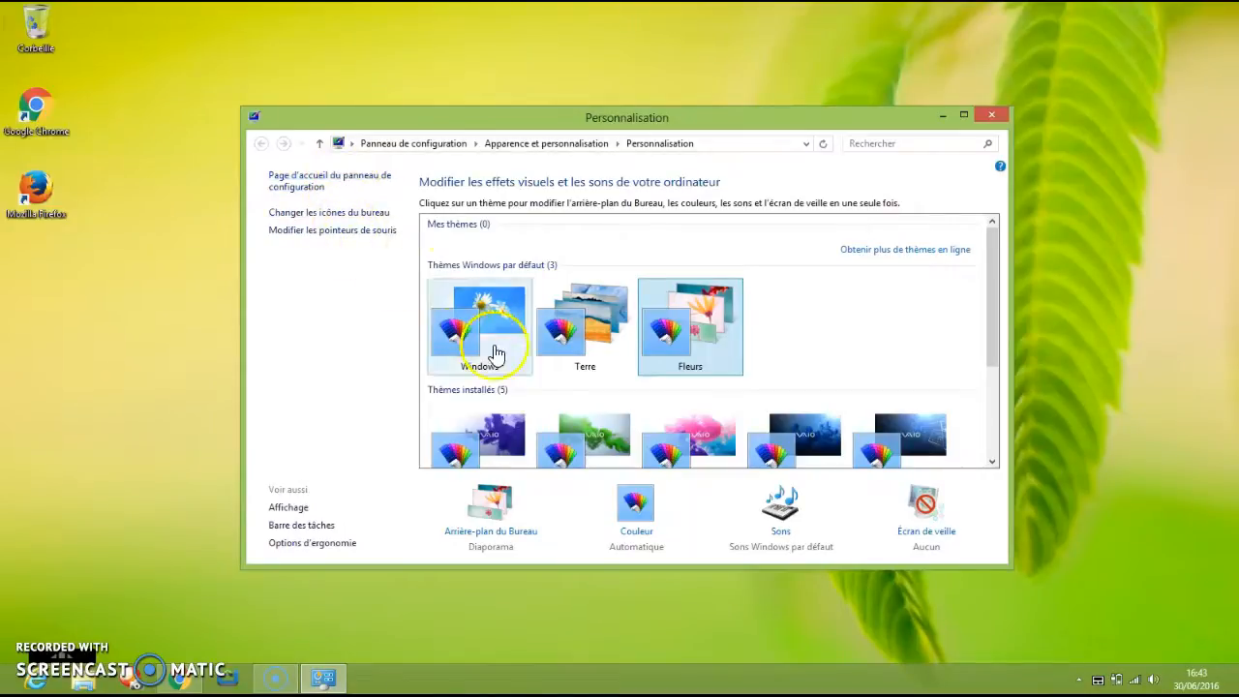
{"action": "left_click_drag", "start_coordinate": [989, 298], "coordinate": [975, 405]}
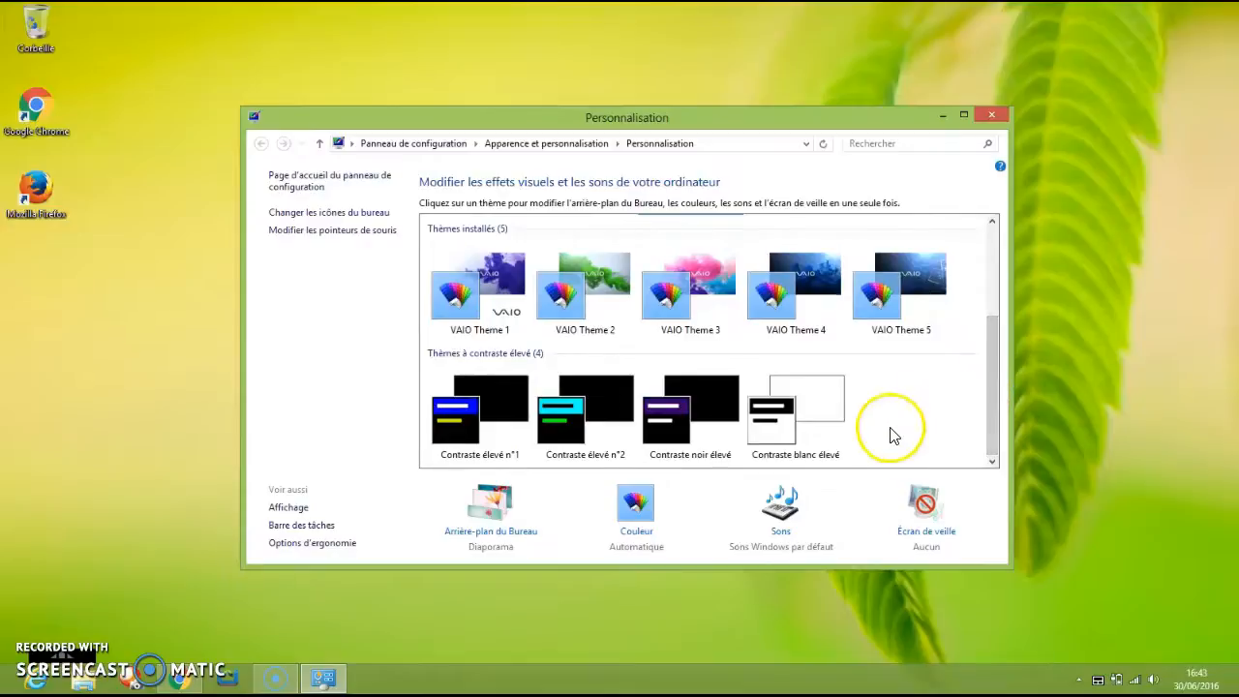
Open the desktop background settings and view the available image locations.
{"action": "left_click", "coordinate": [511, 518]}
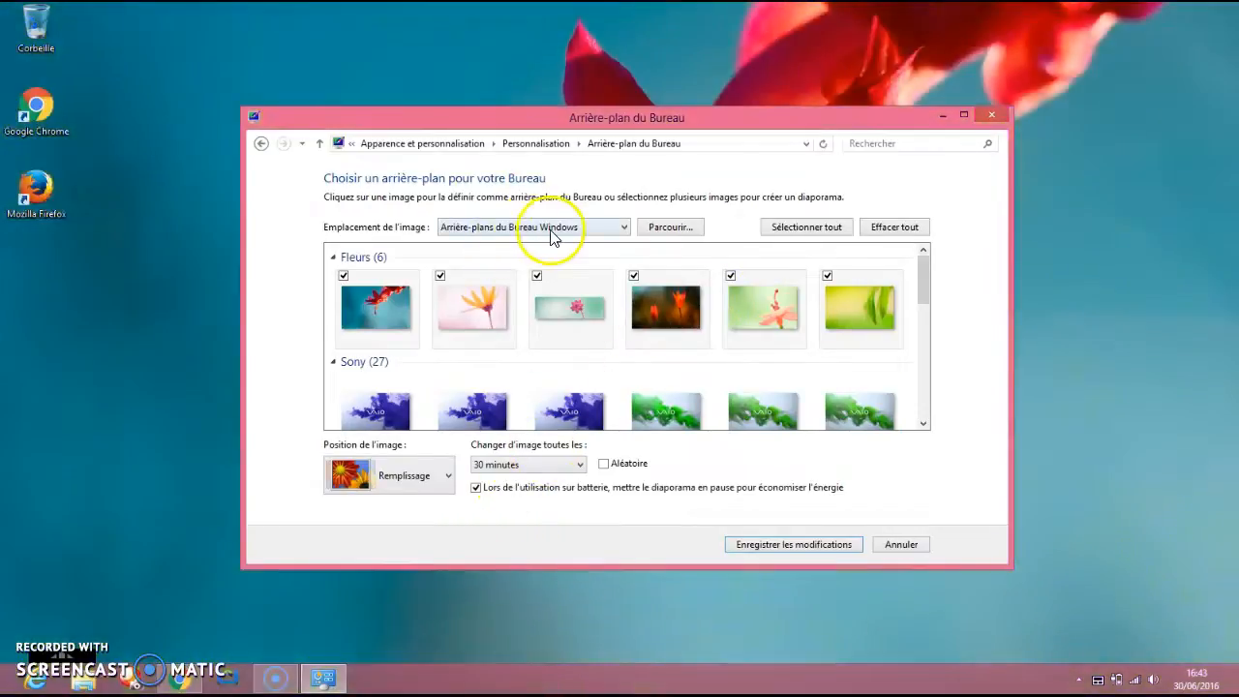
{"action": "left_click", "coordinate": [560, 231]}
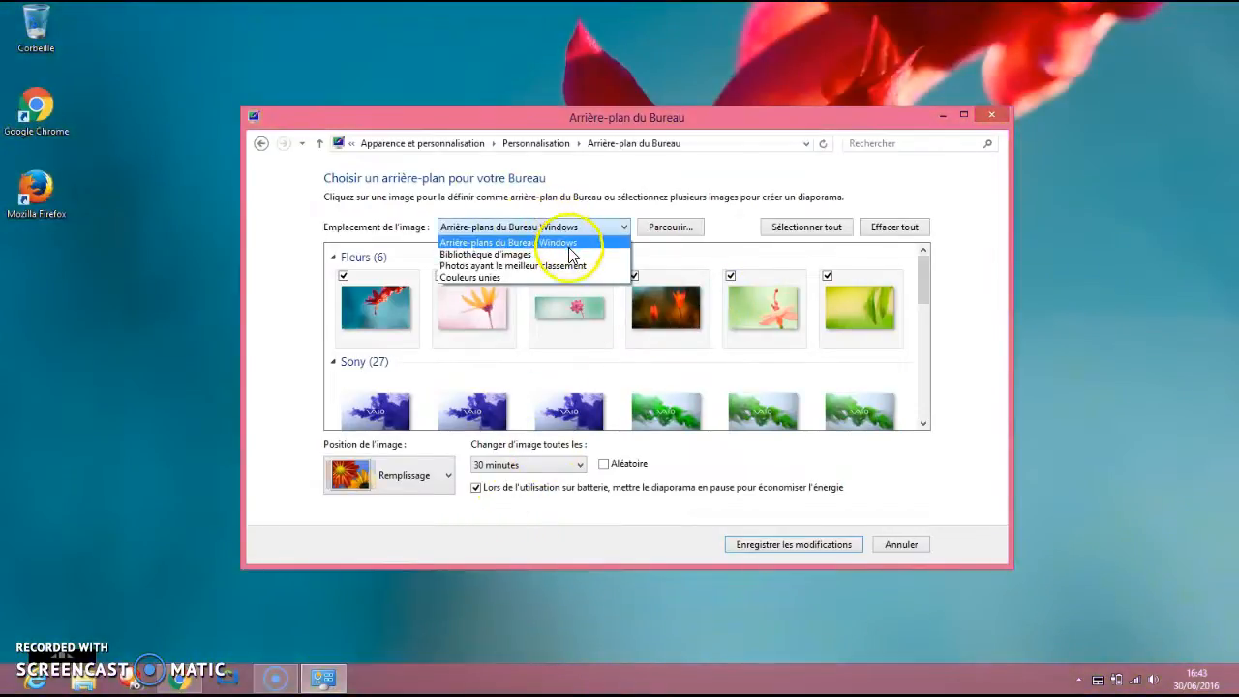
{"action": "left_click", "coordinate": [922, 290]}
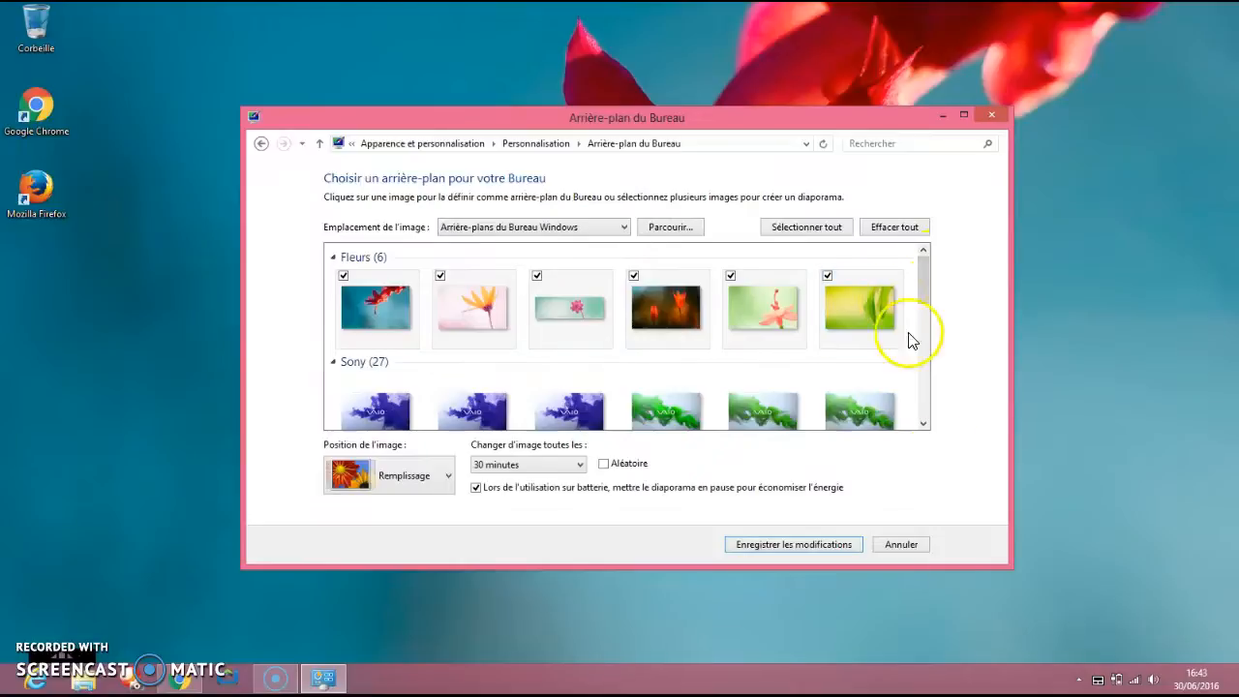
Set the desktop background slideshow to change pictures every 10 seconds and browse down through the available backgrounds.
{"action": "left_click", "coordinate": [581, 465]}
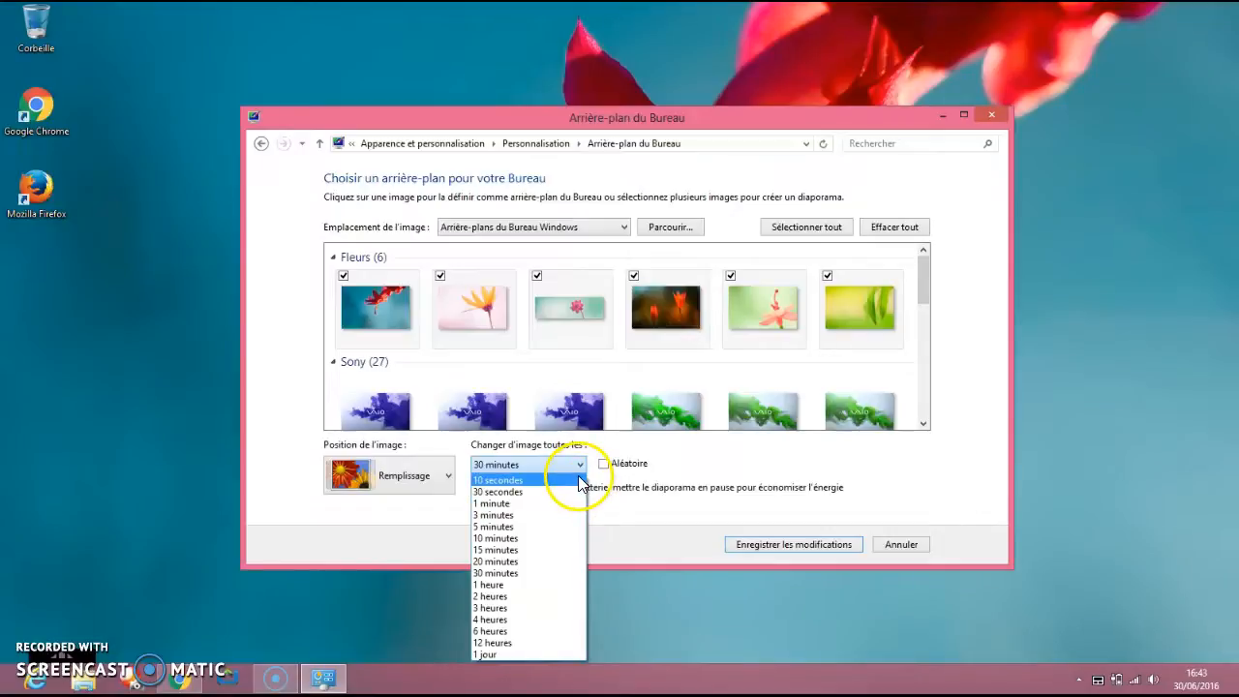
{"action": "left_click", "coordinate": [566, 480]}
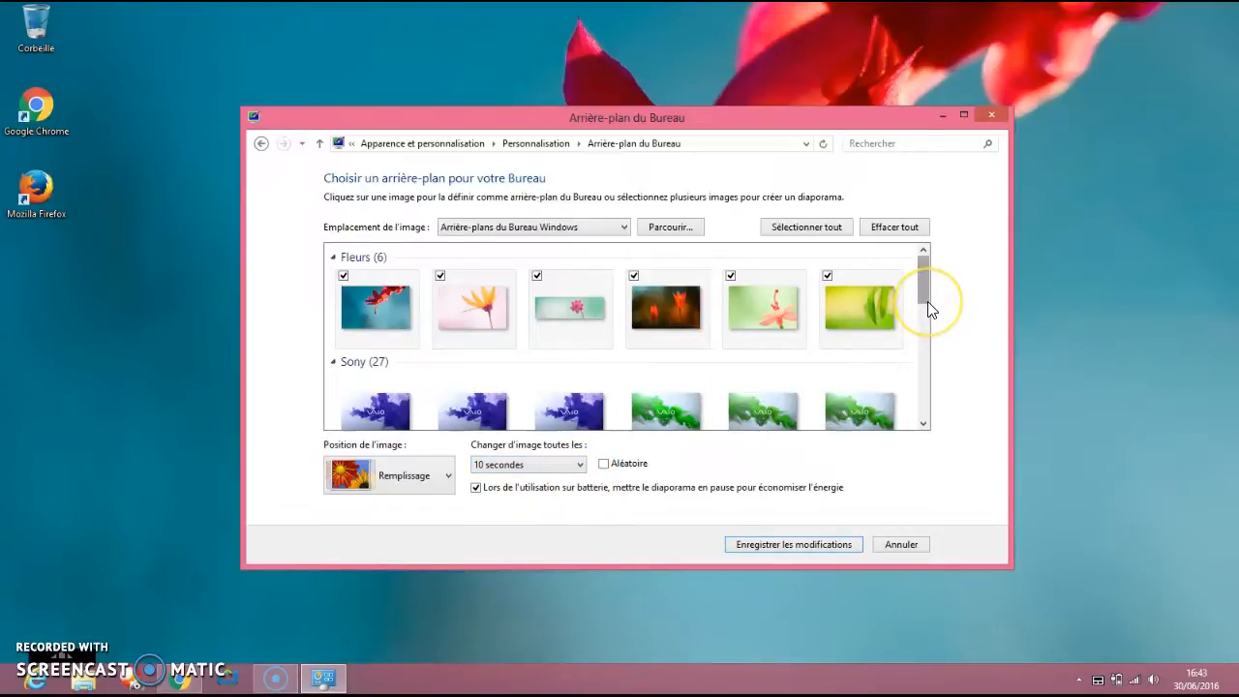
{"action": "left_click_drag", "start_coordinate": [929, 310], "coordinate": [879, 452]}
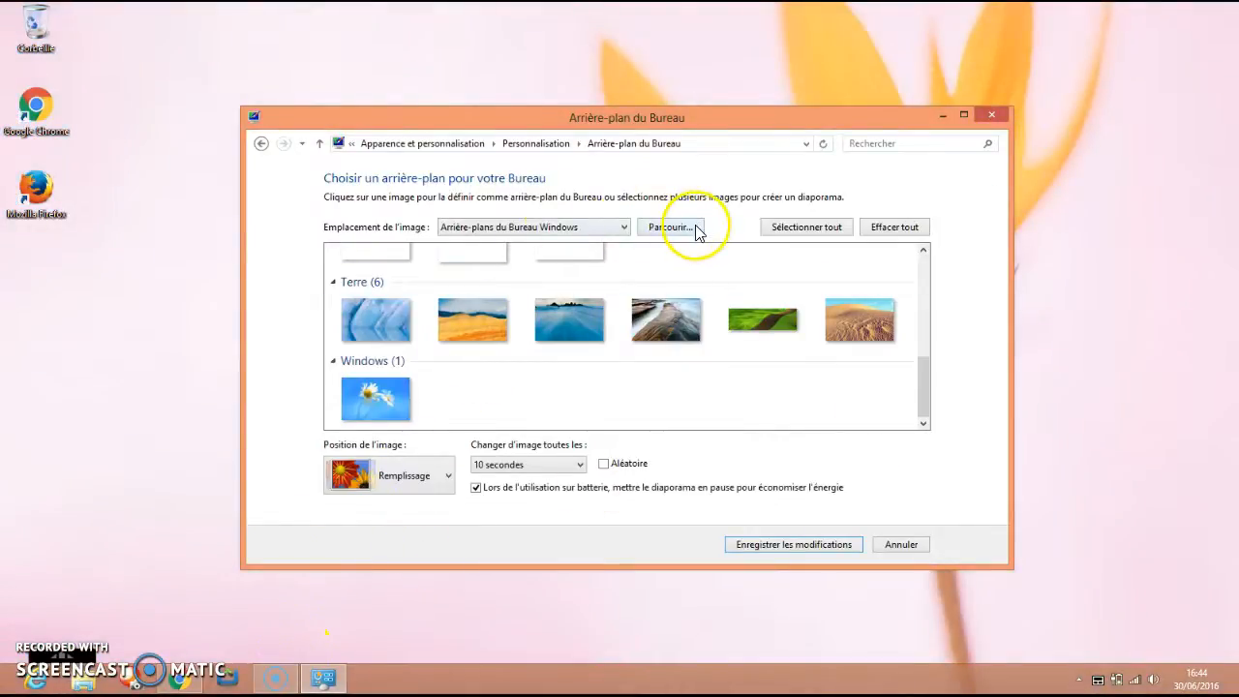
Select the daisy picture in the Windows group and browse back up through the backgrounds.
{"action": "left_click", "coordinate": [405, 398]}
{"action": "right_click", "coordinate": [404, 397]}
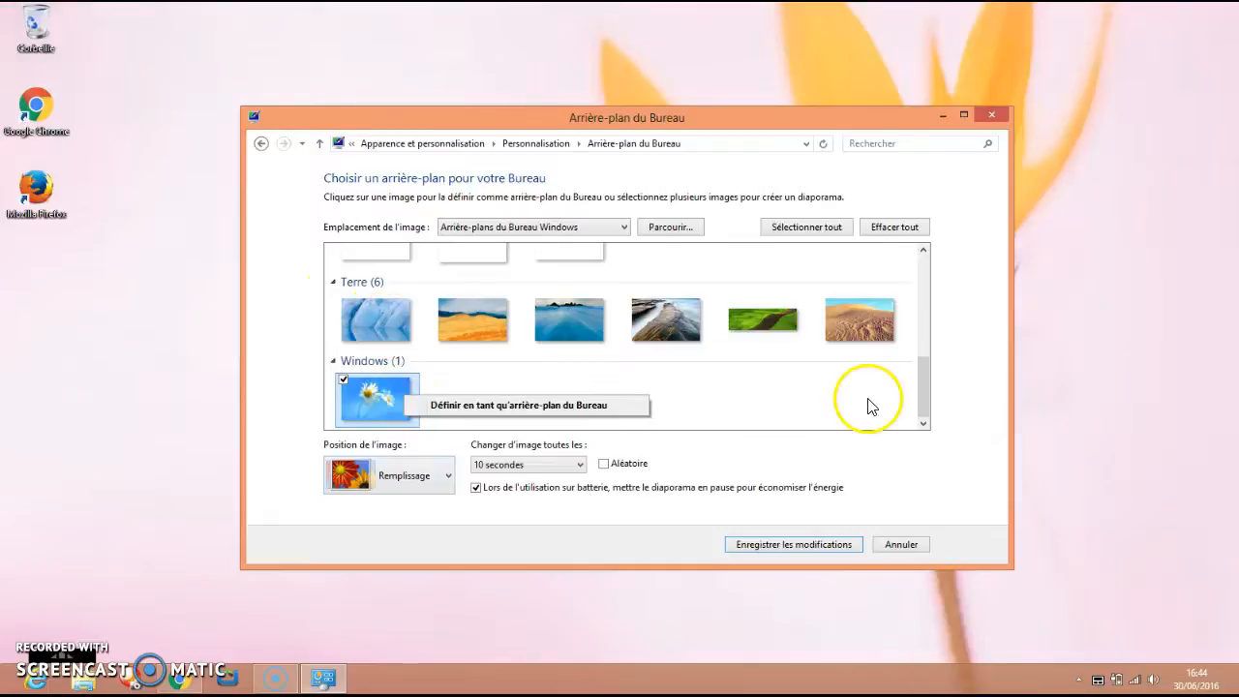
{"action": "left_click_drag", "start_coordinate": [923, 391], "coordinate": [917, 275]}
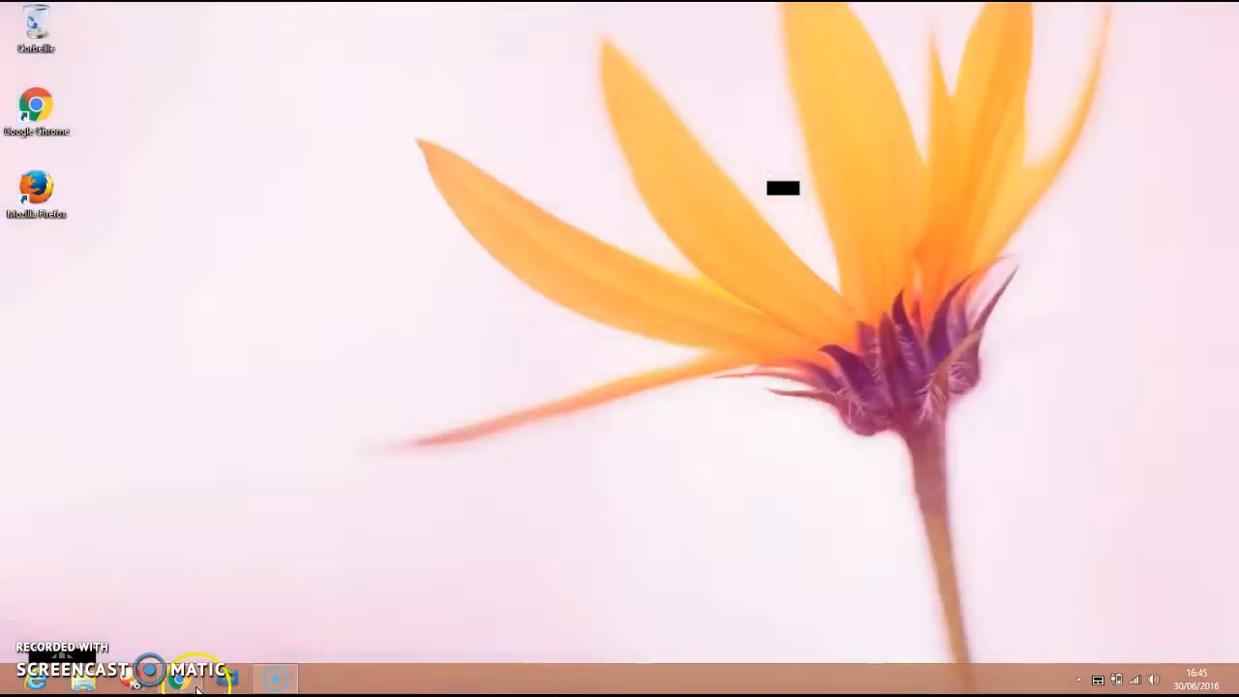
Return to Pixlr Editor in Chrome and create the "fond d'écran" image with a width of 2560 and a height of 1440.
{"action": "left_click", "coordinate": [187, 683]}
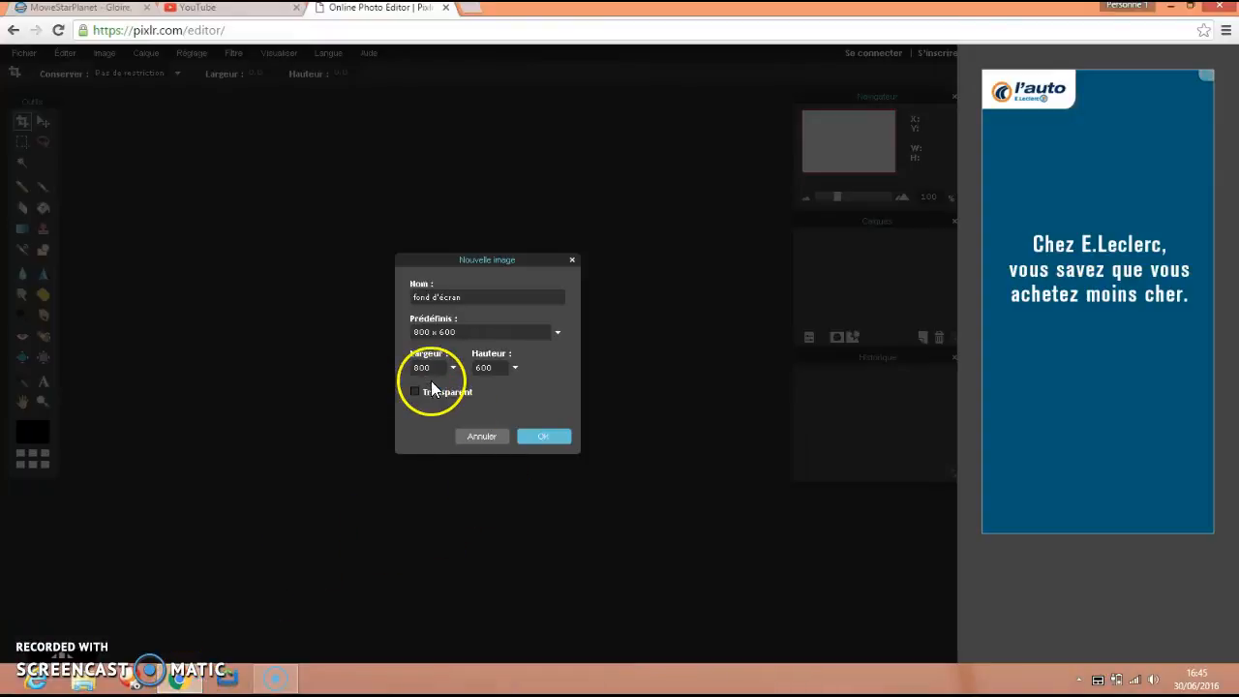
{"action": "key", "text": "BackSpace"}
{"action": "key", "text": "BackSpace"}
{"action": "key", "text": "BackSpace"}
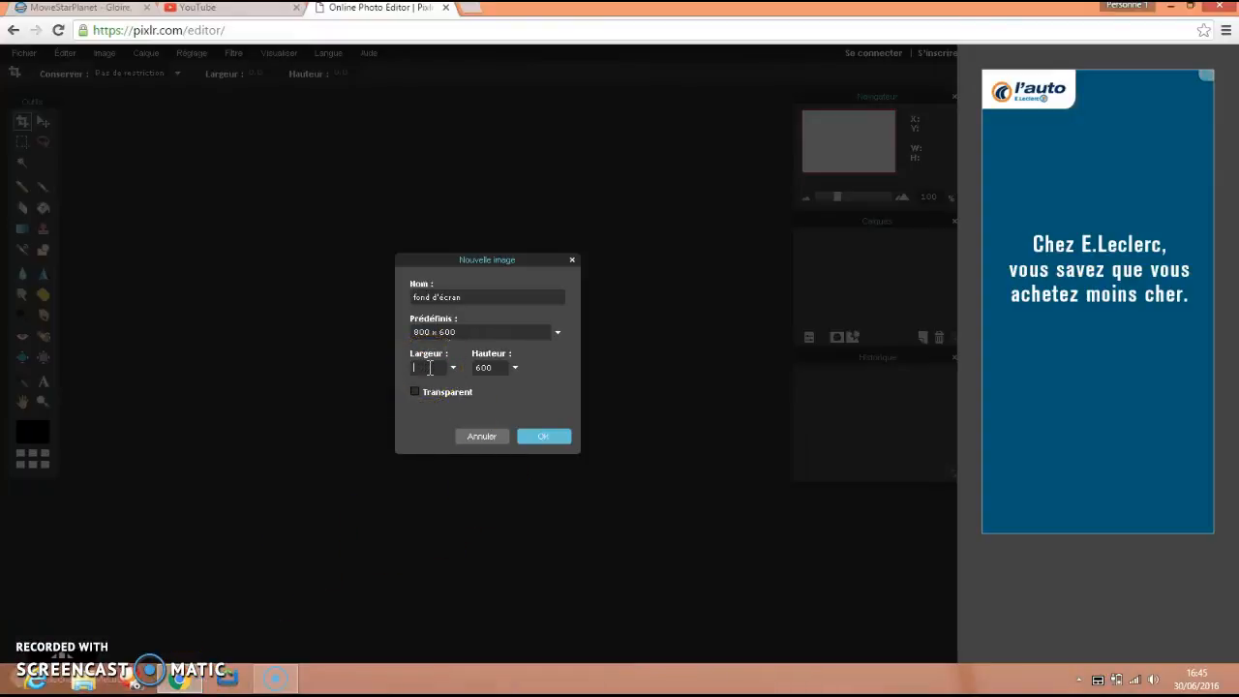
{"action": "type", "text": "2560"}
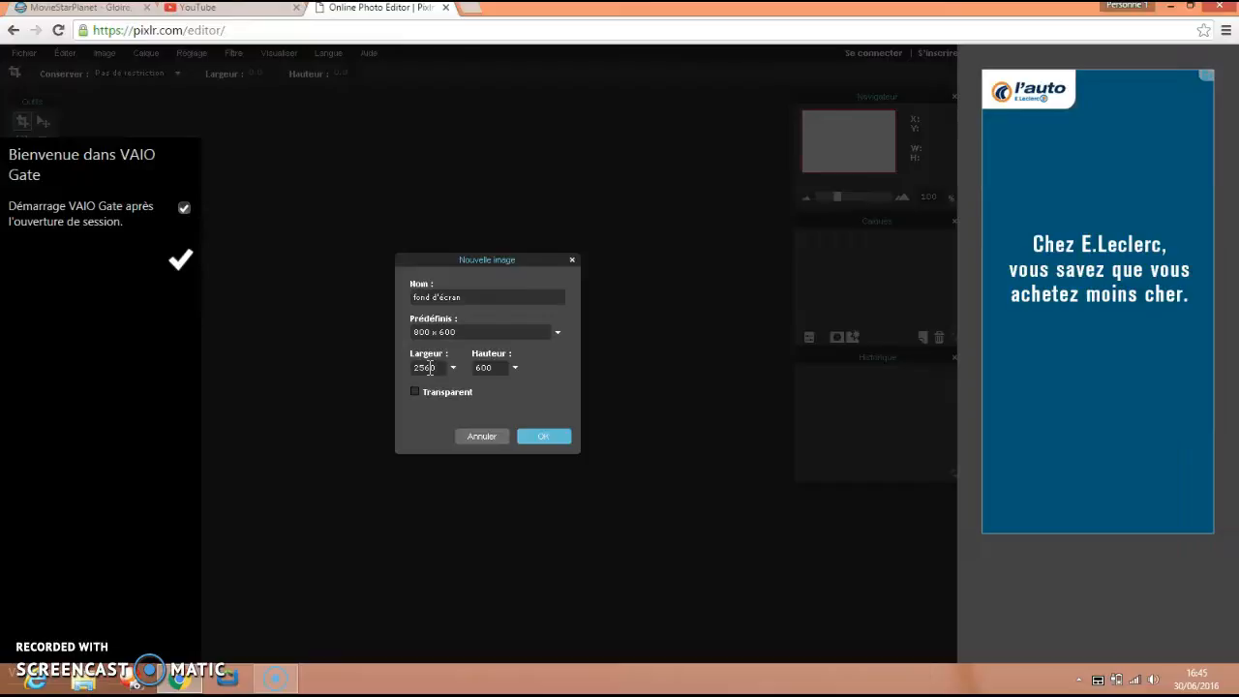
{"action": "left_click", "coordinate": [499, 367]}
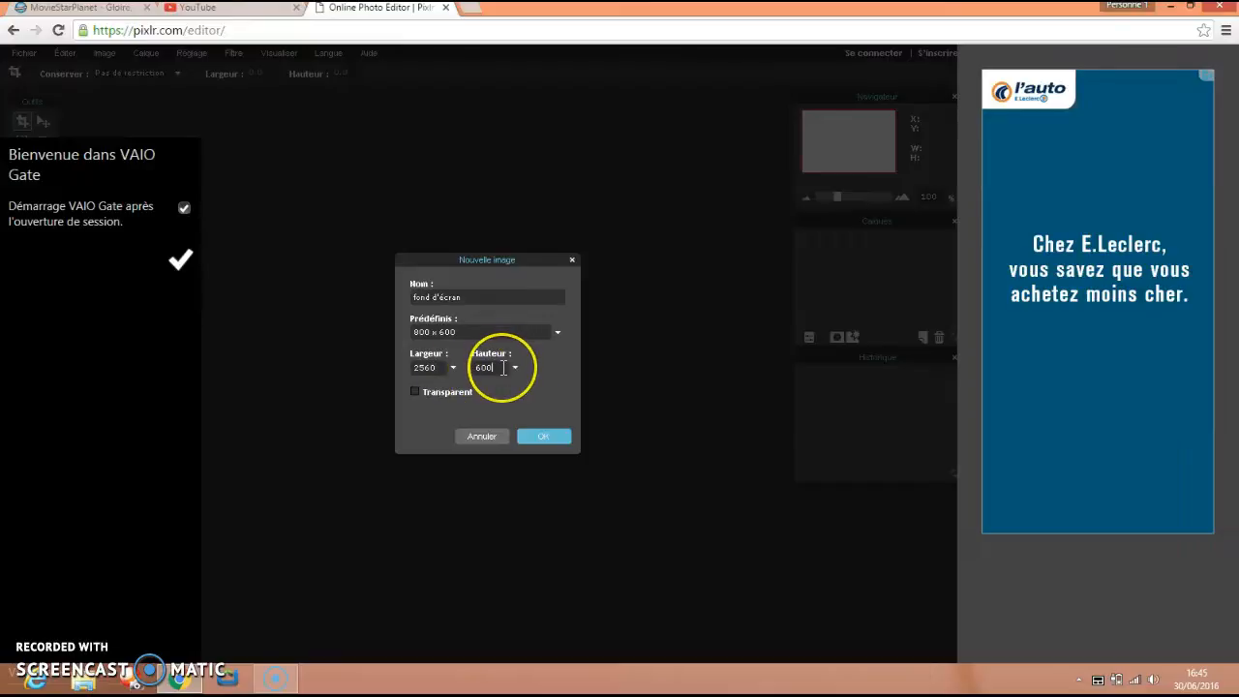
{"action": "key", "text": "BackSpace"}
{"action": "key", "text": "BackSpace"}
{"action": "key", "text": "BackSpace"}
{"action": "type", "text": "144"}
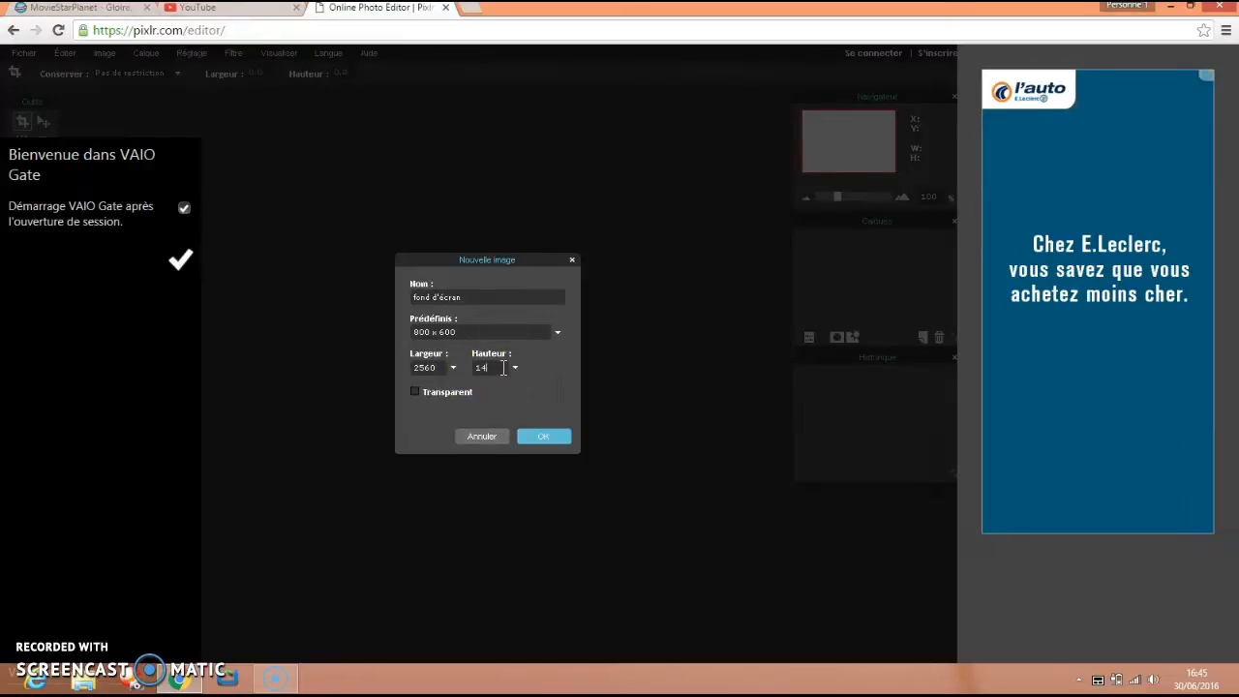
{"action": "type", "text": "0"}
{"action": "left_click", "coordinate": [555, 444]}
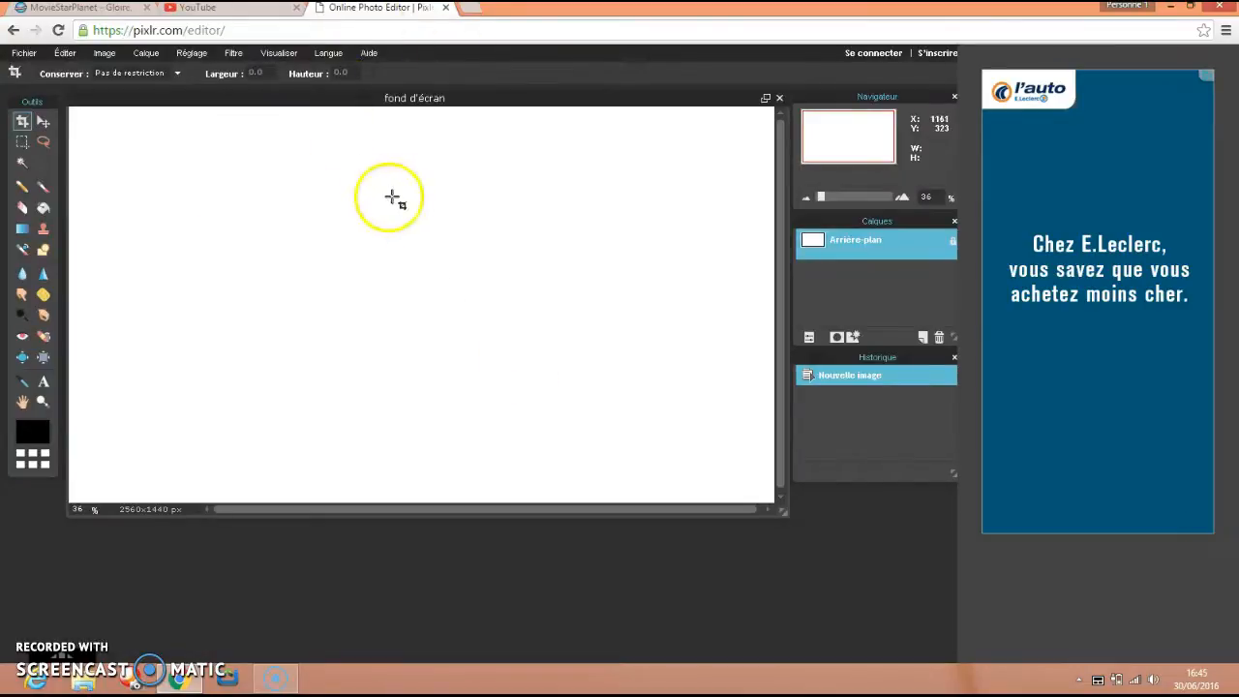
Set the Sponge tool to the 85 px flower-shaped brush and try to choose a pink main color with hue 307.
{"action": "left_click", "coordinate": [45, 295]}
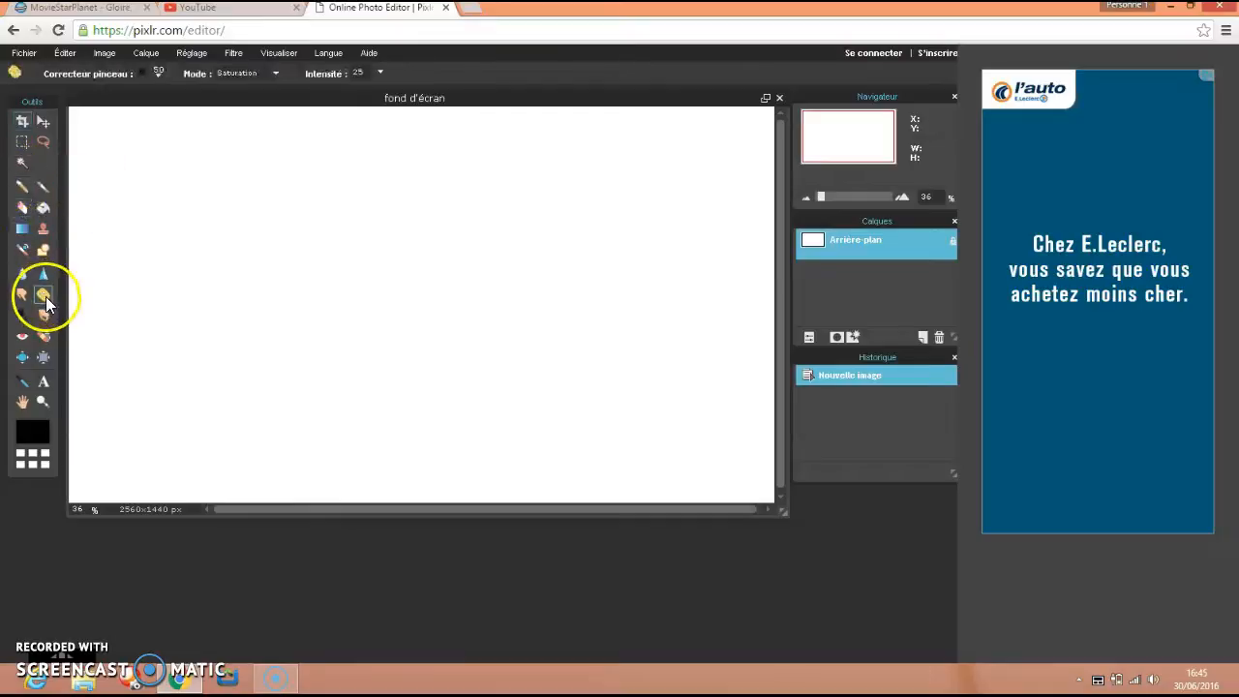
{"action": "left_click", "coordinate": [150, 72]}
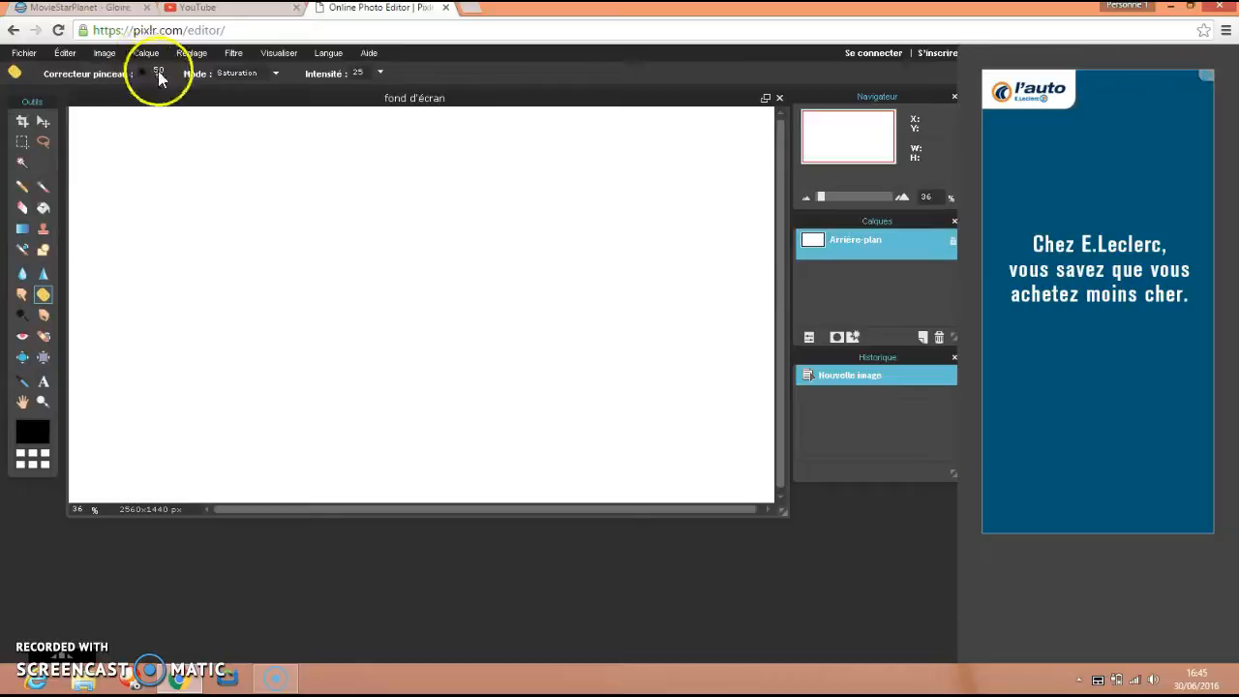
{"action": "left_click", "coordinate": [259, 209]}
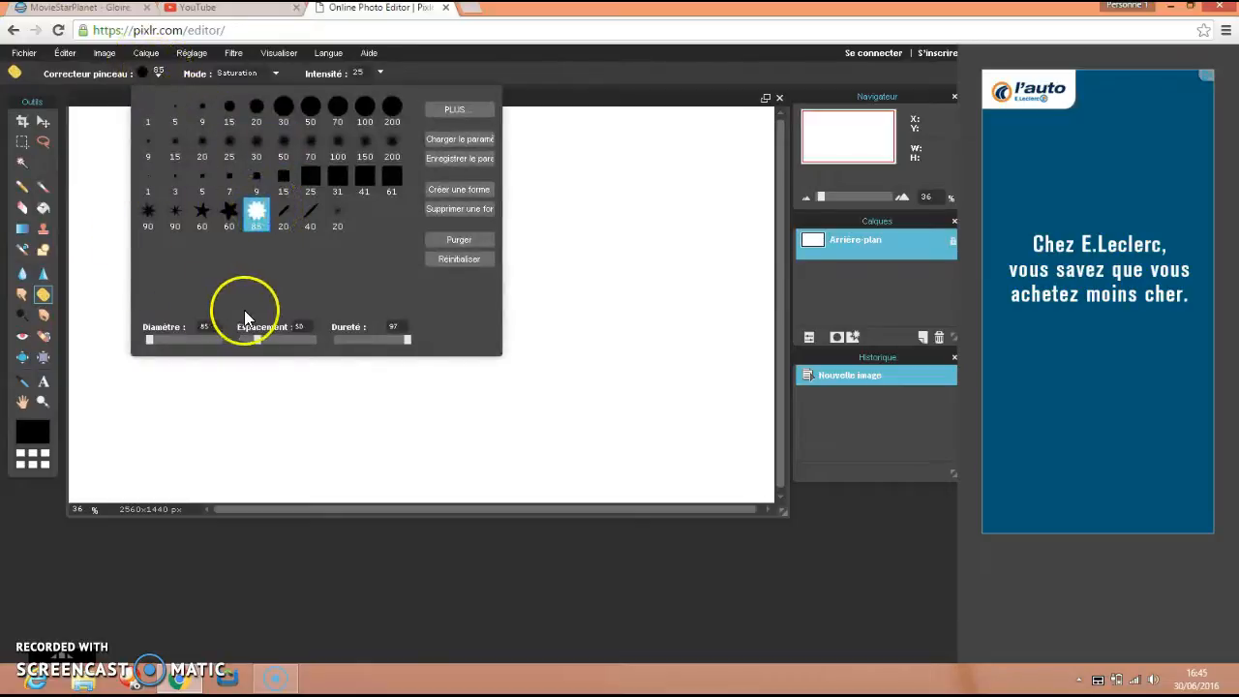
{"action": "left_click", "coordinate": [31, 432]}
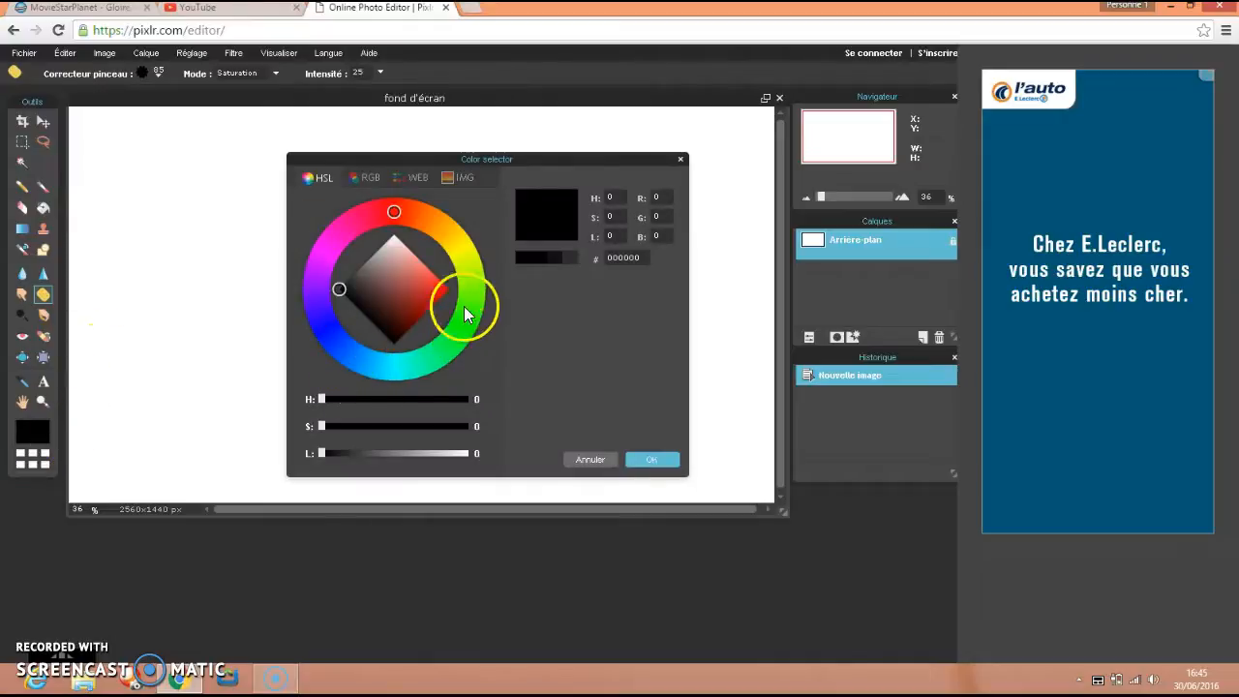
{"action": "left_click", "coordinate": [332, 242]}
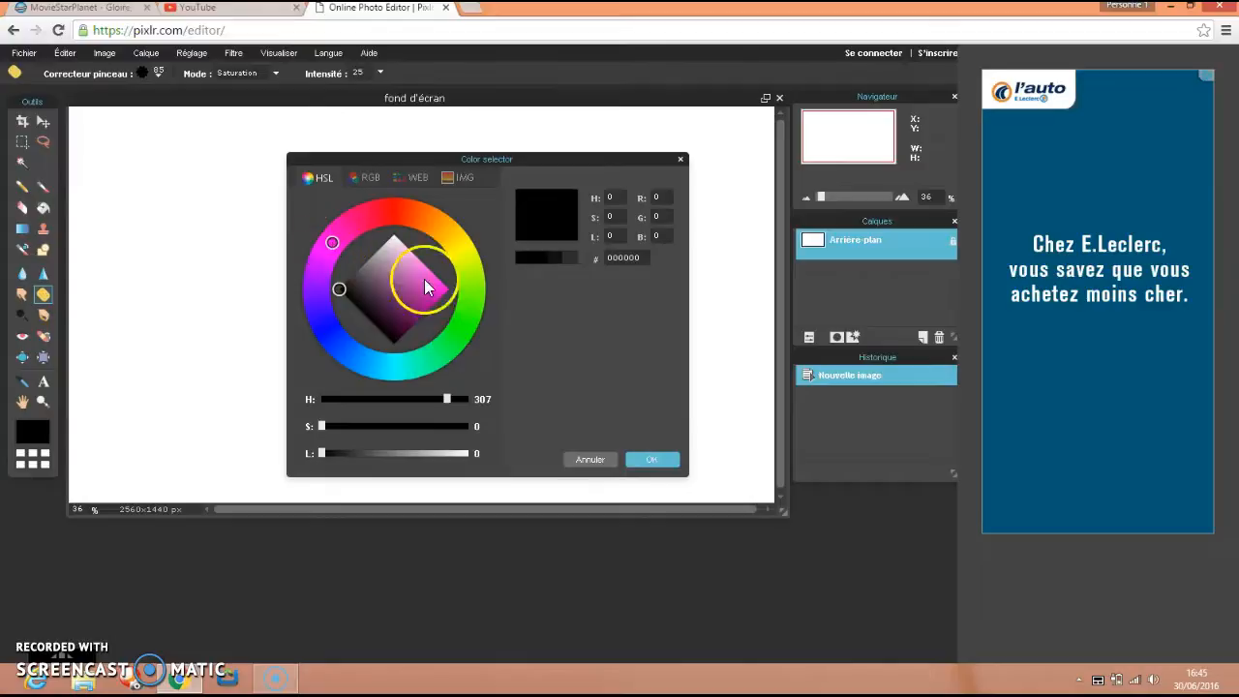
{"action": "left_click", "coordinate": [656, 459]}
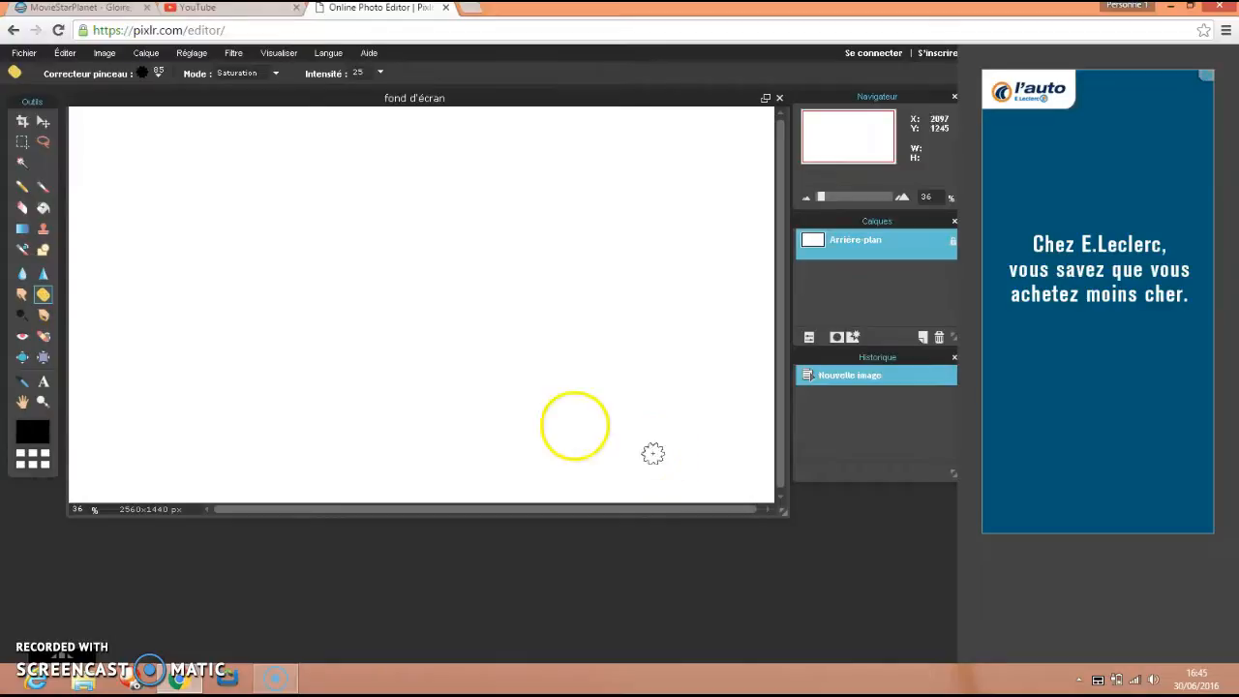
Try to stamp the flower shape on the blank canvas with the Sponge tool.
{"action": "left_click", "coordinate": [548, 329]}
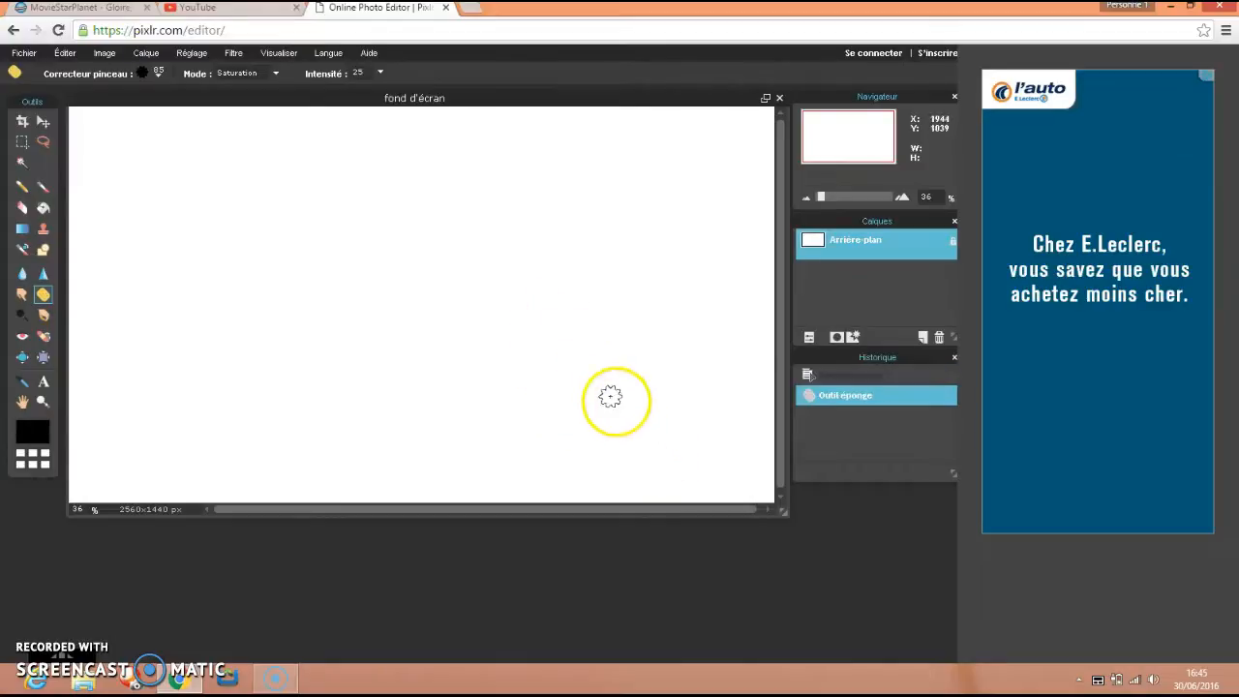
{"action": "left_click", "coordinate": [617, 401]}
{"action": "left_click", "coordinate": [608, 391]}
{"action": "right_click", "coordinate": [609, 392]}
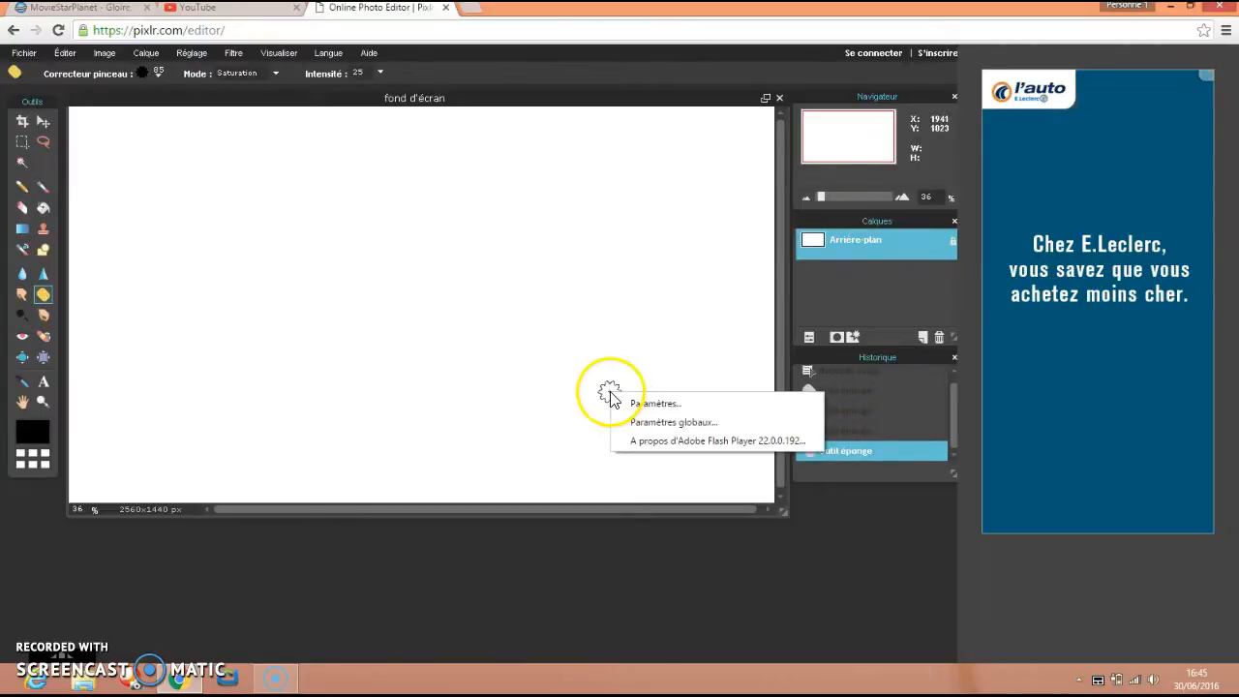
{"action": "left_click", "coordinate": [508, 459]}
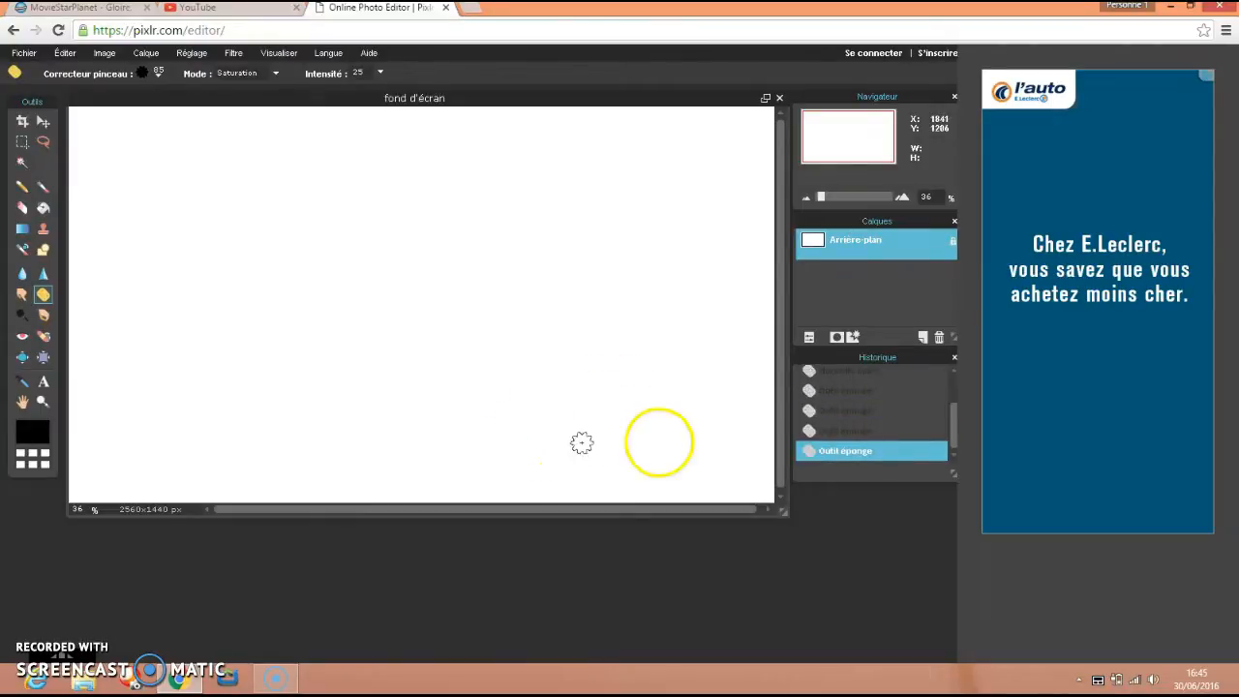
Try several gradient presets for the Gradient tool and choose the pale pink and white multi-band one.
{"action": "left_click", "coordinate": [23, 228]}
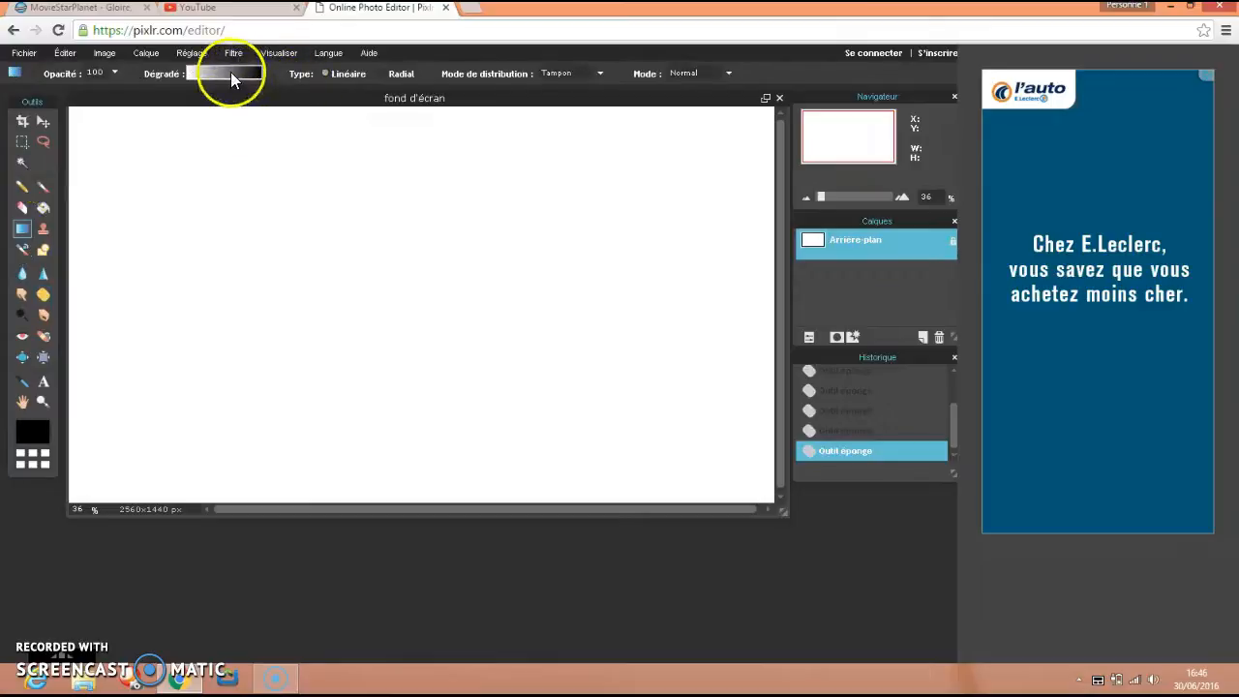
{"action": "left_click", "coordinate": [233, 73]}
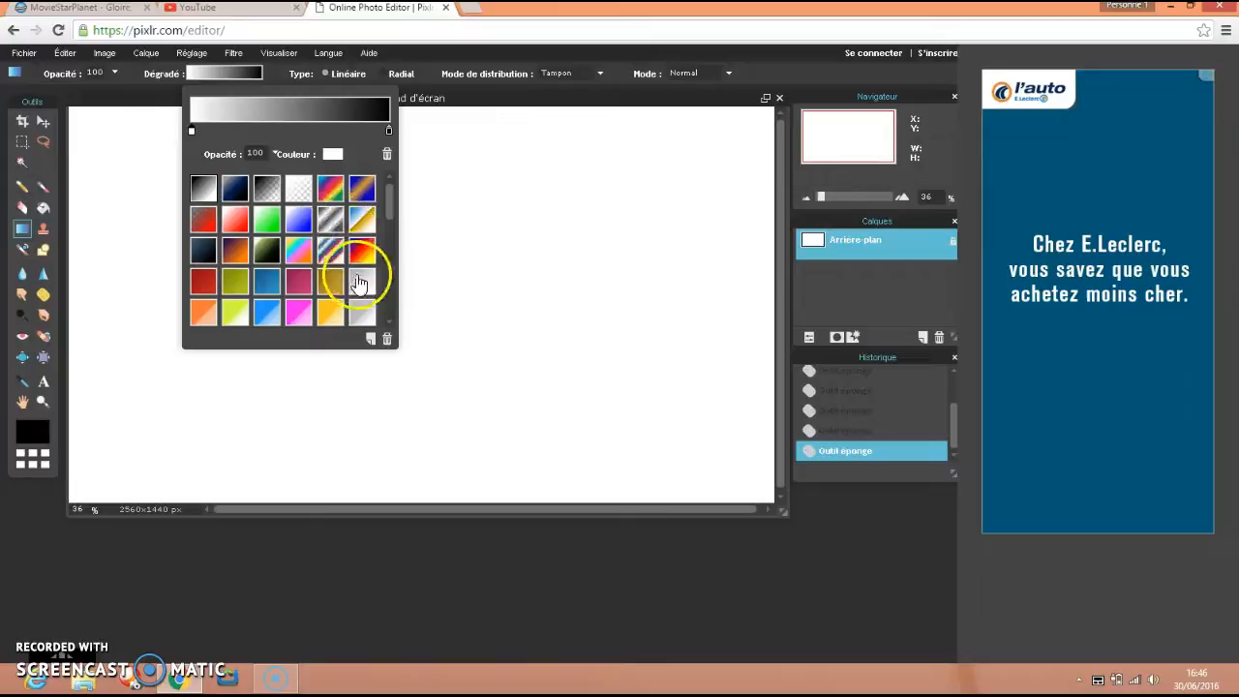
{"action": "left_click", "coordinate": [234, 257]}
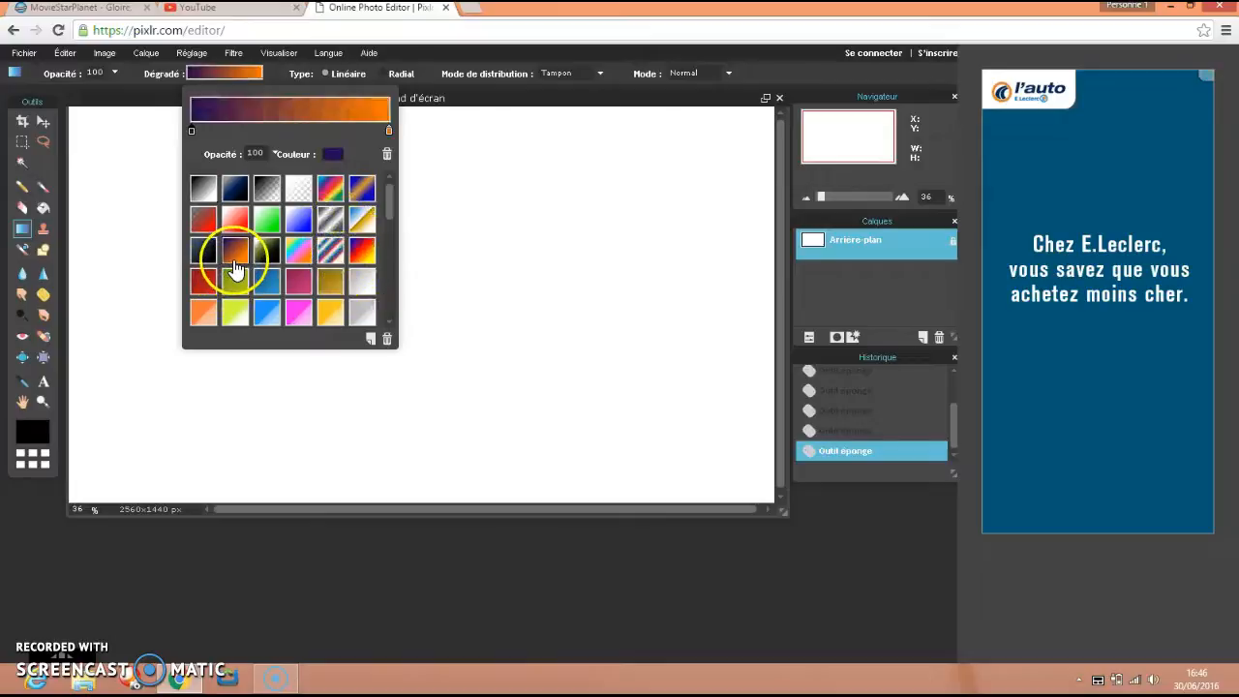
{"action": "left_click", "coordinate": [269, 219]}
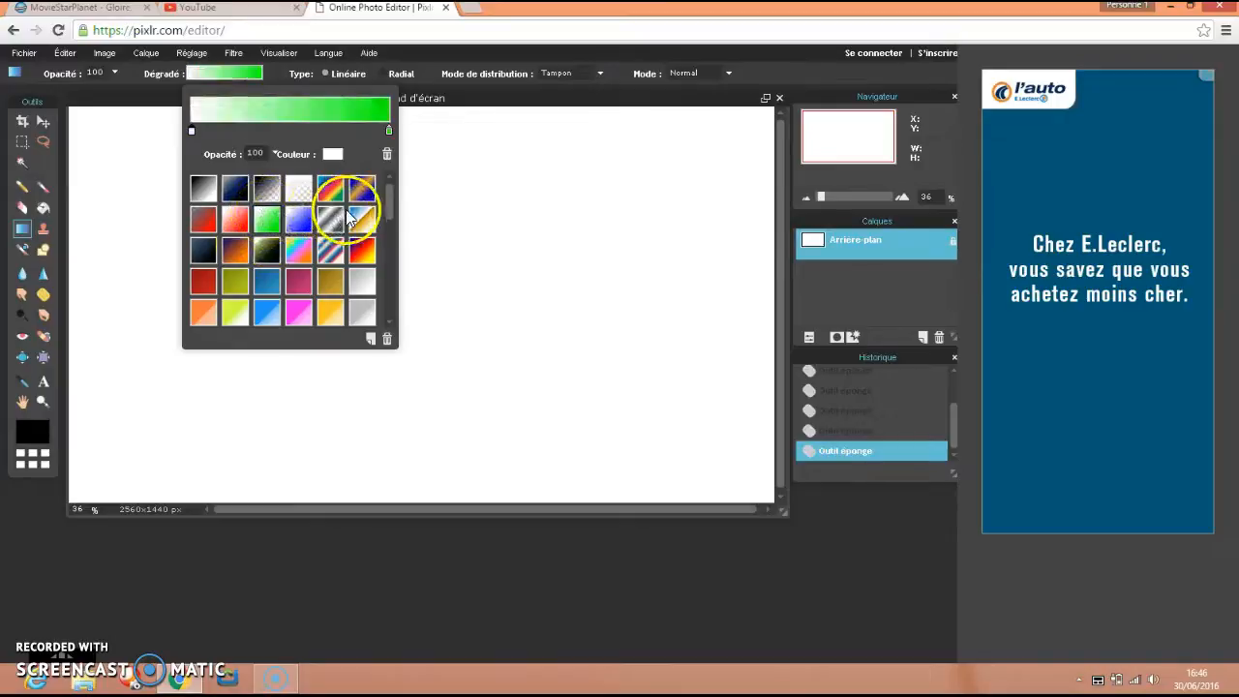
{"action": "left_click", "coordinate": [369, 226]}
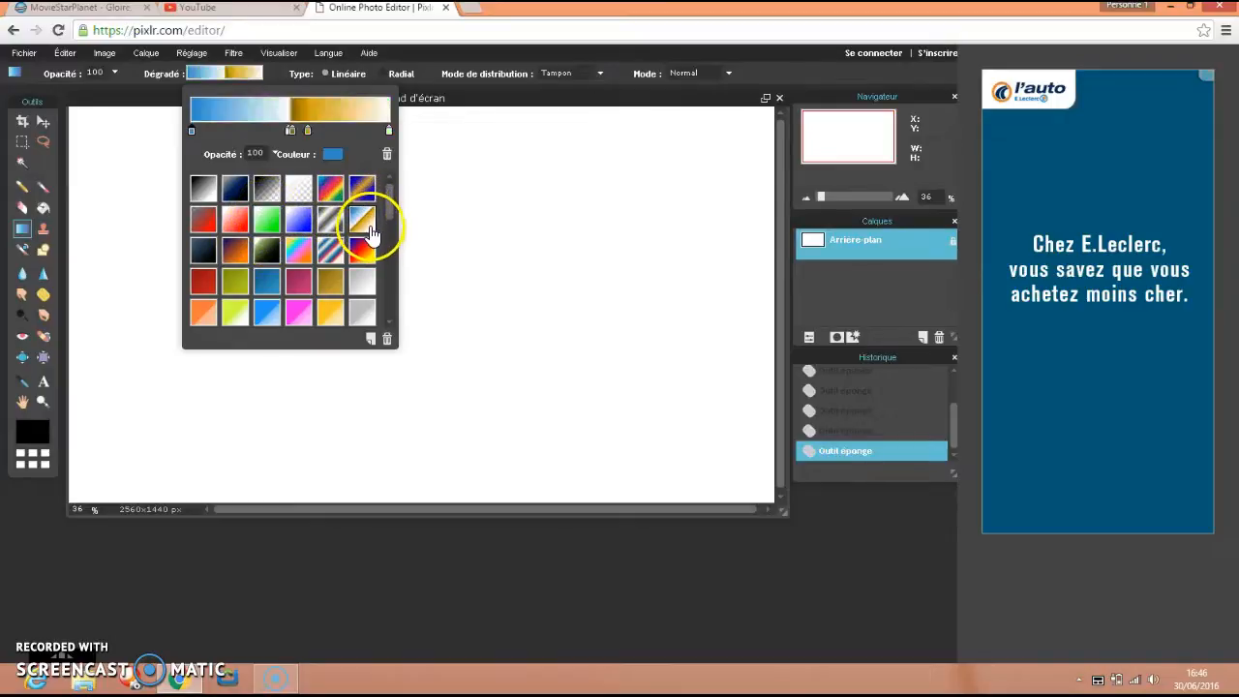
{"action": "left_click", "coordinate": [371, 249]}
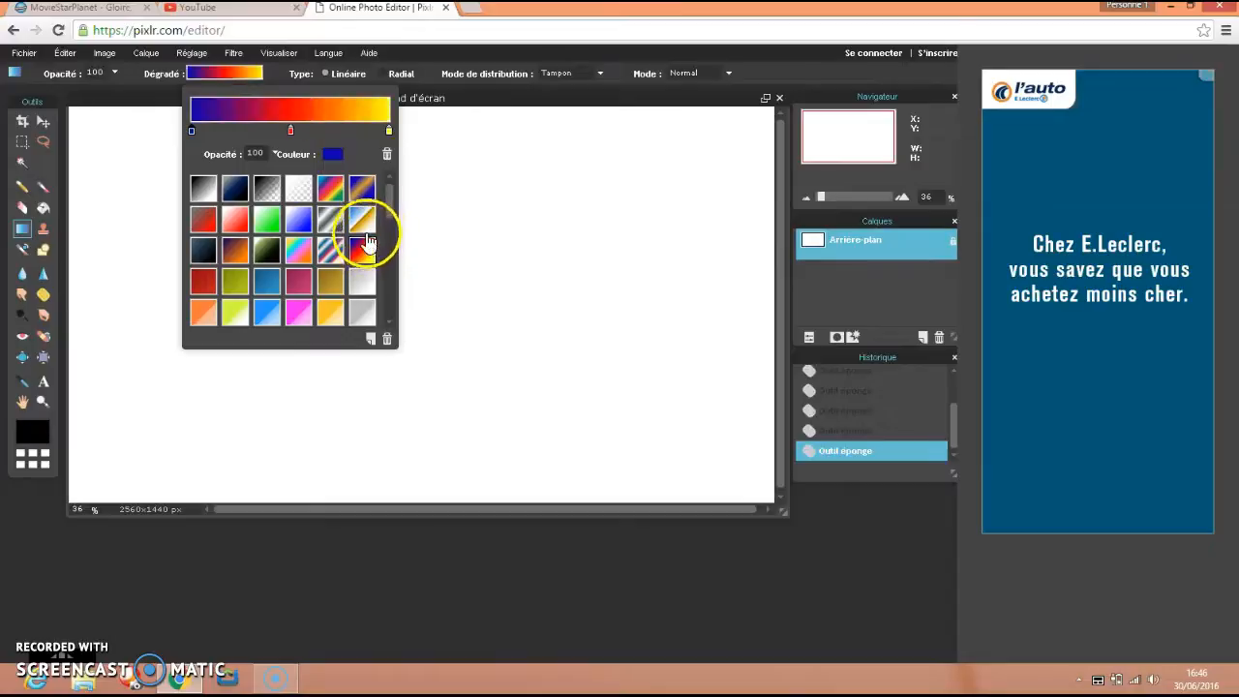
{"action": "left_click_drag", "start_coordinate": [389, 213], "coordinate": [378, 340]}
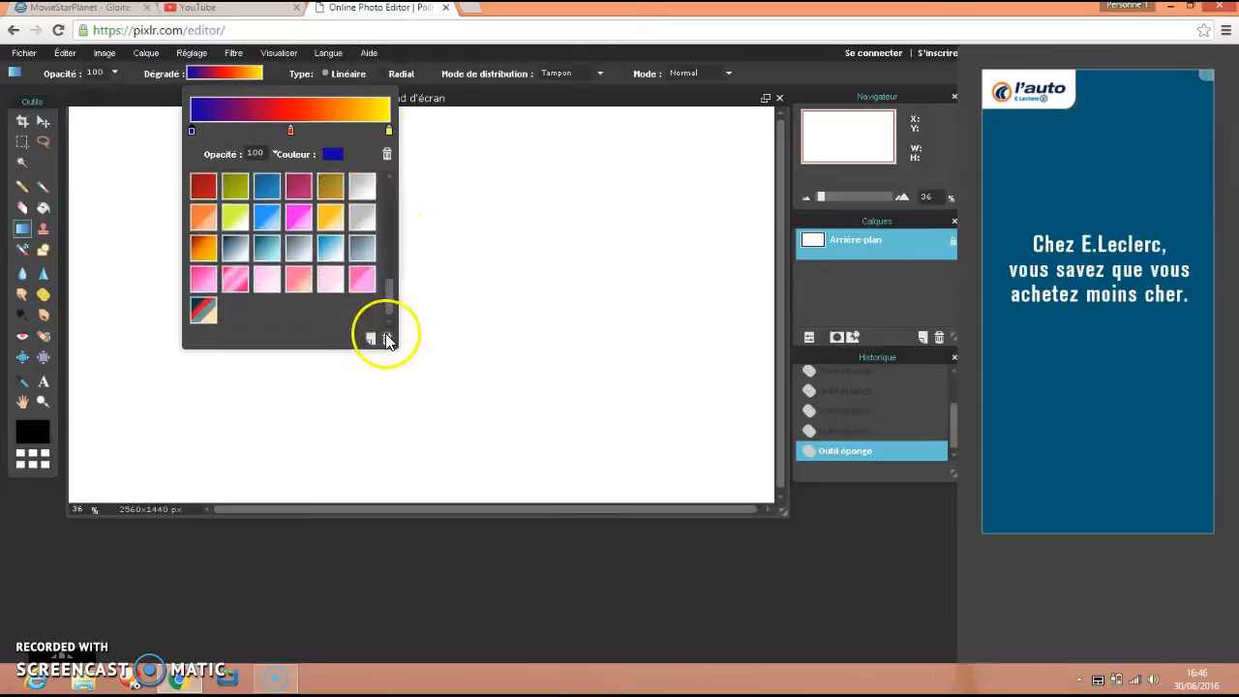
{"action": "left_click", "coordinate": [331, 285]}
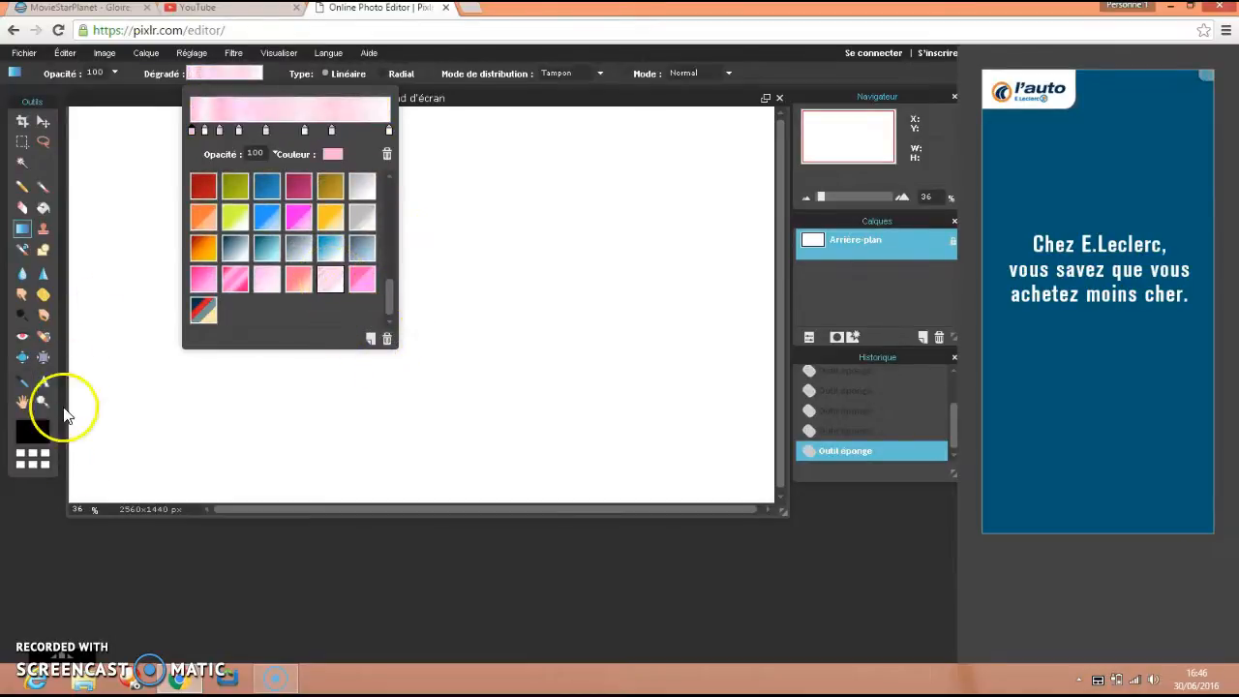
{"action": "left_click", "coordinate": [72, 501]}
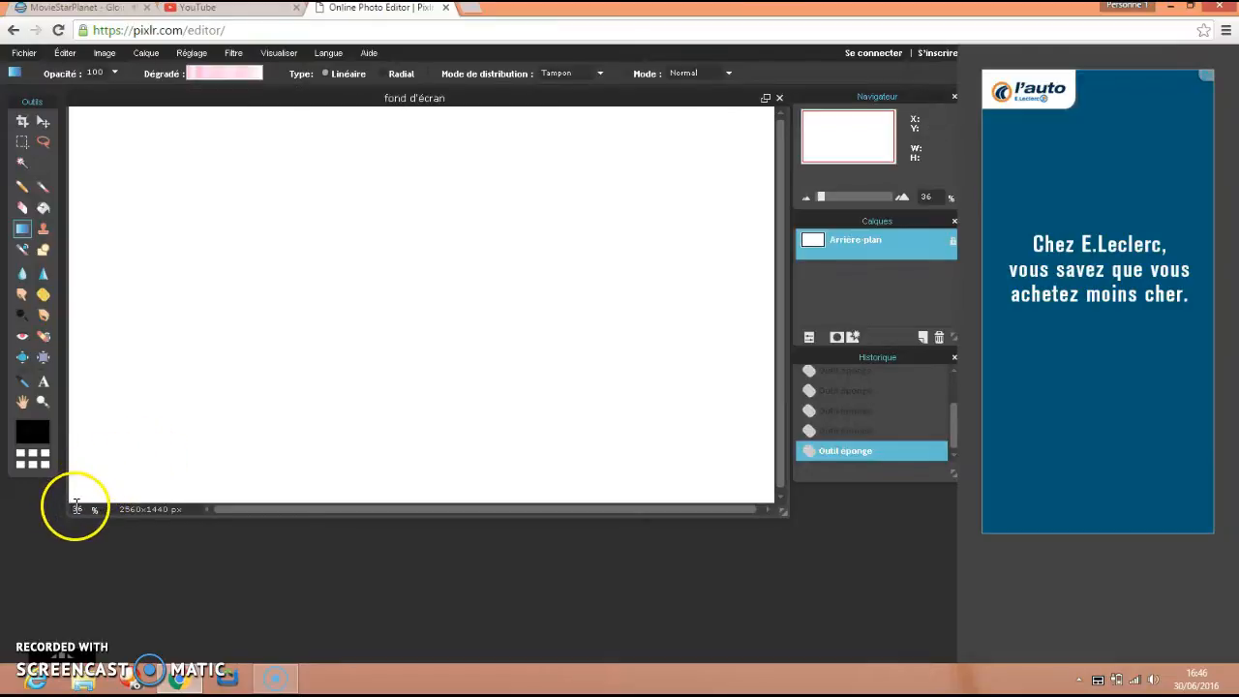
Fill the canvas with the pale pink gradient, trying a vertical direction before applying it diagonally from the lower-left to the upper-right corner.
{"action": "left_click_drag", "start_coordinate": [76, 498], "coordinate": [772, 106]}
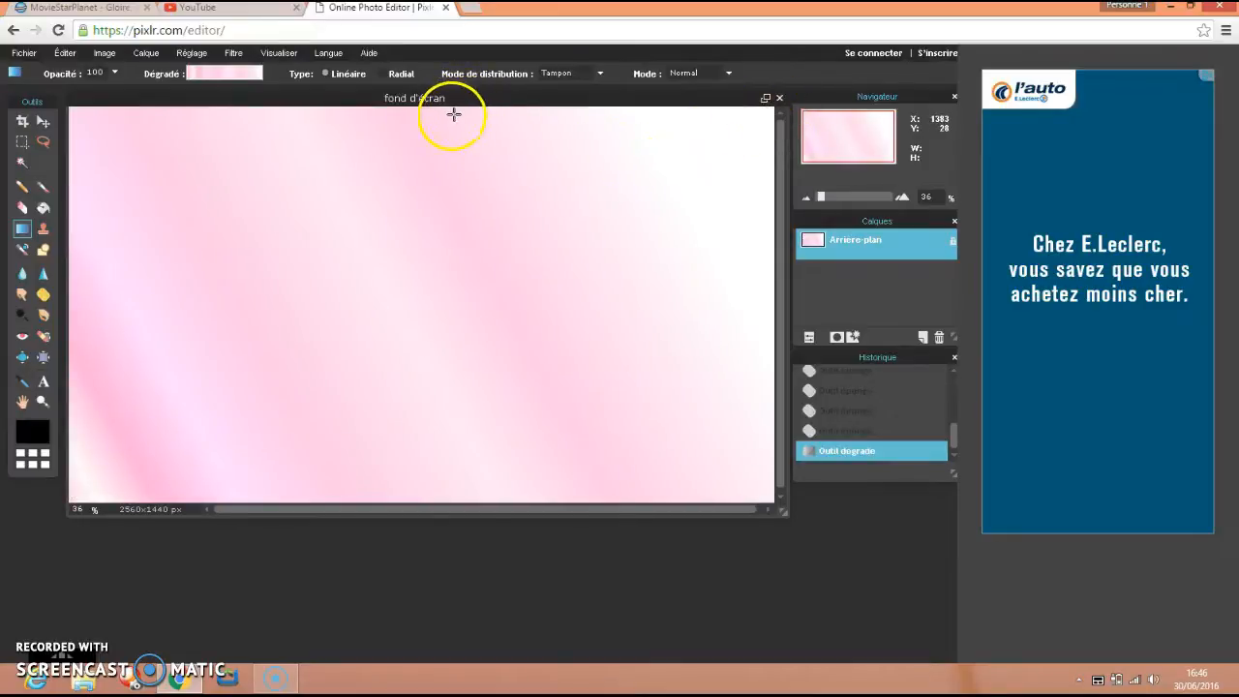
{"action": "left_click_drag", "start_coordinate": [448, 265], "coordinate": [436, 490]}
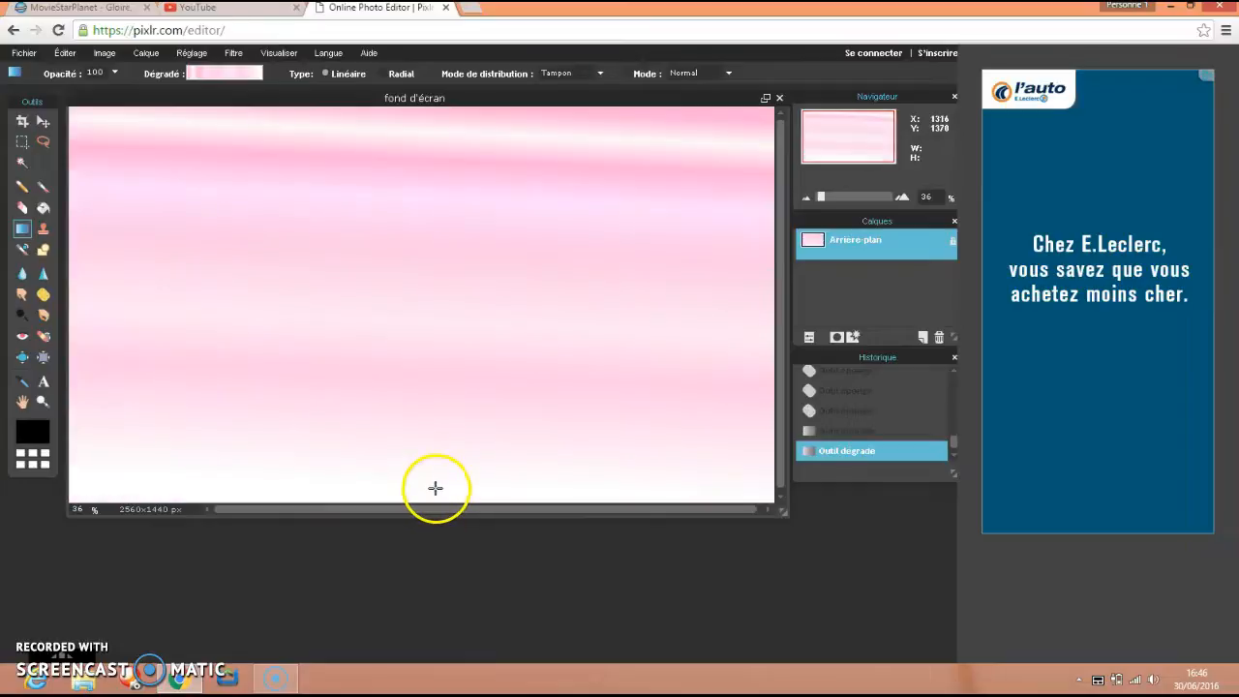
{"action": "left_click_drag", "start_coordinate": [82, 491], "coordinate": [513, 254]}
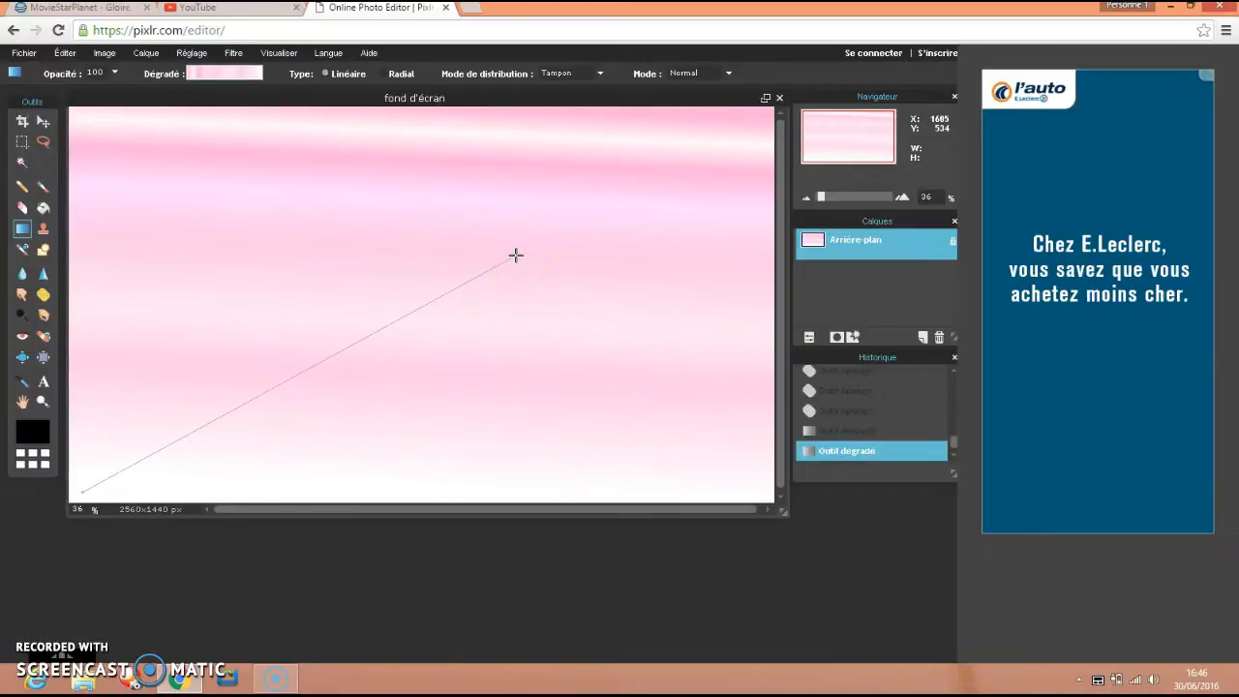
{"action": "left_click_drag", "start_coordinate": [516, 255], "coordinate": [785, 116]}
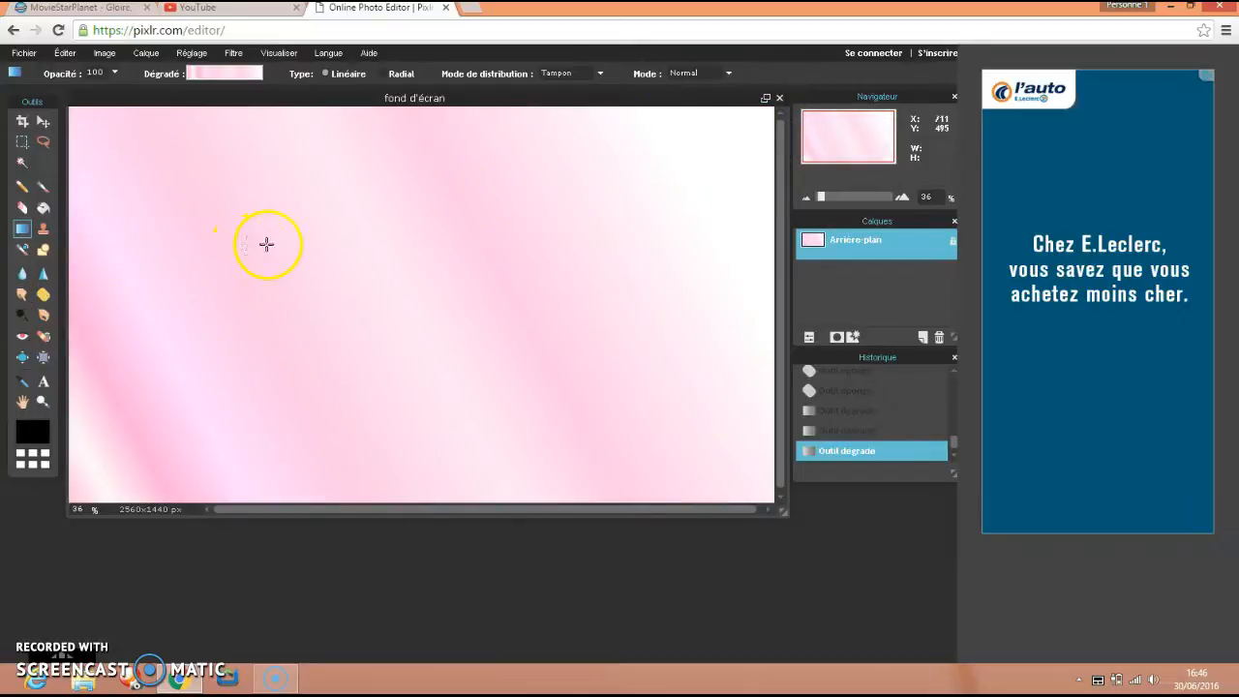
Set the Brush tool to the 85 px flower-shaped brush.
{"action": "left_click", "coordinate": [43, 186]}
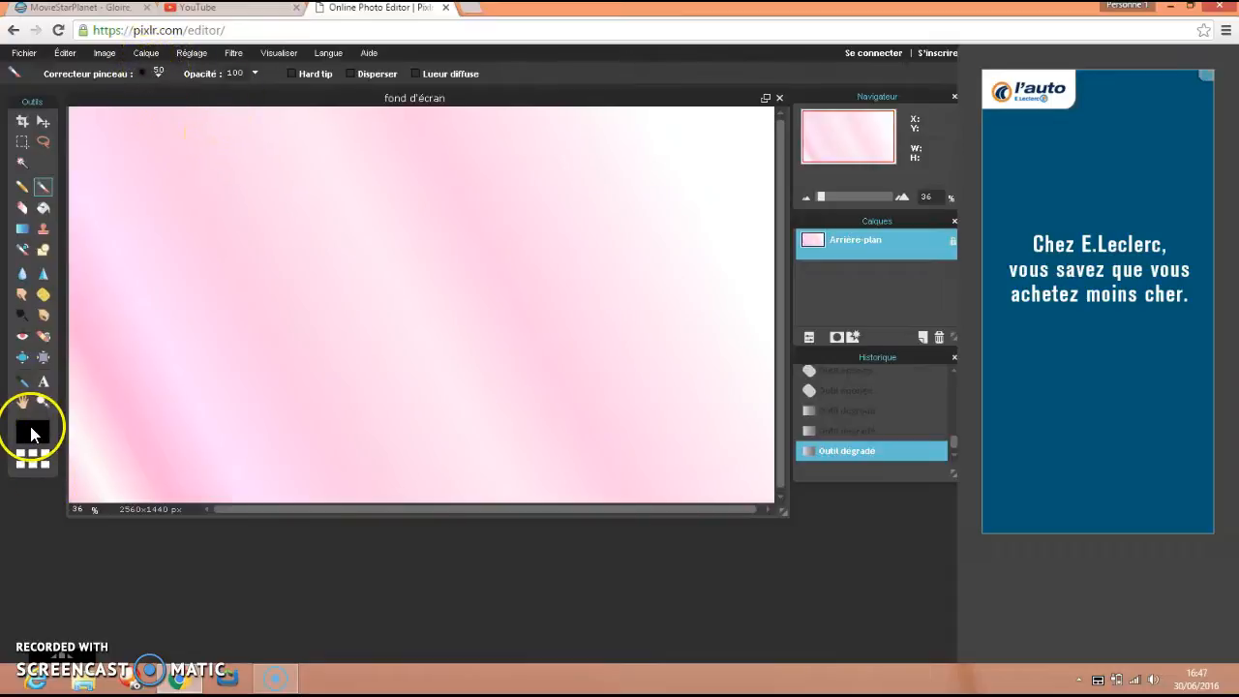
{"action": "left_click", "coordinate": [155, 74]}
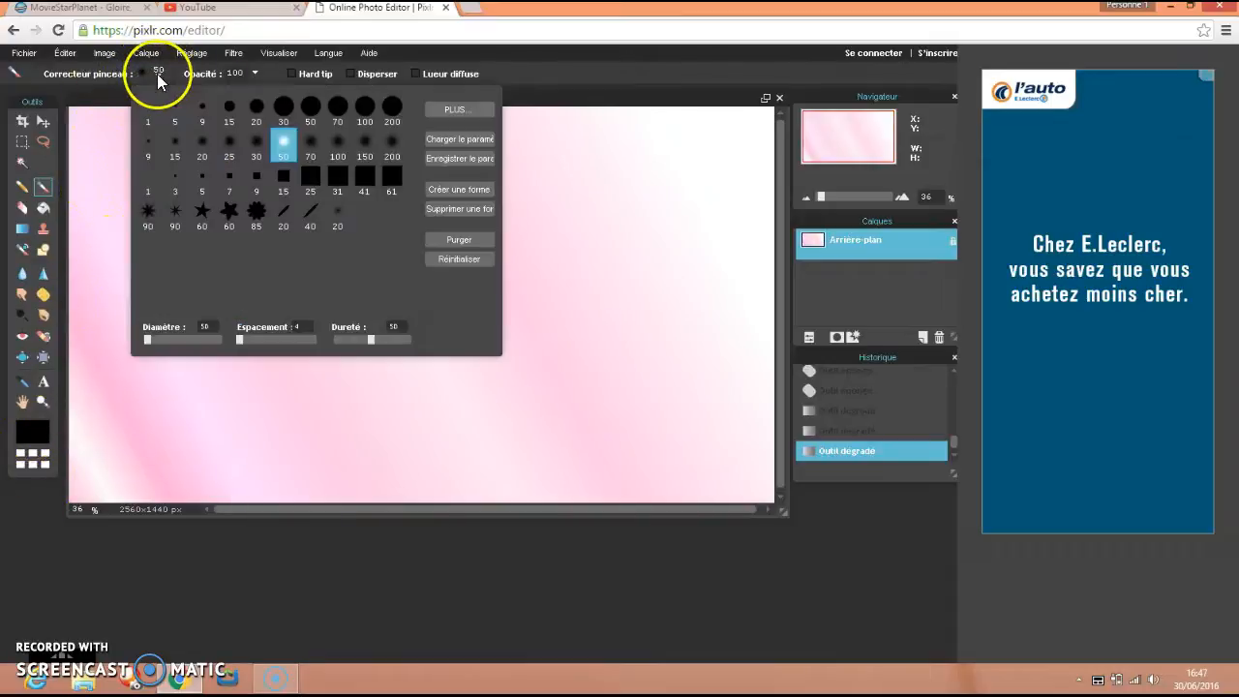
{"action": "left_click", "coordinate": [257, 210]}
Set the main color to bright pink eb34d5, with hue 307, saturation 78 and lightness 92.
{"action": "left_click", "coordinate": [31, 426]}
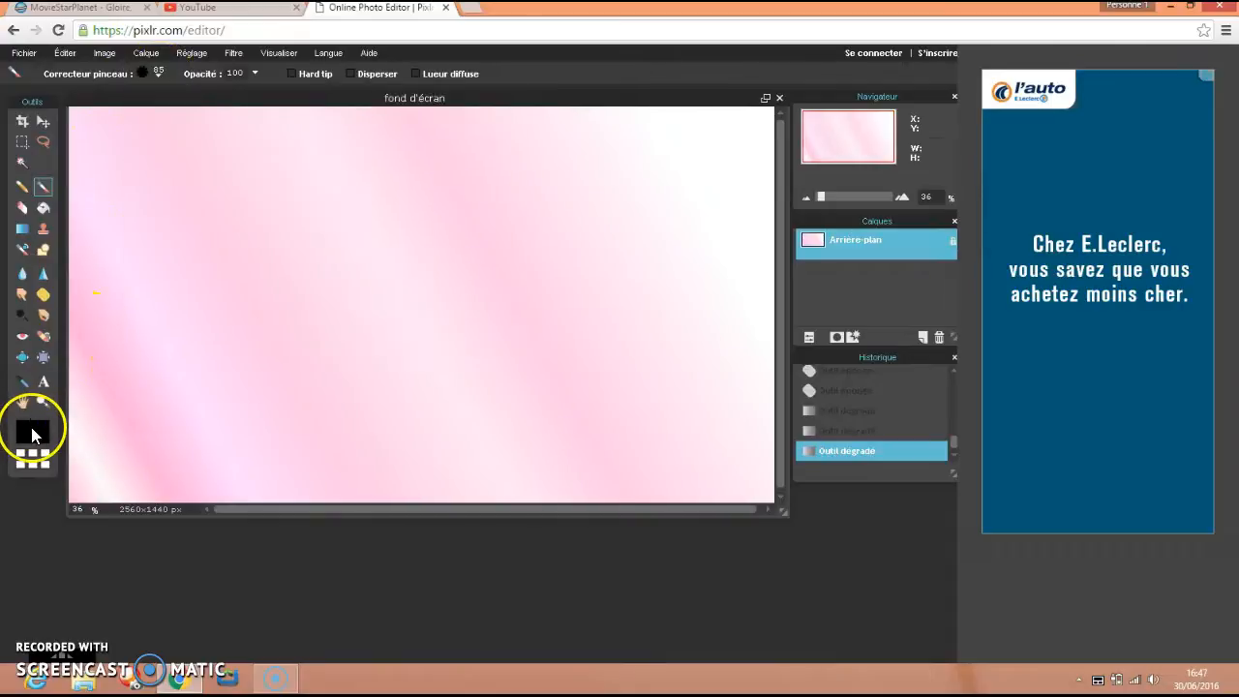
{"action": "left_click", "coordinate": [335, 248]}
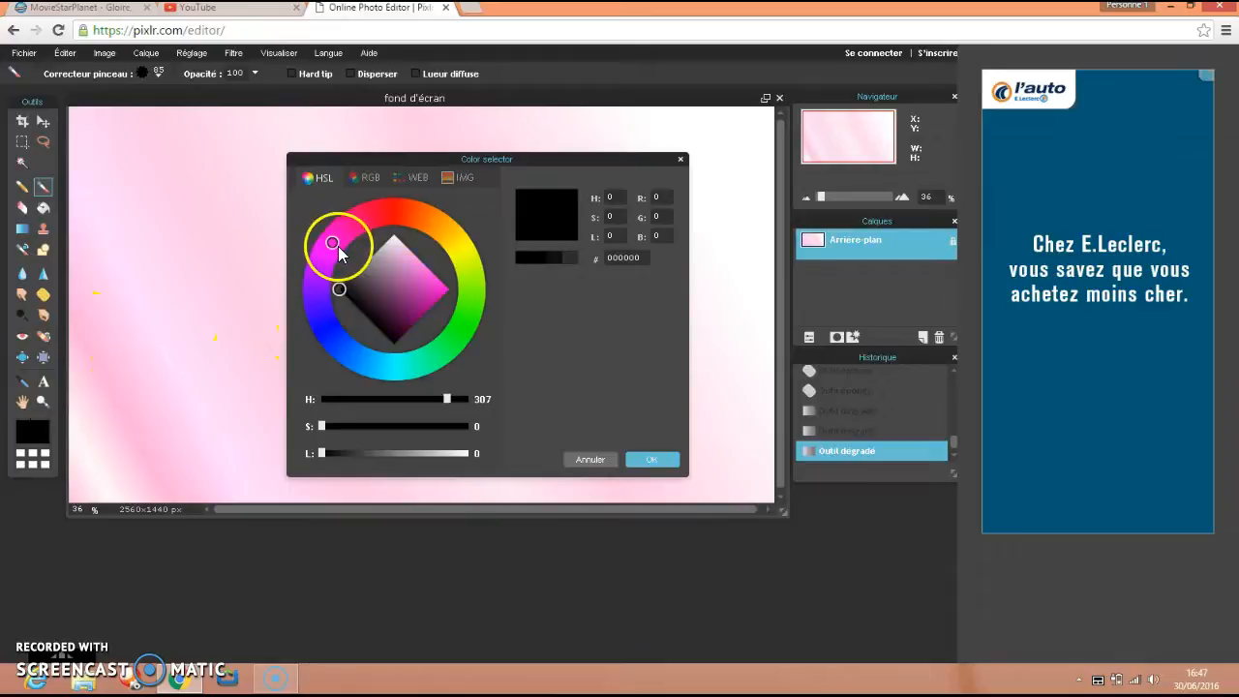
{"action": "left_click", "coordinate": [438, 290]}
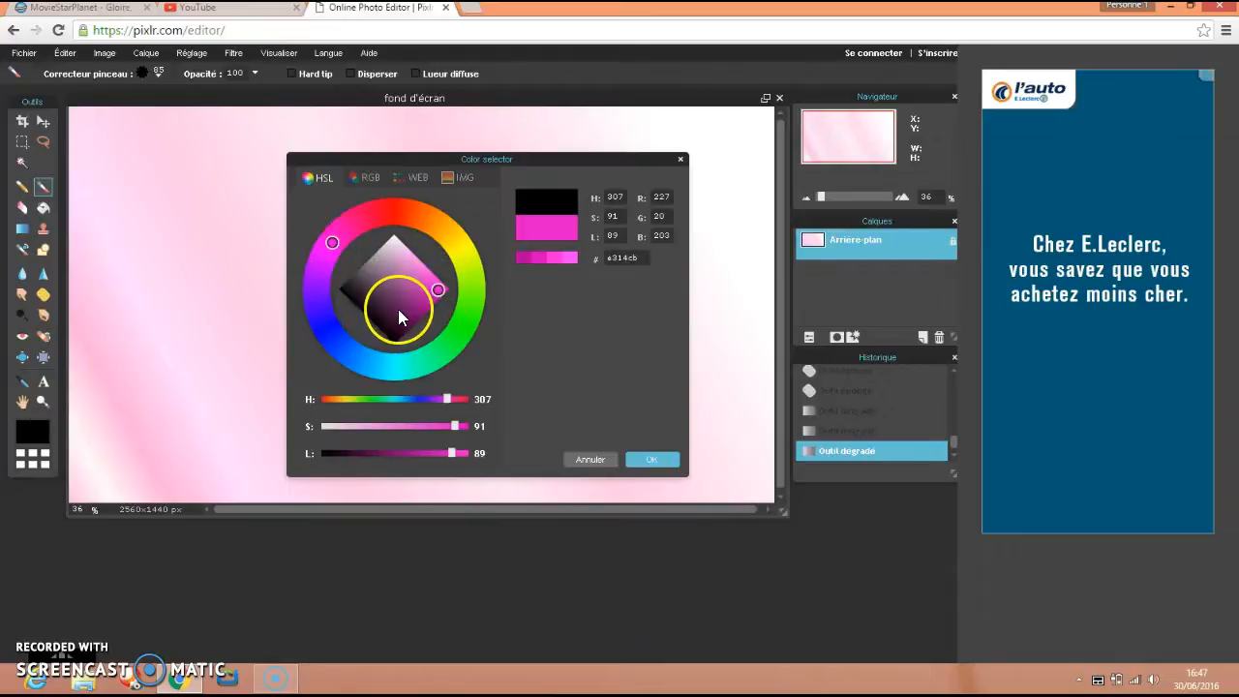
{"action": "left_click", "coordinate": [422, 307]}
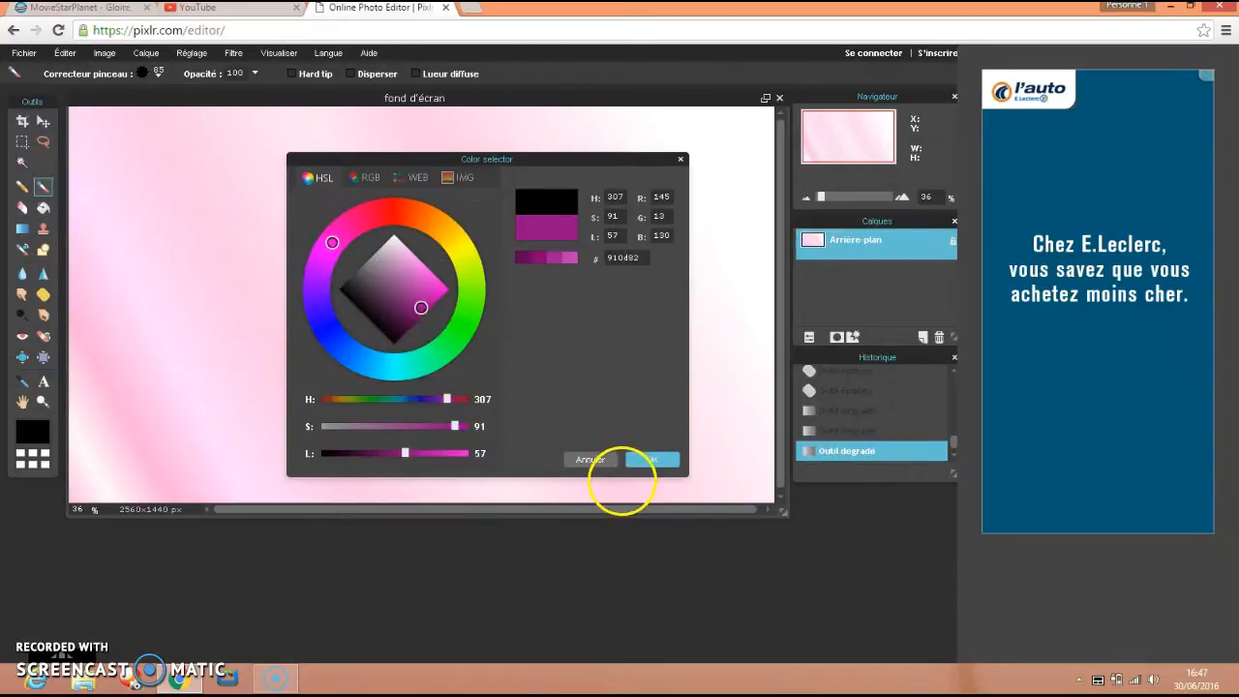
{"action": "left_click", "coordinate": [432, 281]}
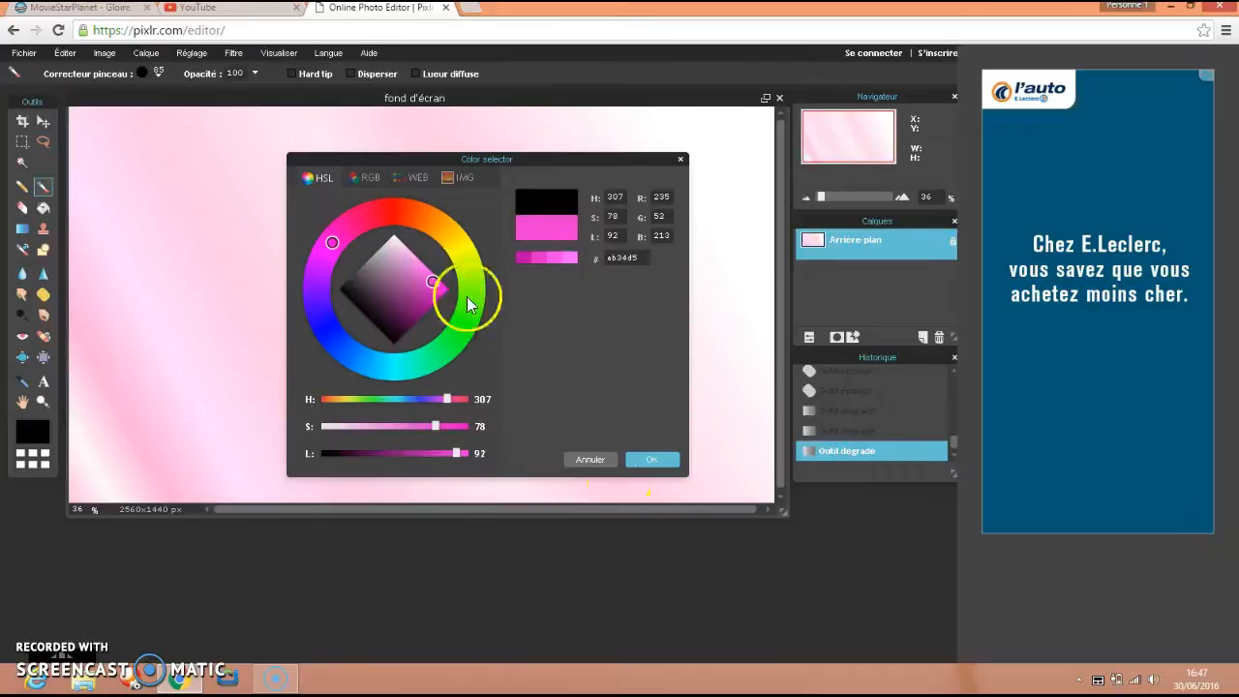
{"action": "left_click", "coordinate": [654, 459]}
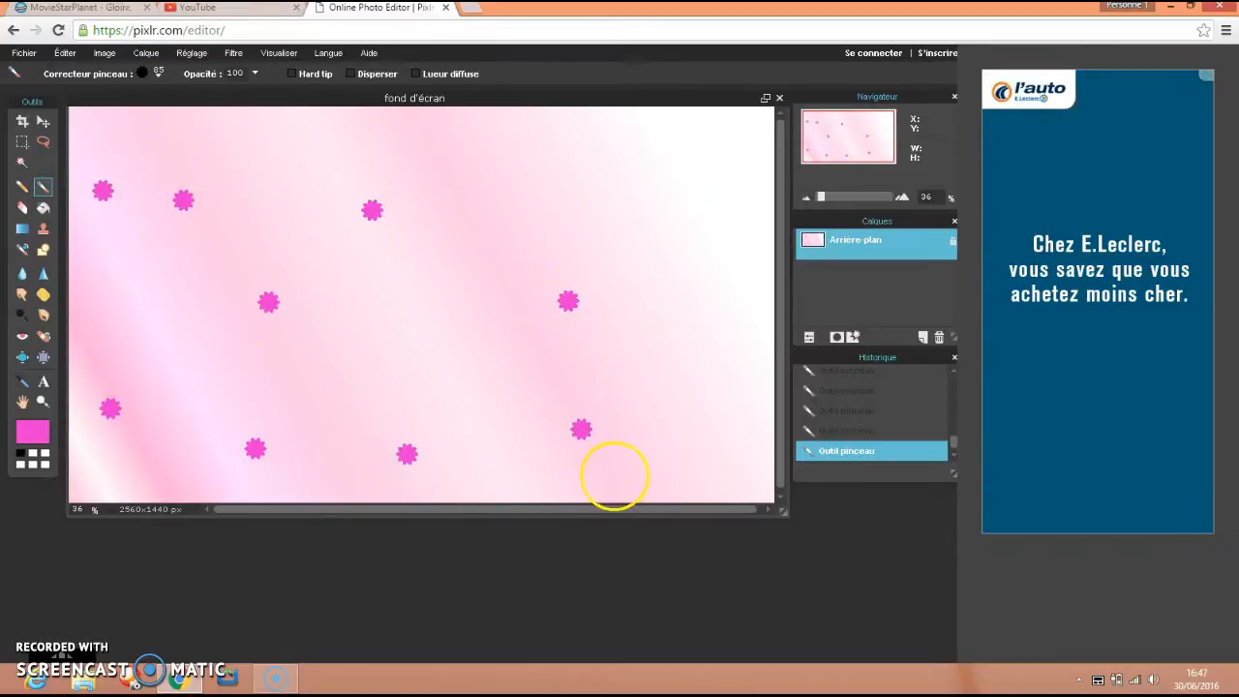
Stamp more pink flowers on the gradient near the lower-right corner, along the right edge and around the center.
{"action": "left_click", "coordinate": [690, 472]}
{"action": "left_click", "coordinate": [707, 338]}
{"action": "left_click", "coordinate": [702, 242]}
{"action": "left_click", "coordinate": [427, 335]}
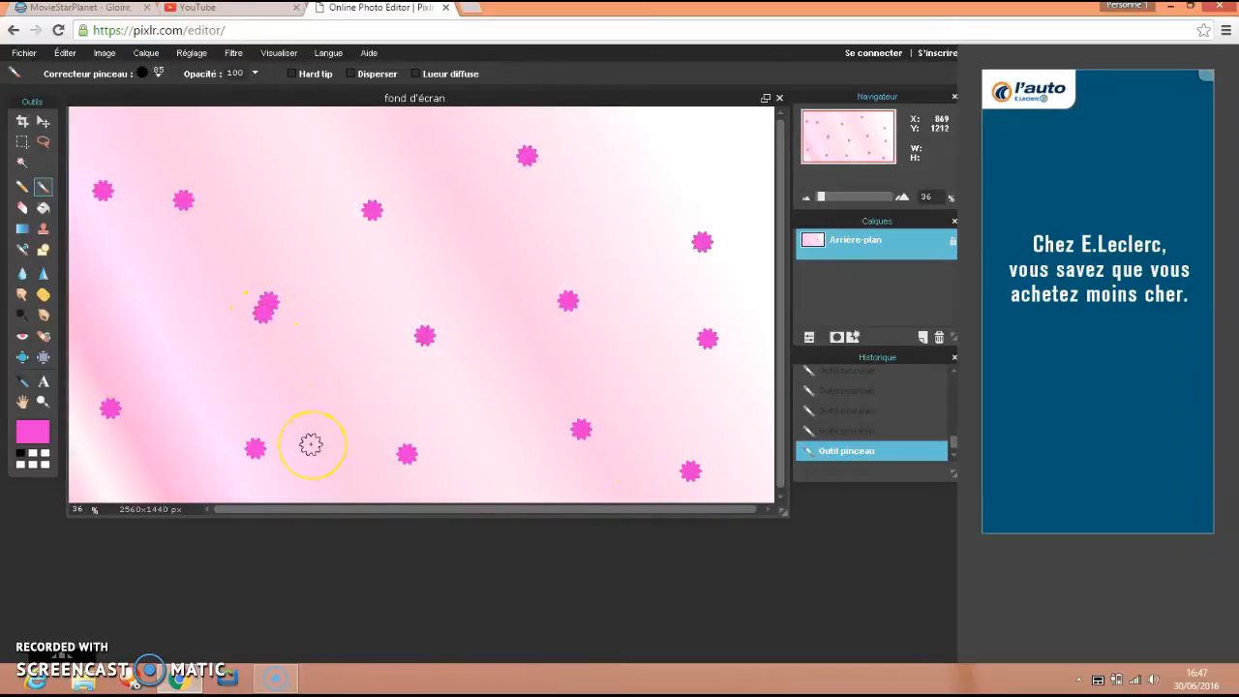
Step back through the history to remove the most recent flower stamps, and add one flower near the canvas's left edge.
{"action": "left_click", "coordinate": [831, 430]}
{"action": "left_click", "coordinate": [831, 412]}
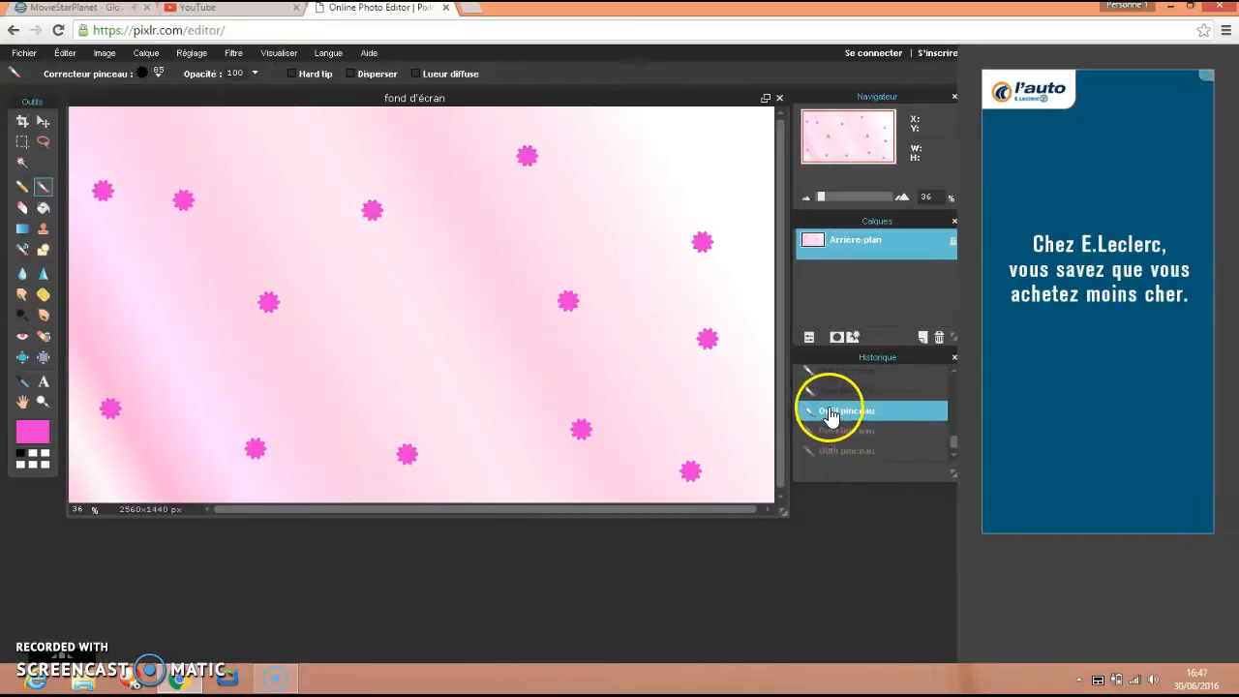
{"action": "left_click", "coordinate": [830, 392]}
{"action": "left_click", "coordinate": [830, 374]}
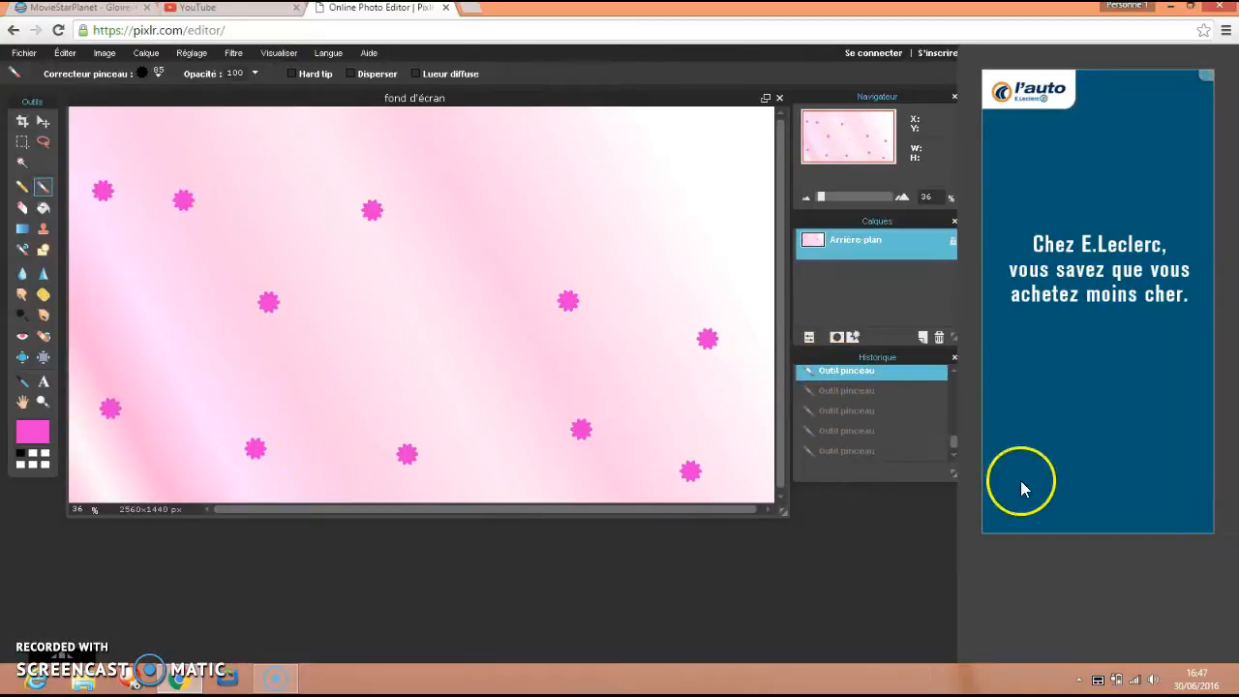
{"action": "left_click_drag", "start_coordinate": [953, 426], "coordinate": [945, 346]}
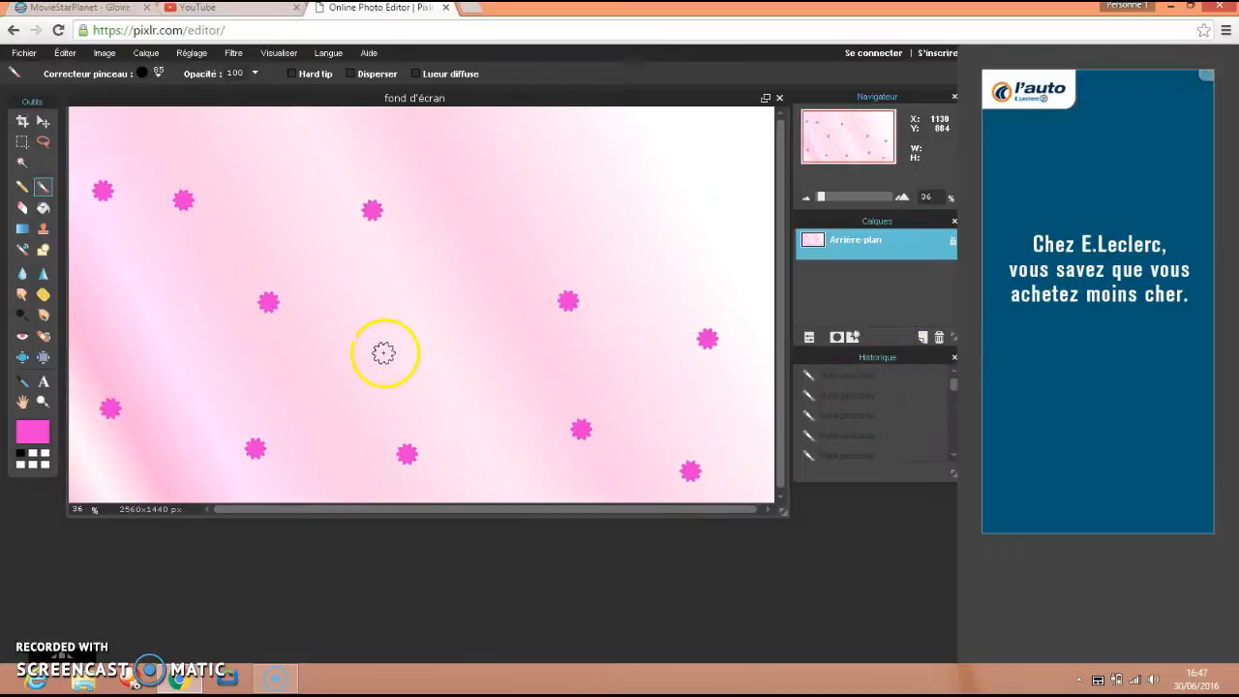
{"action": "left_click", "coordinate": [90, 297]}
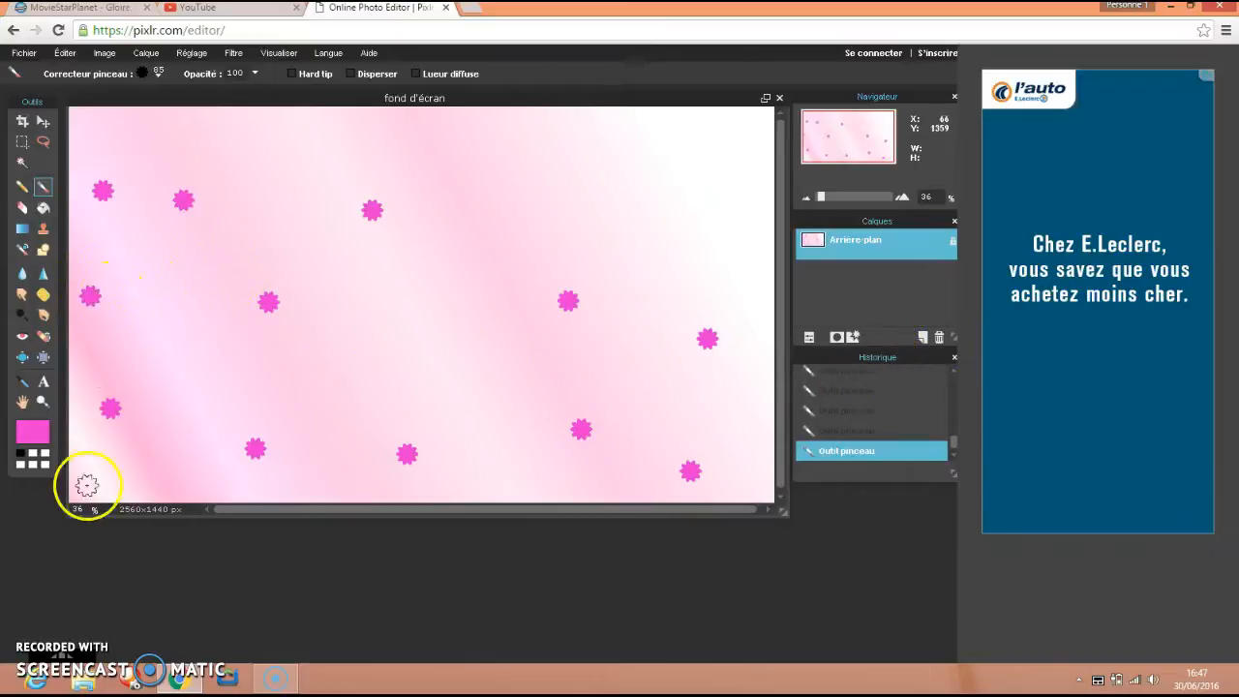
Add the MSP COOL image from the Pellicule folder to the wallpaper as a new layer.
{"action": "left_click", "coordinate": [150, 54]}
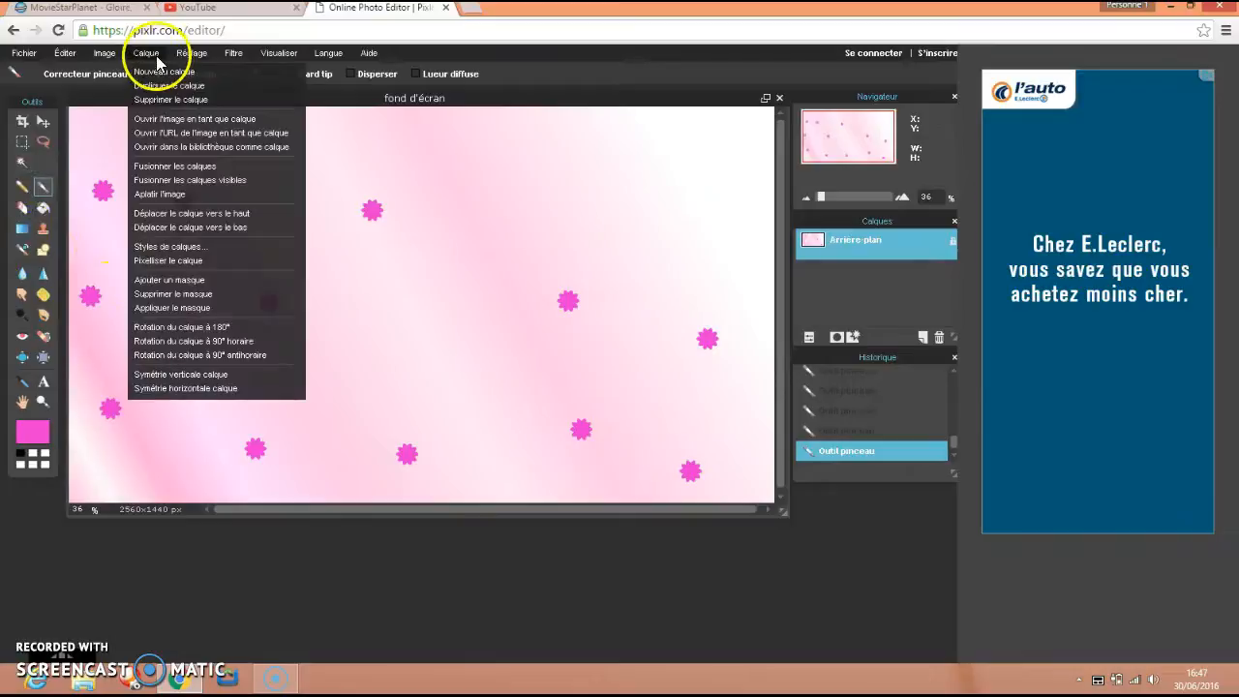
{"action": "left_click", "coordinate": [177, 120]}
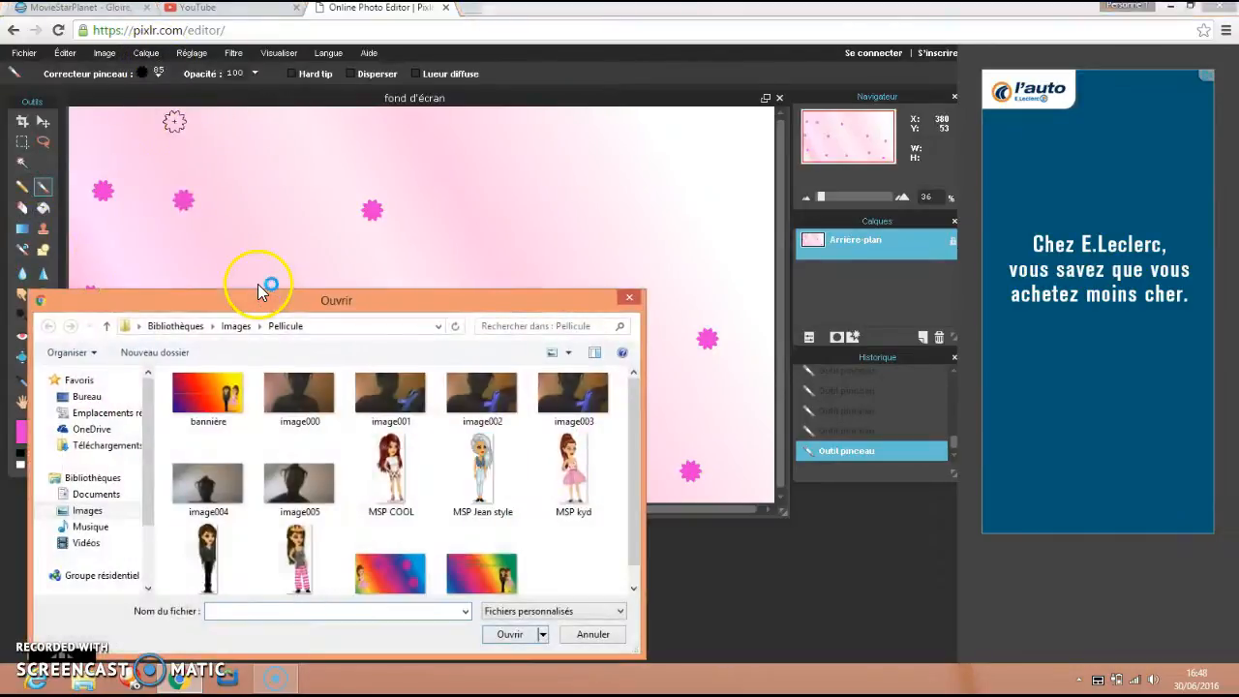
{"action": "left_click", "coordinate": [423, 495]}
{"action": "left_click", "coordinate": [527, 636]}
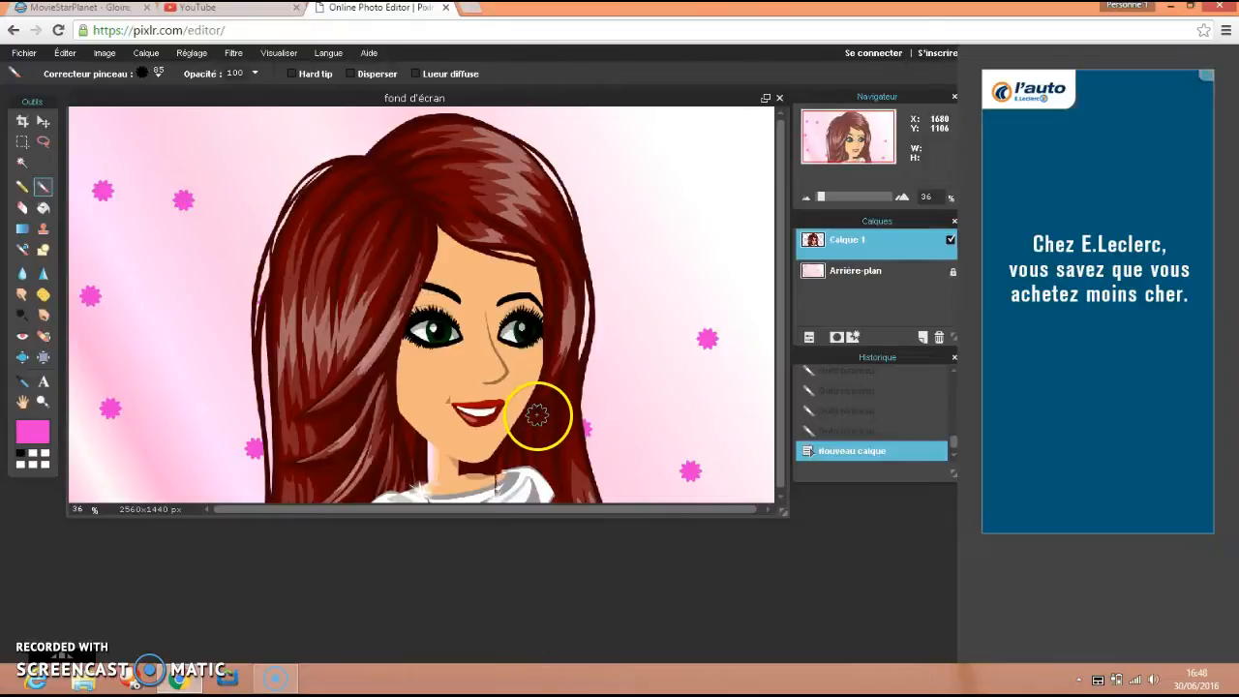
Stamp a flower on the red-haired character's forehead and try the Sponge tool on it in Saturation mode at intensity 25.
{"action": "left_click", "coordinate": [143, 54]}
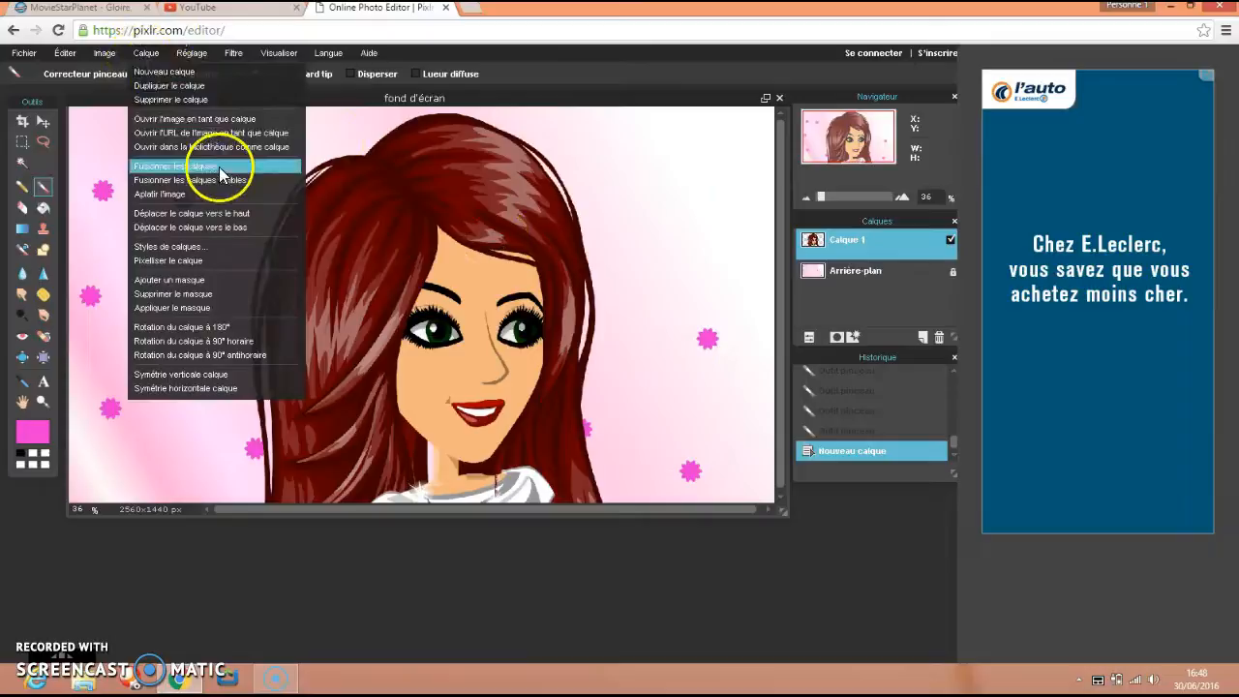
{"action": "left_click", "coordinate": [434, 263]}
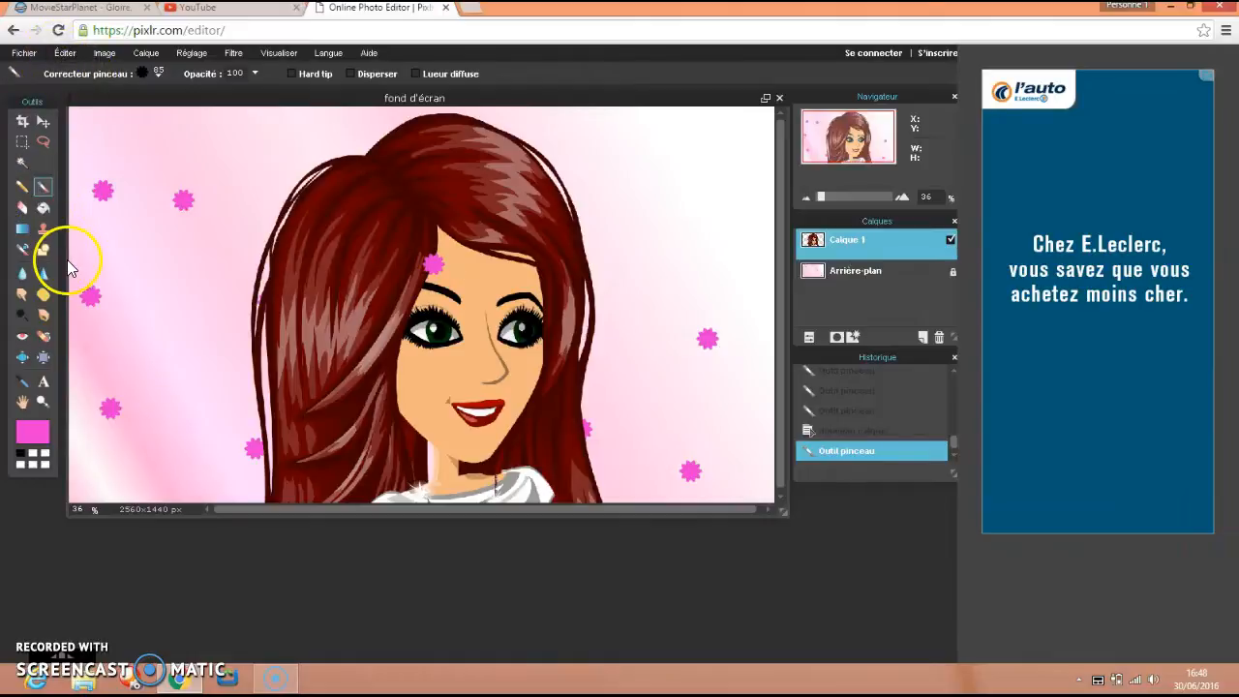
{"action": "left_click", "coordinate": [43, 294]}
{"action": "left_click_drag", "start_coordinate": [434, 265], "coordinate": [435, 262]}
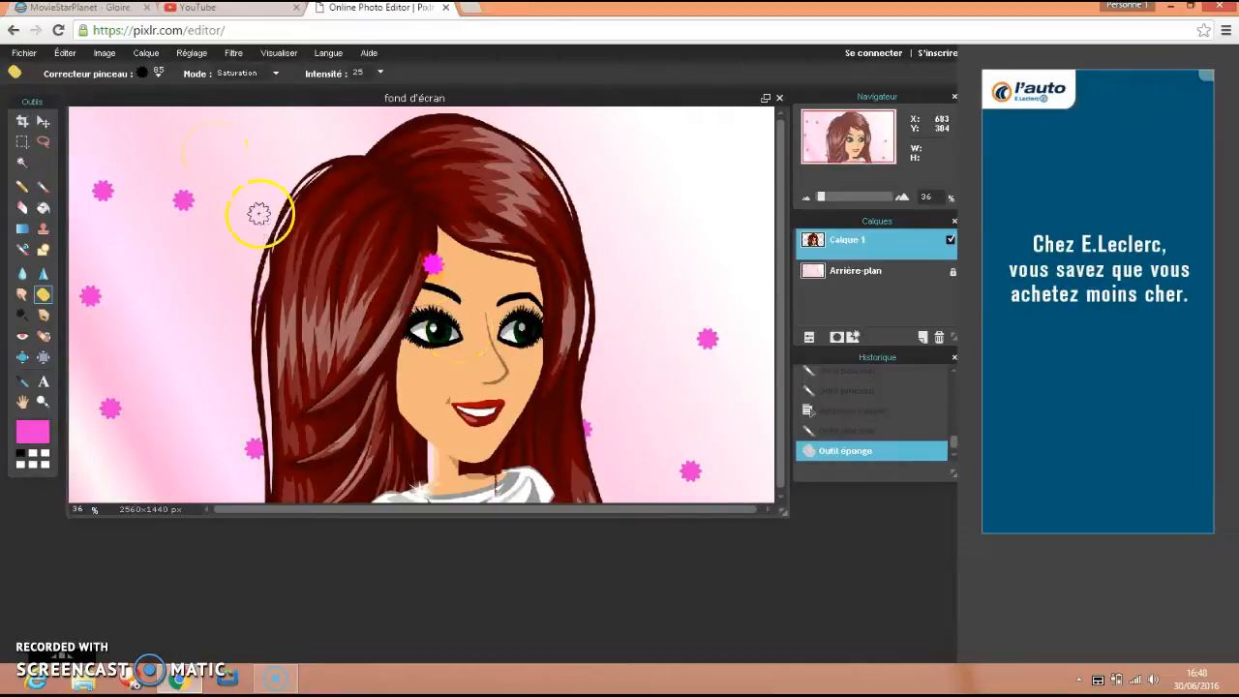
Free-transform the red-haired character's layer, scaling it down so that the full figure fits on the canvas.
{"action": "left_click", "coordinate": [64, 52]}
{"action": "left_click", "coordinate": [117, 170]}
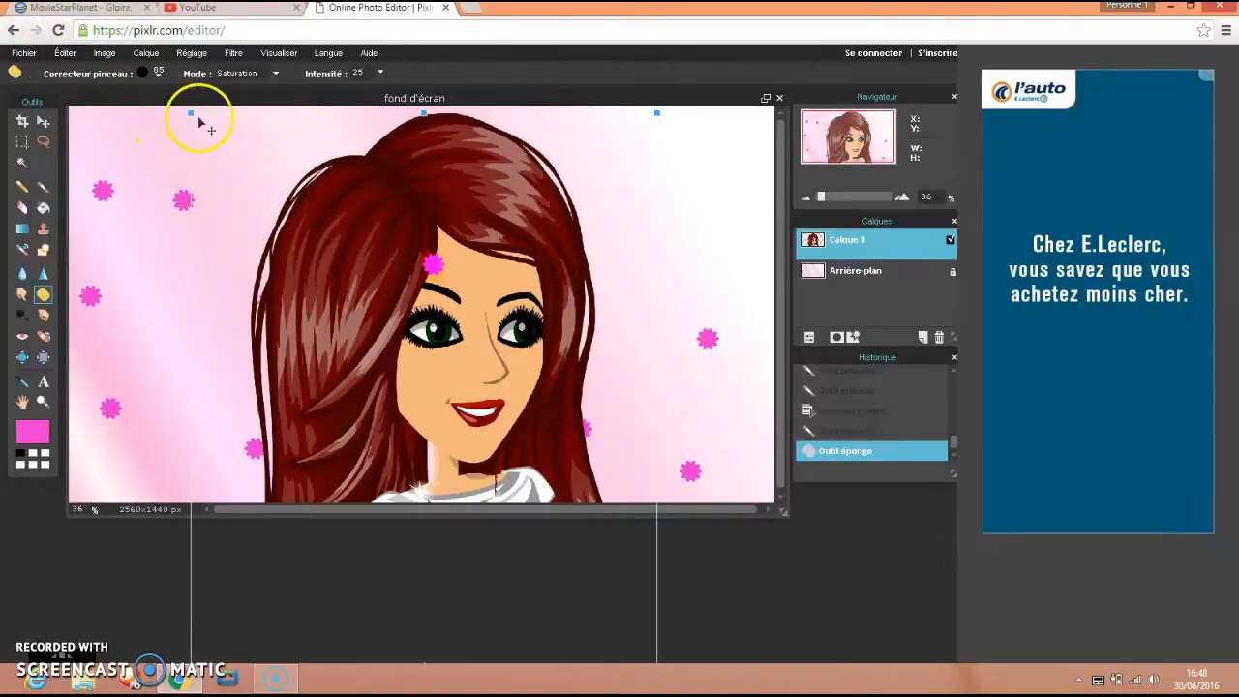
{"action": "left_click_drag", "start_coordinate": [189, 113], "coordinate": [276, 280]}
{"action": "left_click_drag", "start_coordinate": [450, 397], "coordinate": [467, 46]}
{"action": "left_click_drag", "start_coordinate": [491, 101], "coordinate": [443, 2]}
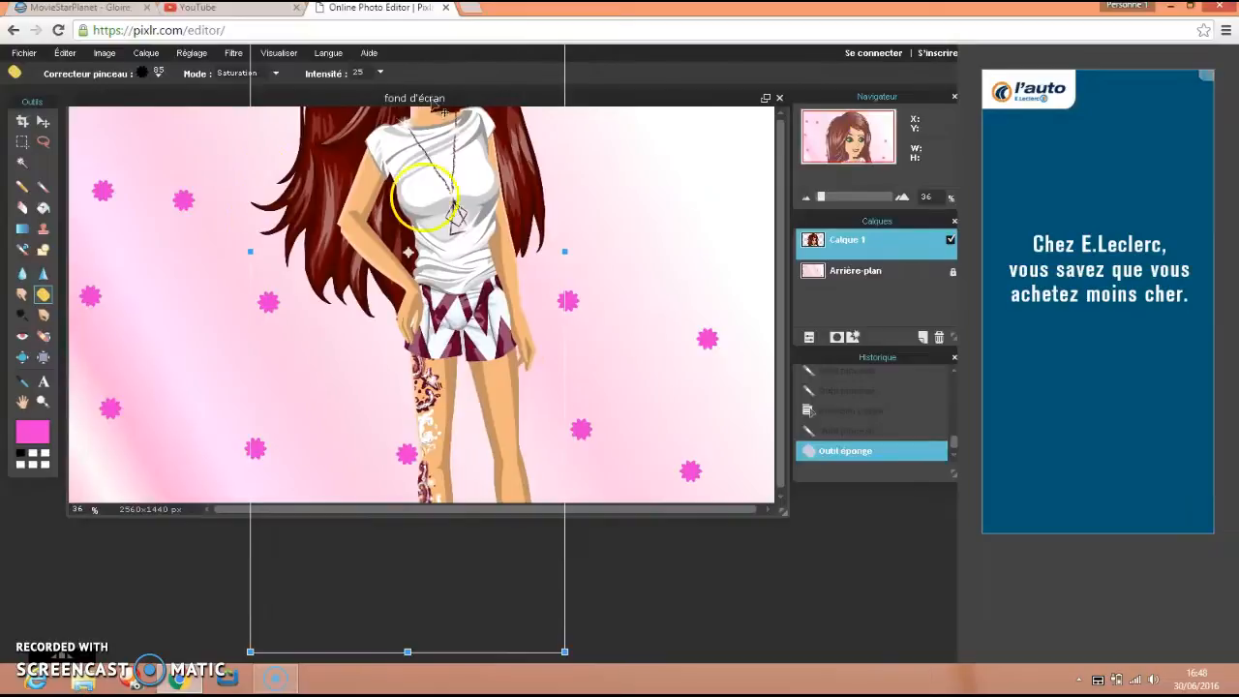
{"action": "left_click_drag", "start_coordinate": [565, 651], "coordinate": [499, 473]}
Move the red-haired character to the right side of the wallpaper, keeping her whole body inside the canvas.
{"action": "left_click_drag", "start_coordinate": [432, 229], "coordinate": [622, 262]}
{"action": "left_click_drag", "start_coordinate": [599, 61], "coordinate": [629, 115]}
{"action": "left_click_drag", "start_coordinate": [630, 185], "coordinate": [652, 221]}
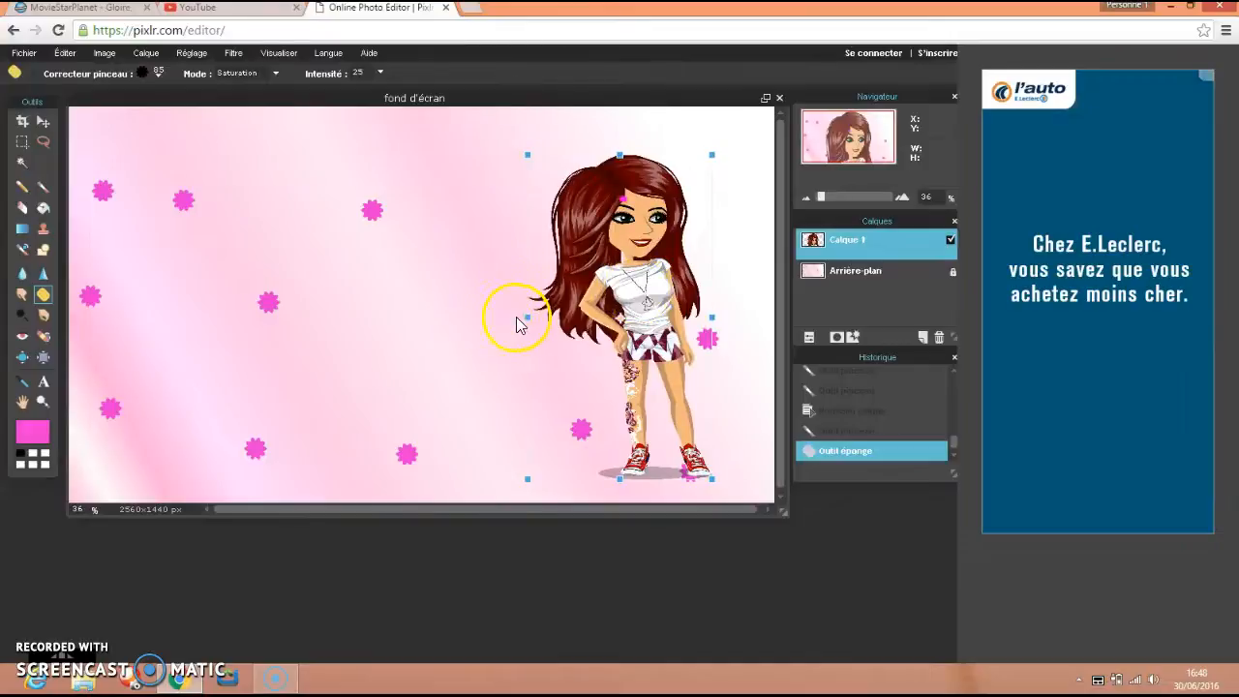
Narrow the red-haired character slightly, shift her a little up and apply the free transform.
{"action": "left_click_drag", "start_coordinate": [525, 317], "coordinate": [551, 317]}
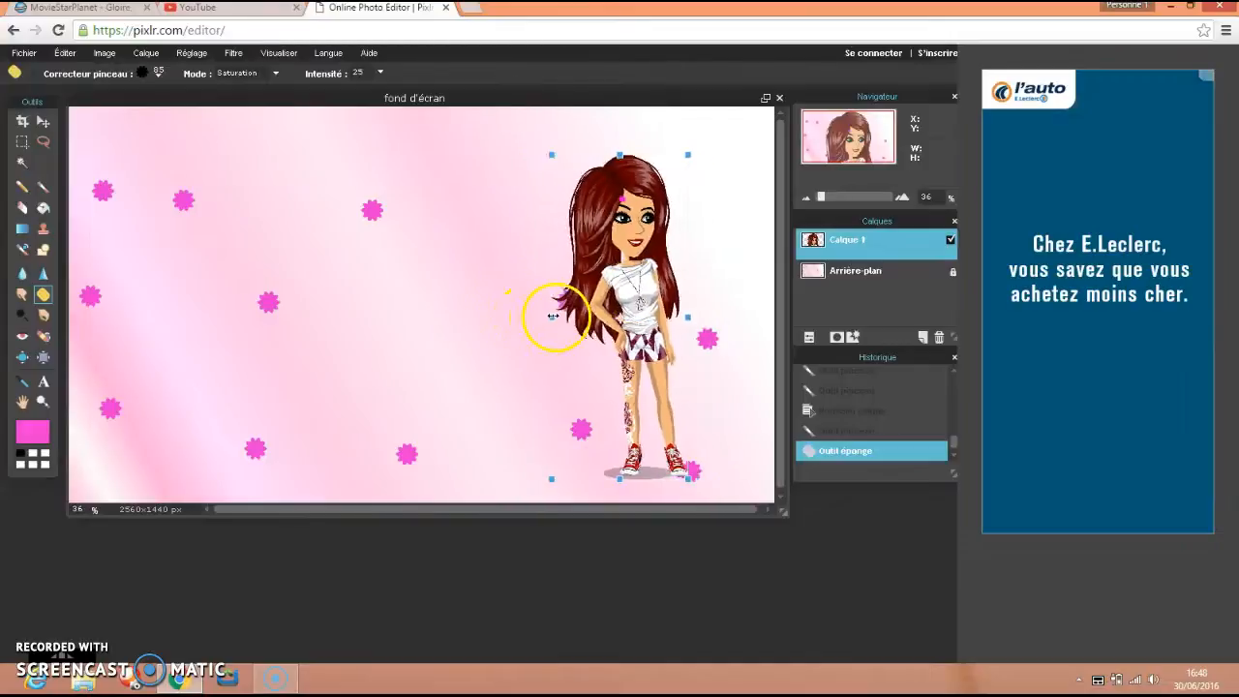
{"action": "left_click_drag", "start_coordinate": [633, 296], "coordinate": [641, 279]}
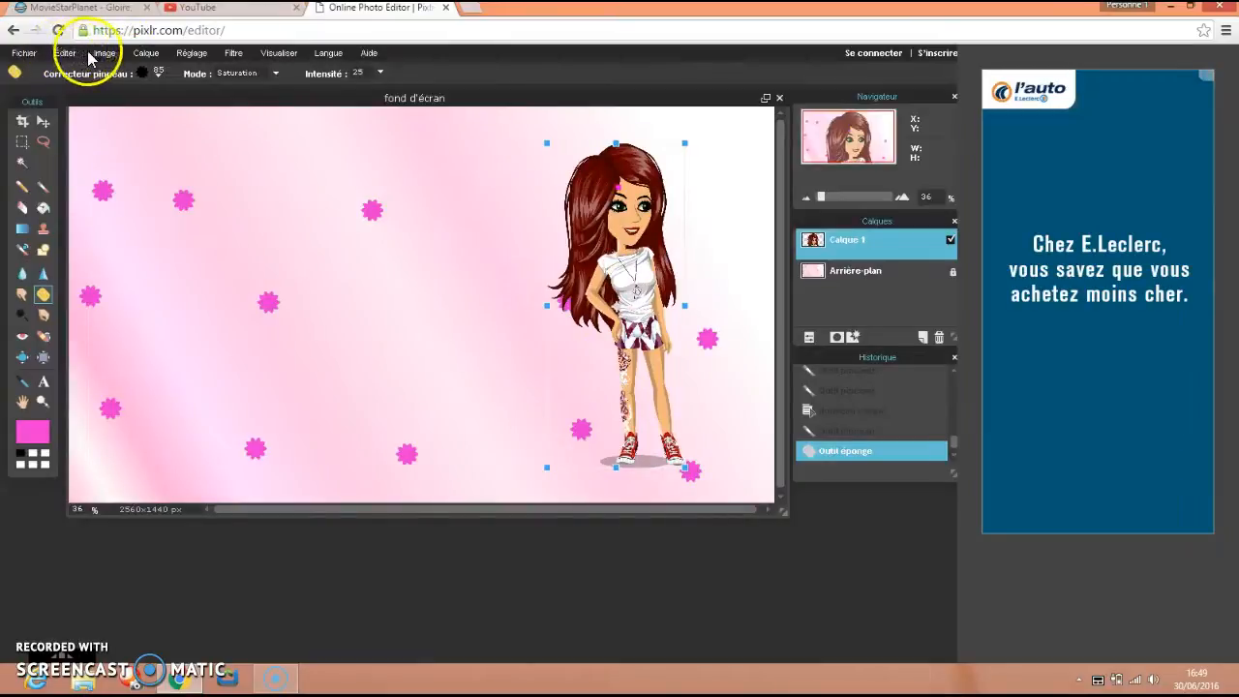
{"action": "left_click", "coordinate": [148, 60]}
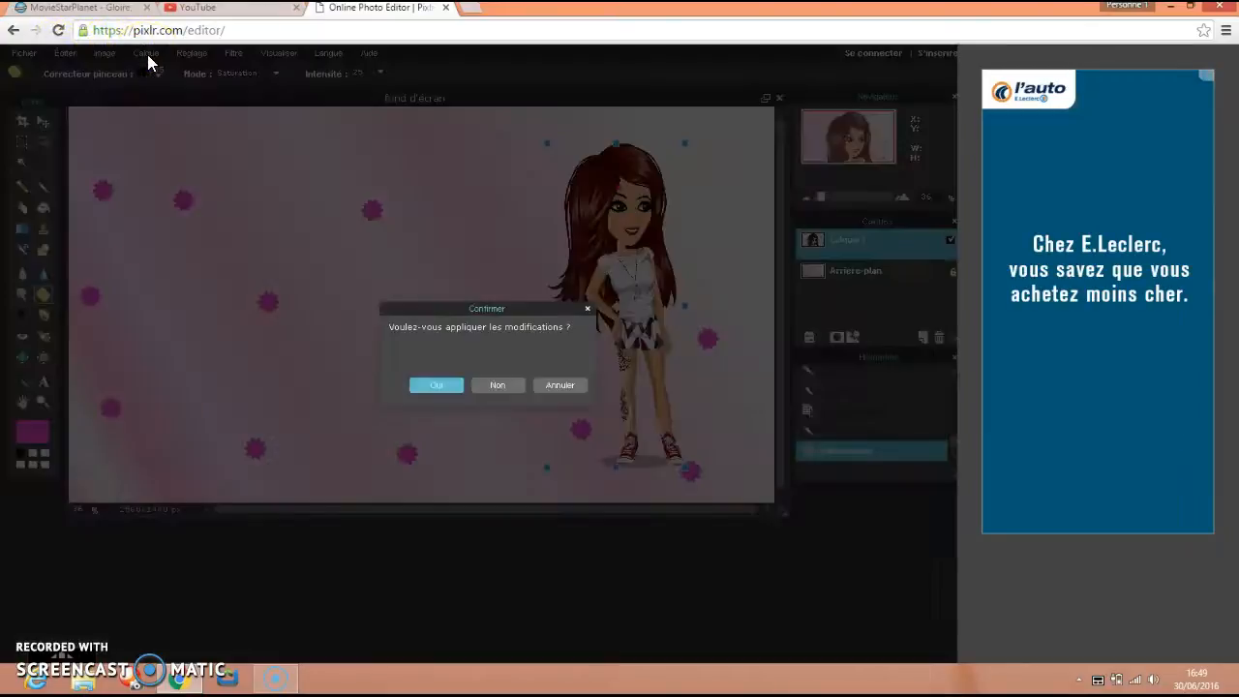
{"action": "left_click", "coordinate": [448, 383]}
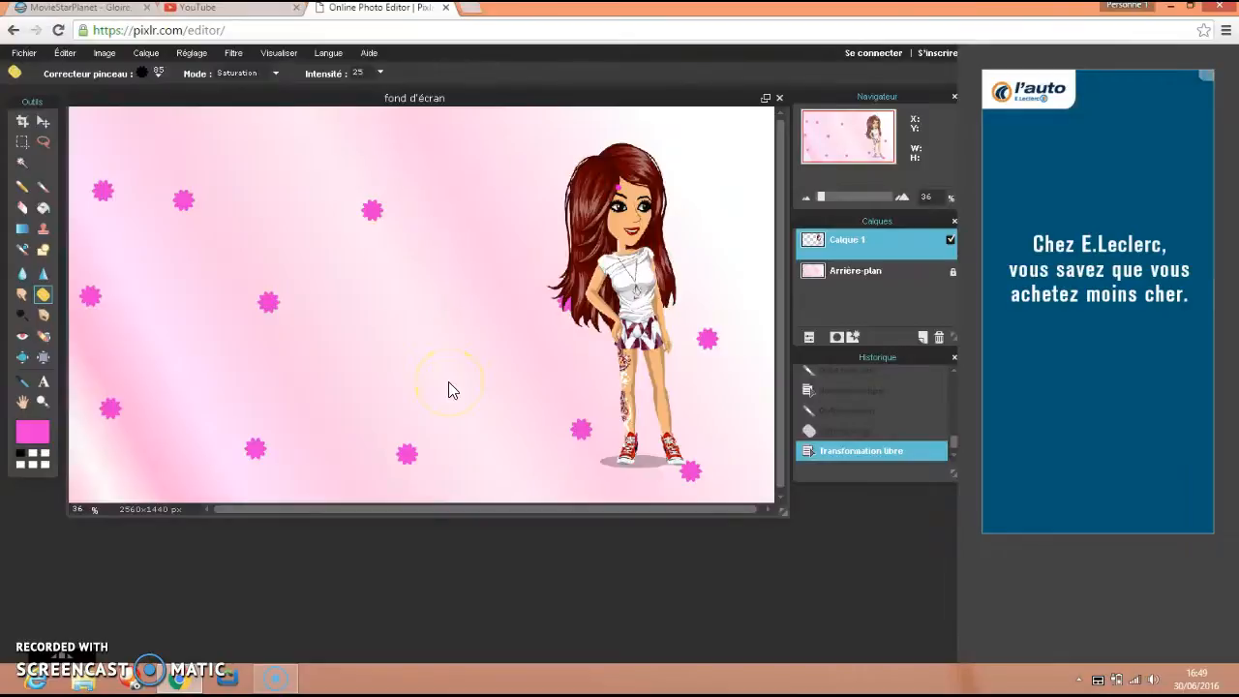
Add the MSP Jean style image to the wallpaper as another layer.
{"action": "left_click", "coordinate": [146, 52]}
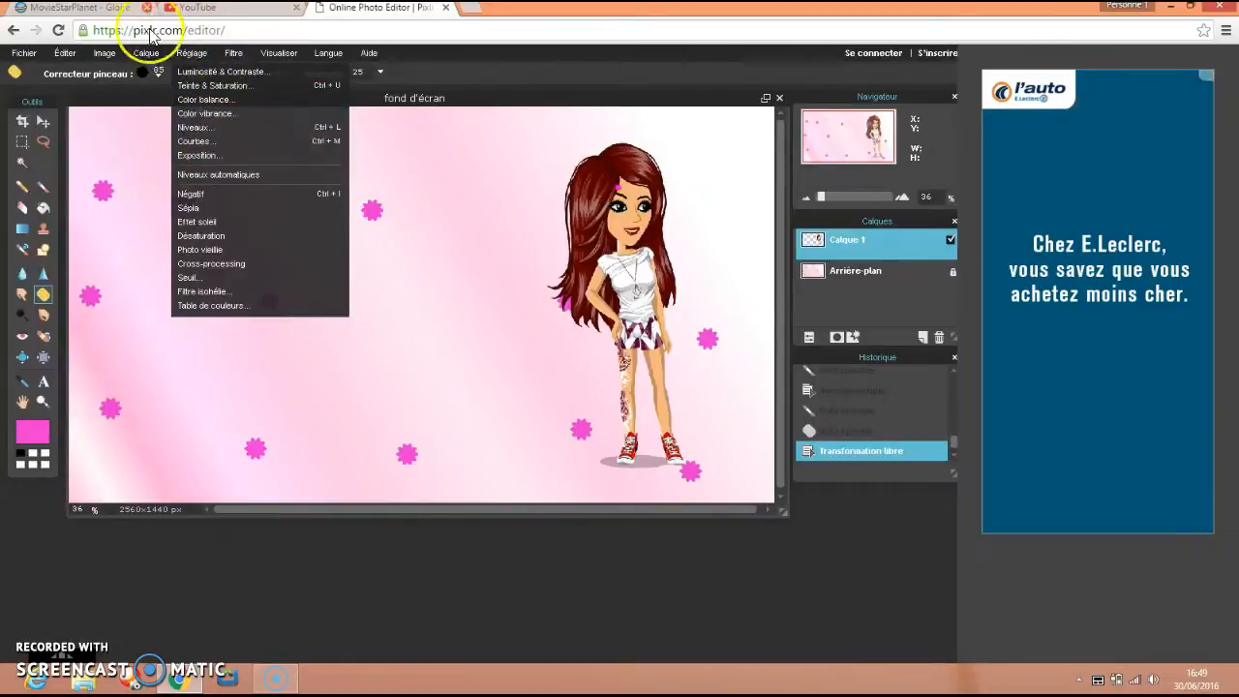
{"action": "mouse_move", "coordinate": [150, 56]}
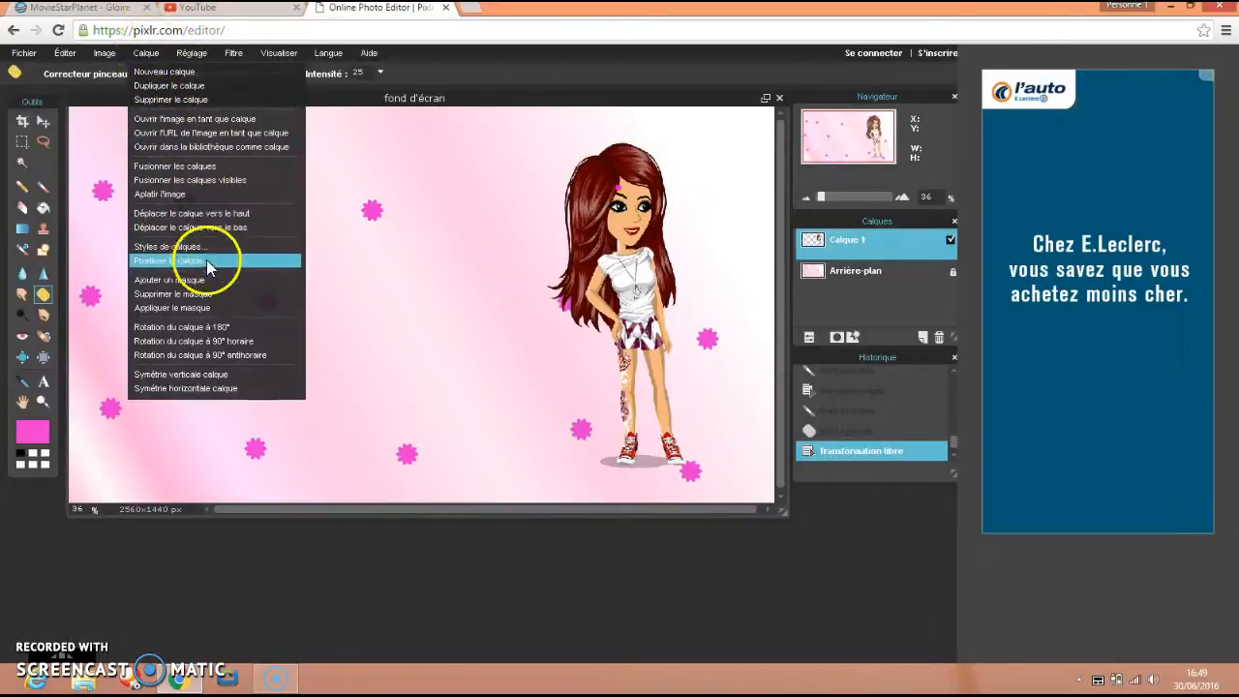
{"action": "left_click", "coordinate": [194, 118]}
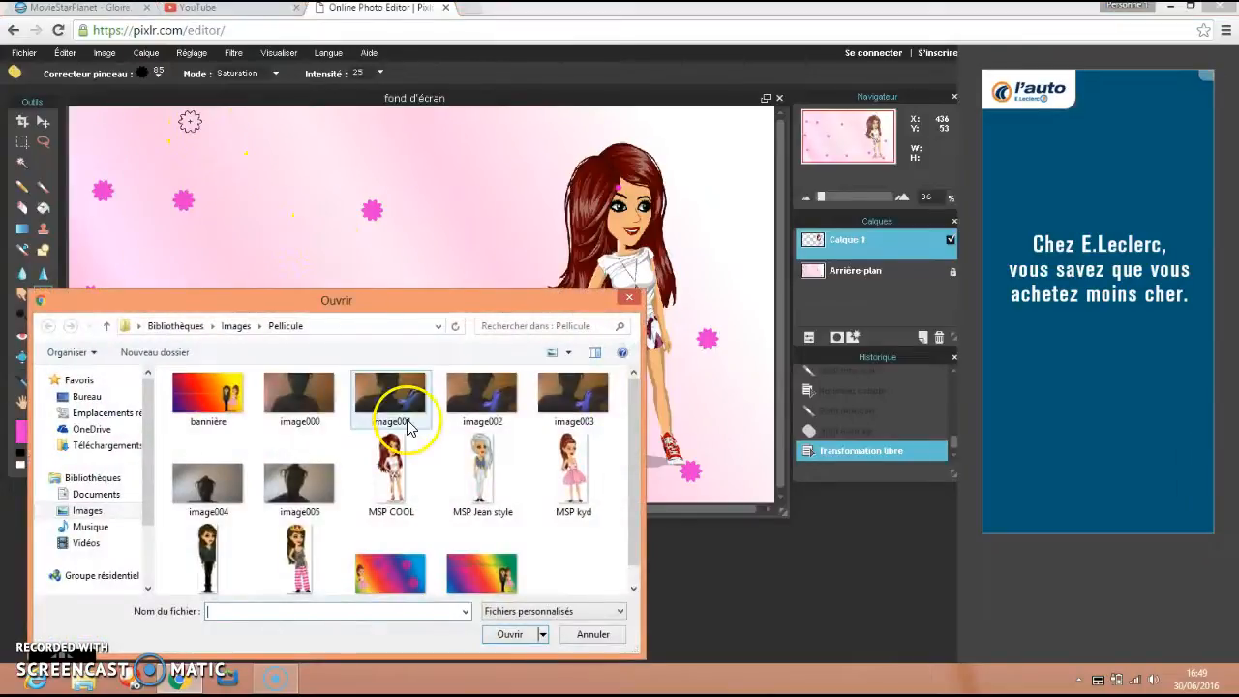
{"action": "left_click", "coordinate": [481, 498]}
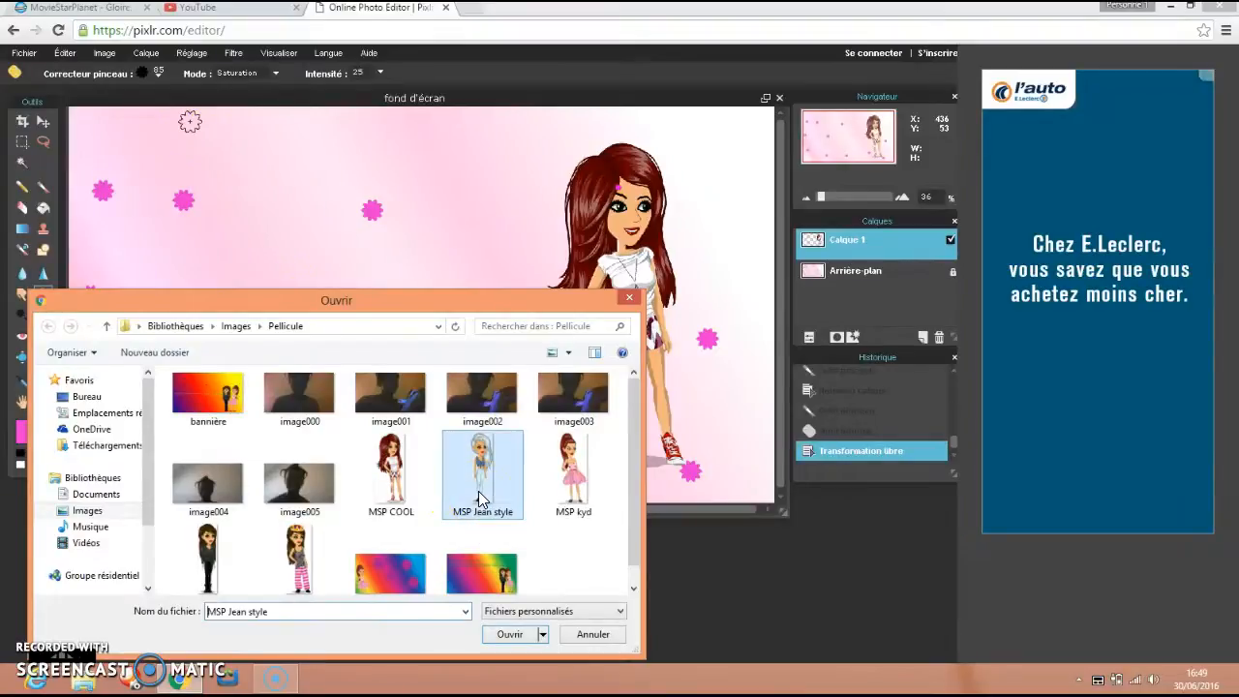
{"action": "left_click", "coordinate": [511, 634]}
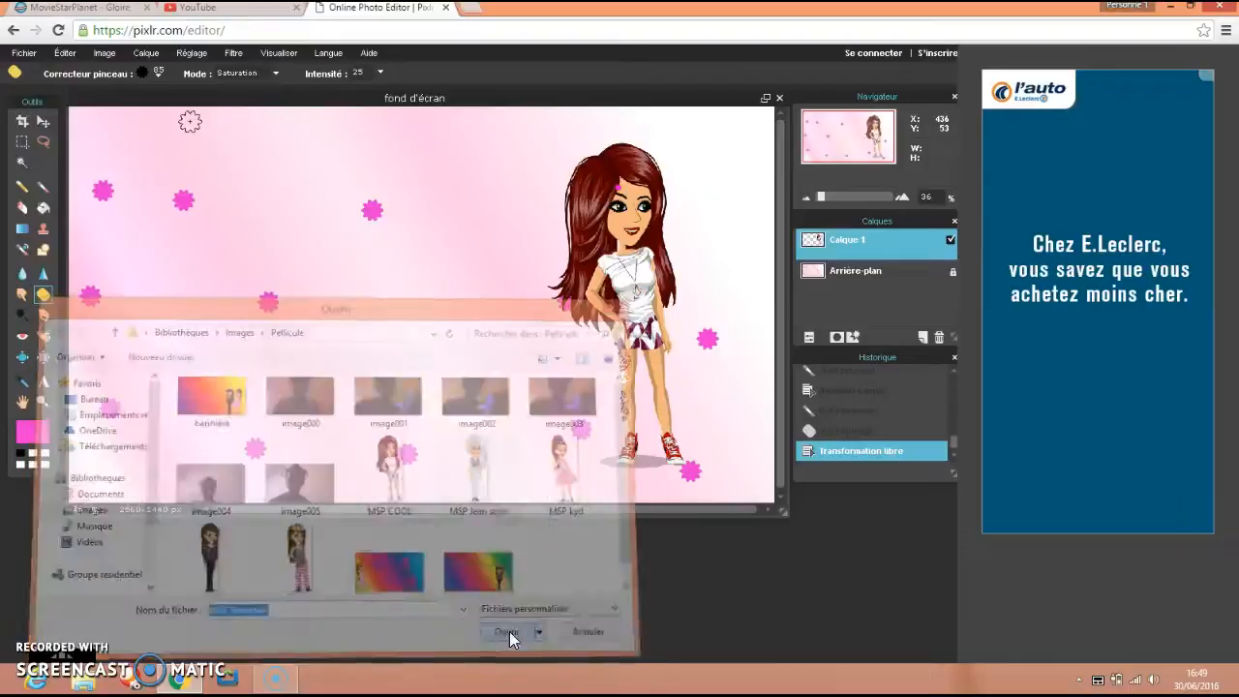
{"action": "left_click", "coordinate": [426, 201]}
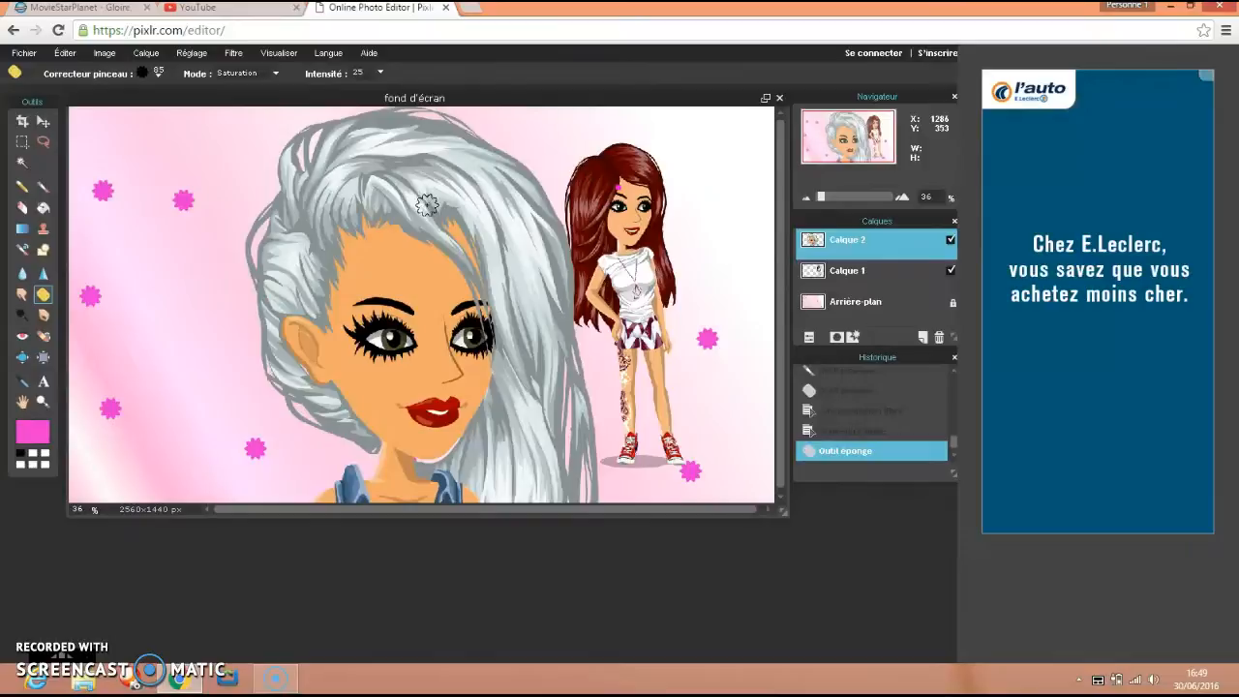
Free-transform the silver-haired character's layer, reducing its height and moving it up so that her torso shows on the canvas.
{"action": "left_click", "coordinate": [70, 55]}
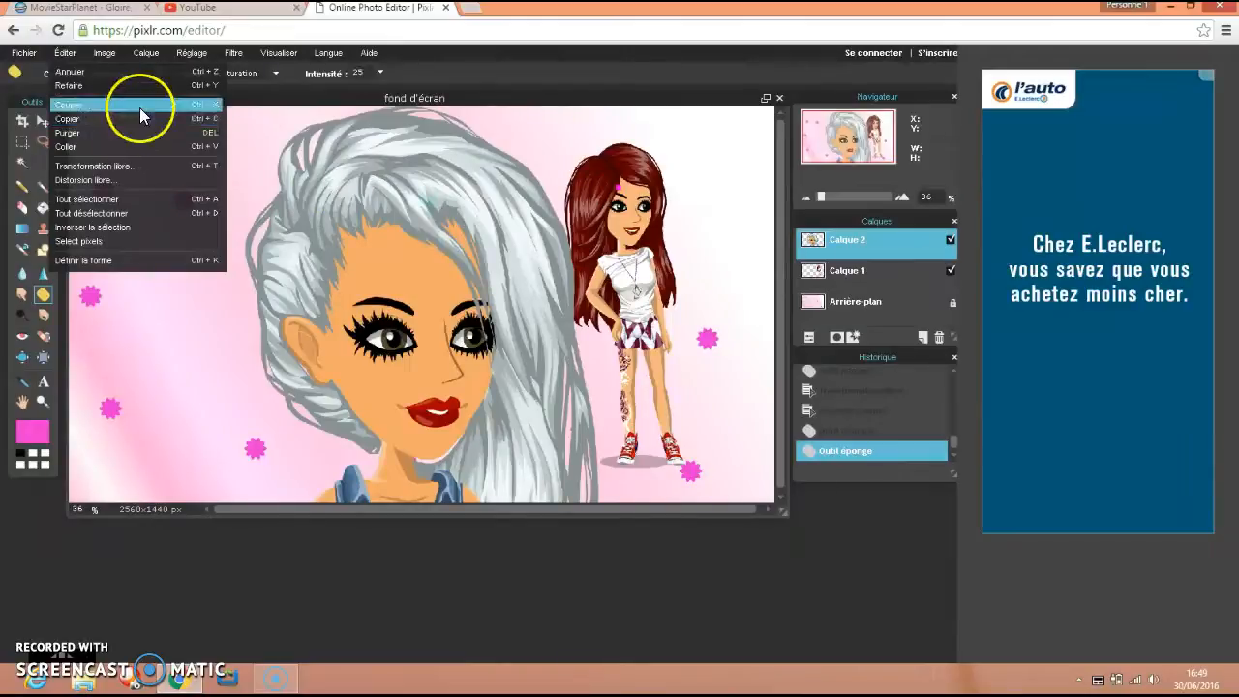
{"action": "left_click", "coordinate": [143, 169]}
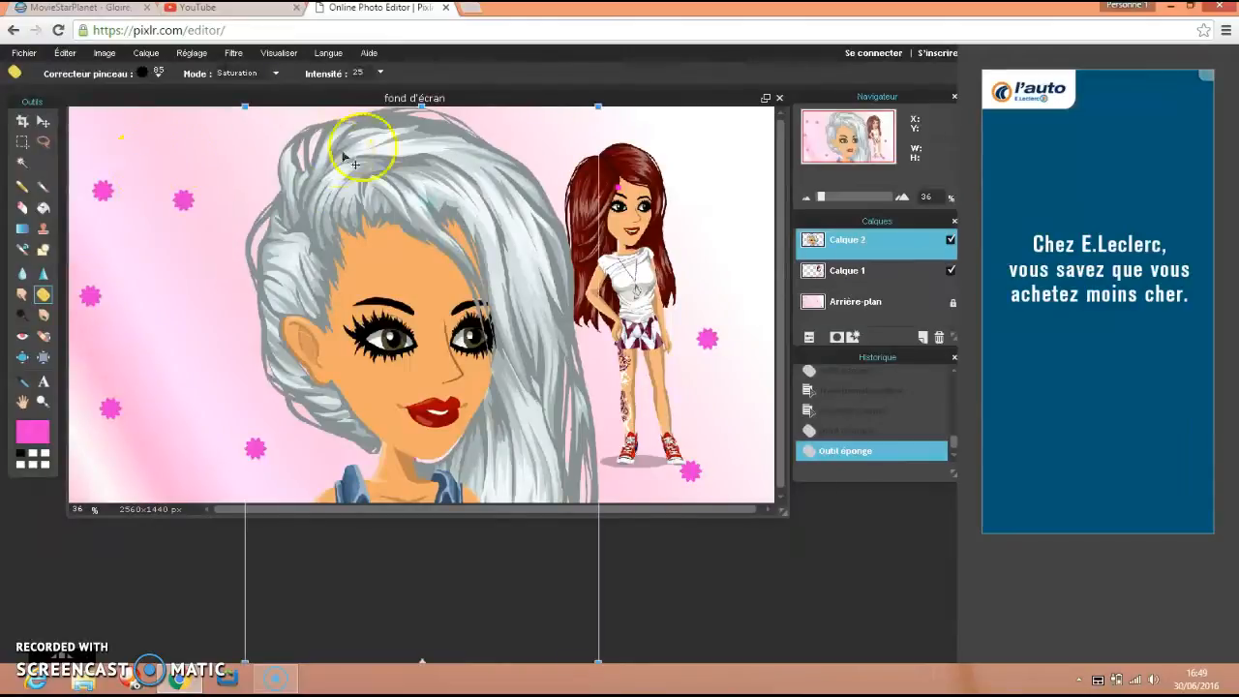
{"action": "left_click_drag", "start_coordinate": [420, 104], "coordinate": [422, 206]}
{"action": "left_click_drag", "start_coordinate": [426, 315], "coordinate": [418, 73]}
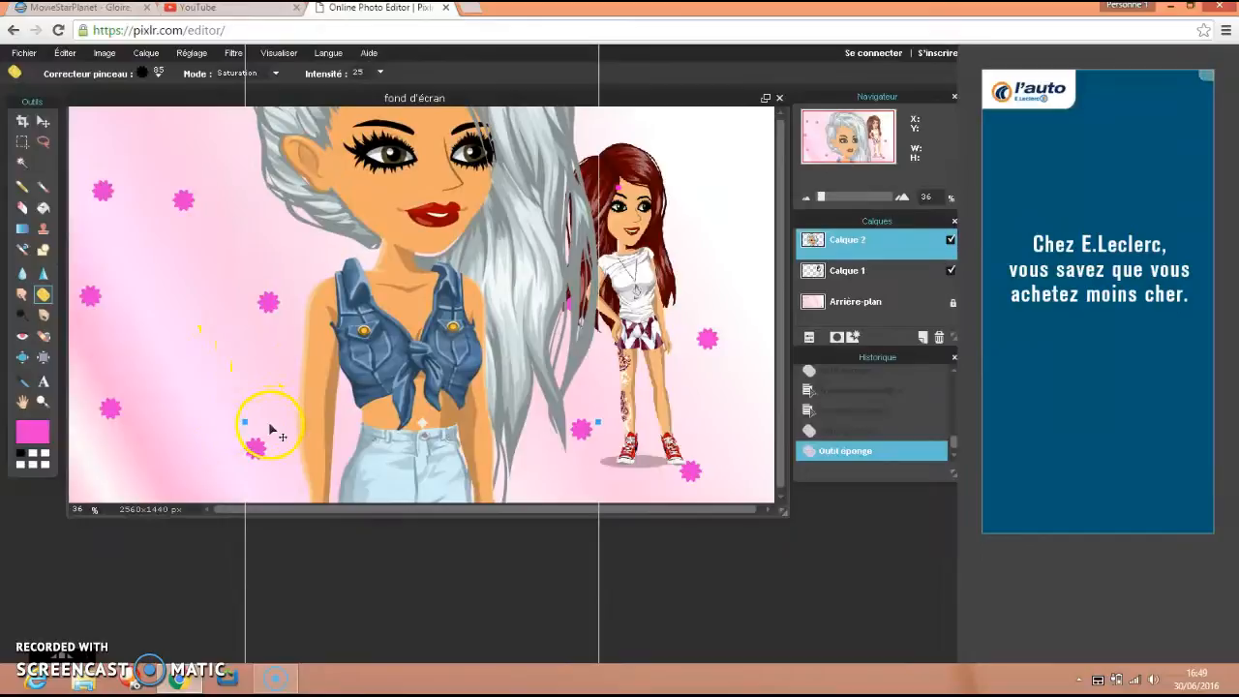
{"action": "key", "text": "ctrl+plus"}
{"action": "key", "text": "ctrl+plus"}
{"action": "key", "text": "ctrl+plus"}
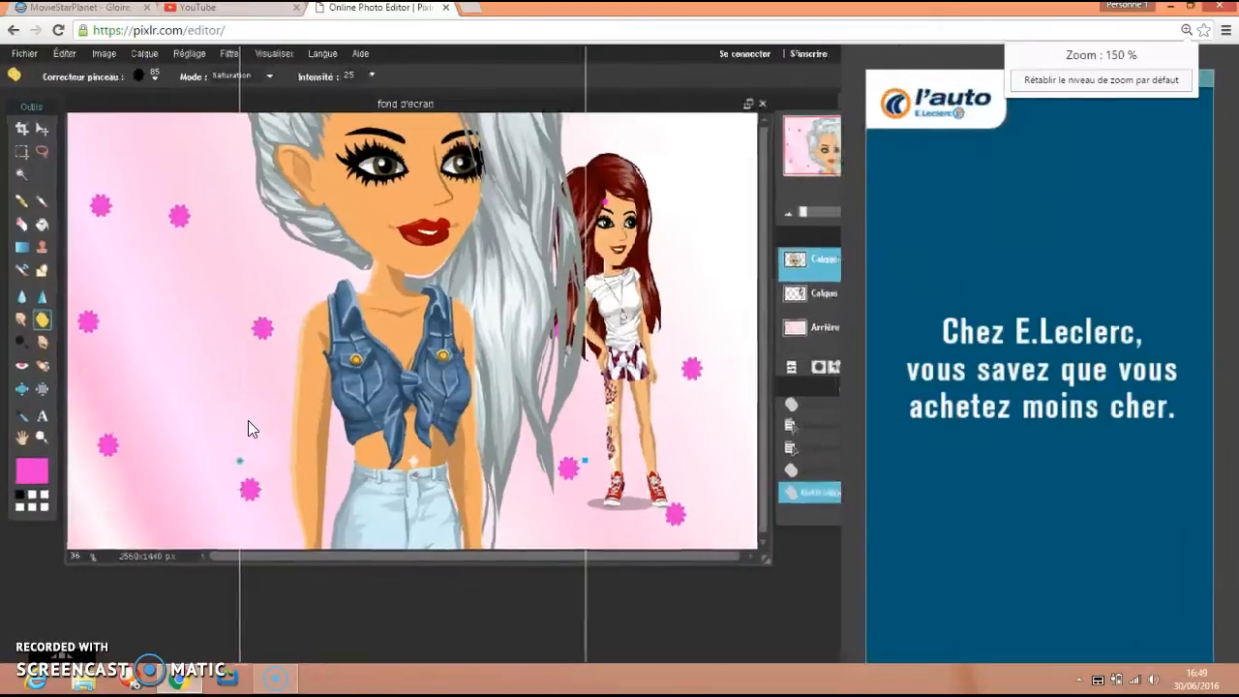
{"action": "left_click", "coordinate": [1184, 30]}
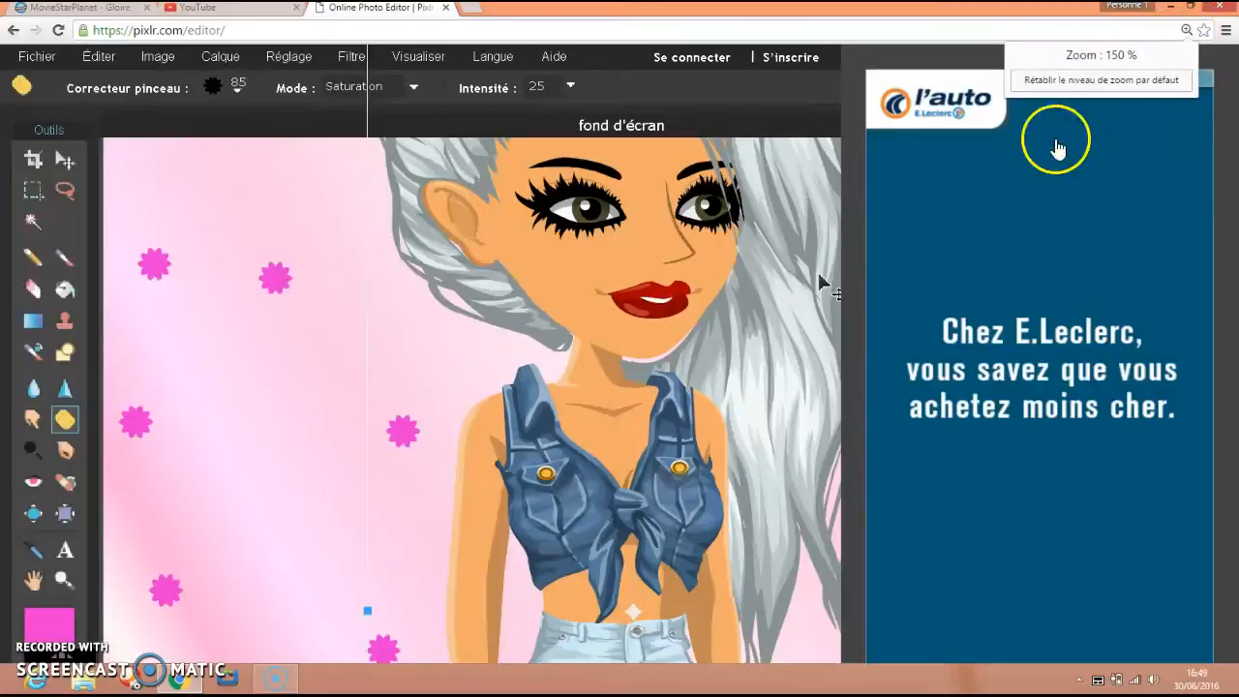
{"action": "left_click", "coordinate": [1099, 79]}
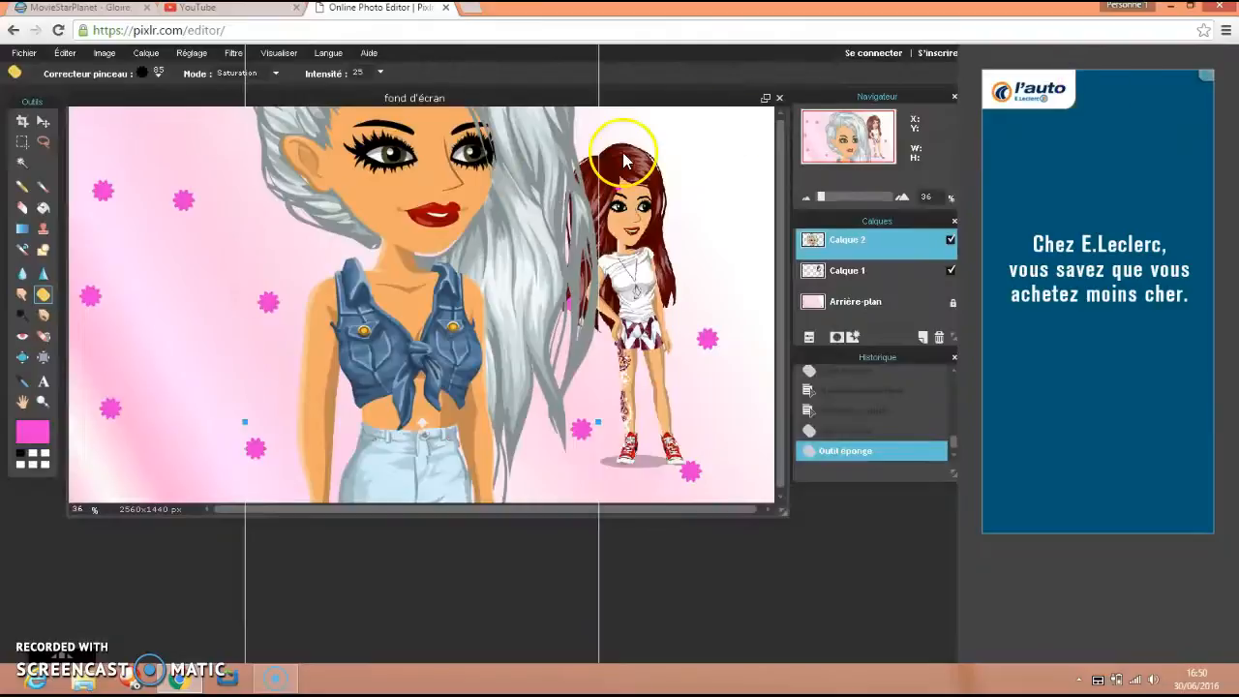
Shrink the silver-haired character's layer further in height and width, repositioning it to reach its upper, side and lower edges.
{"action": "left_click_drag", "start_coordinate": [368, 211], "coordinate": [351, 326]}
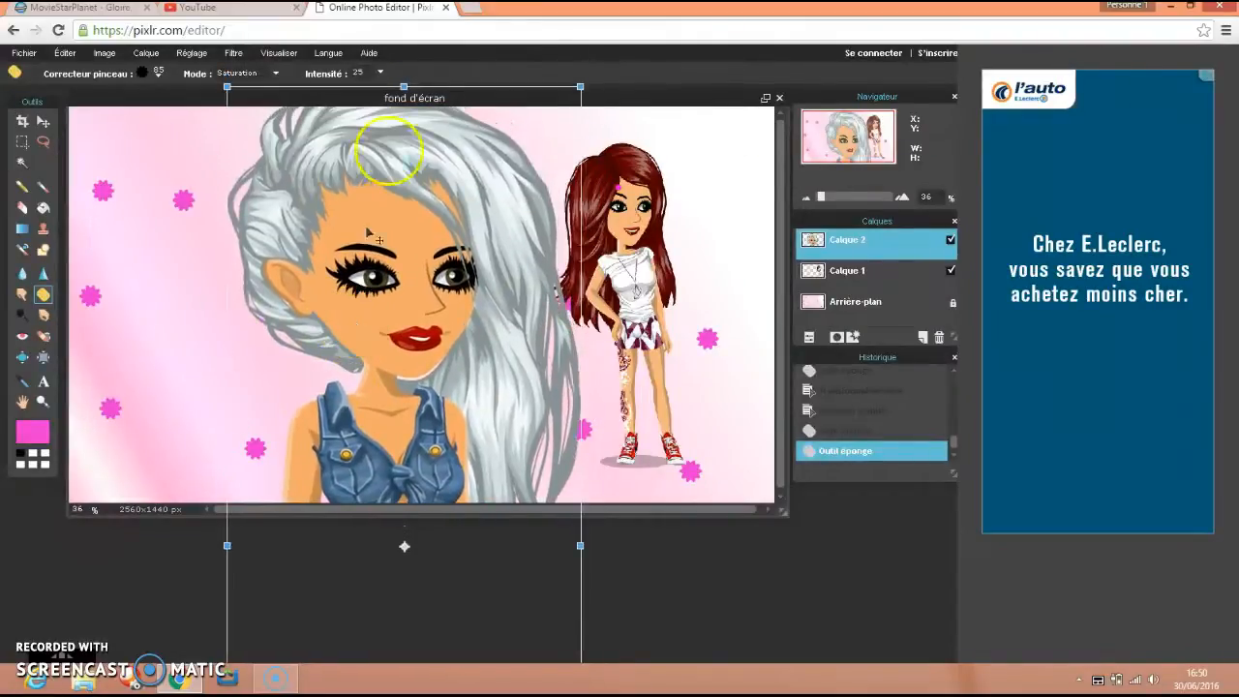
{"action": "left_click_drag", "start_coordinate": [404, 85], "coordinate": [404, 145]}
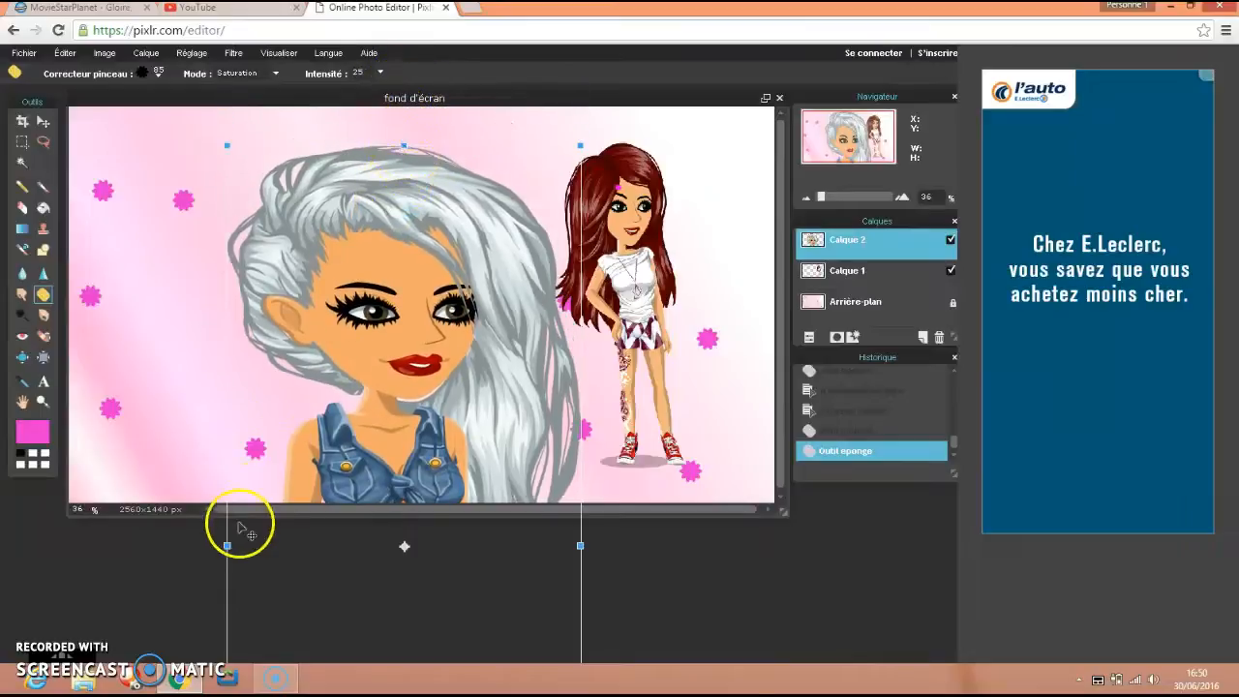
{"action": "left_click_drag", "start_coordinate": [227, 545], "coordinate": [265, 546]}
{"action": "left_click_drag", "start_coordinate": [346, 491], "coordinate": [417, 121]}
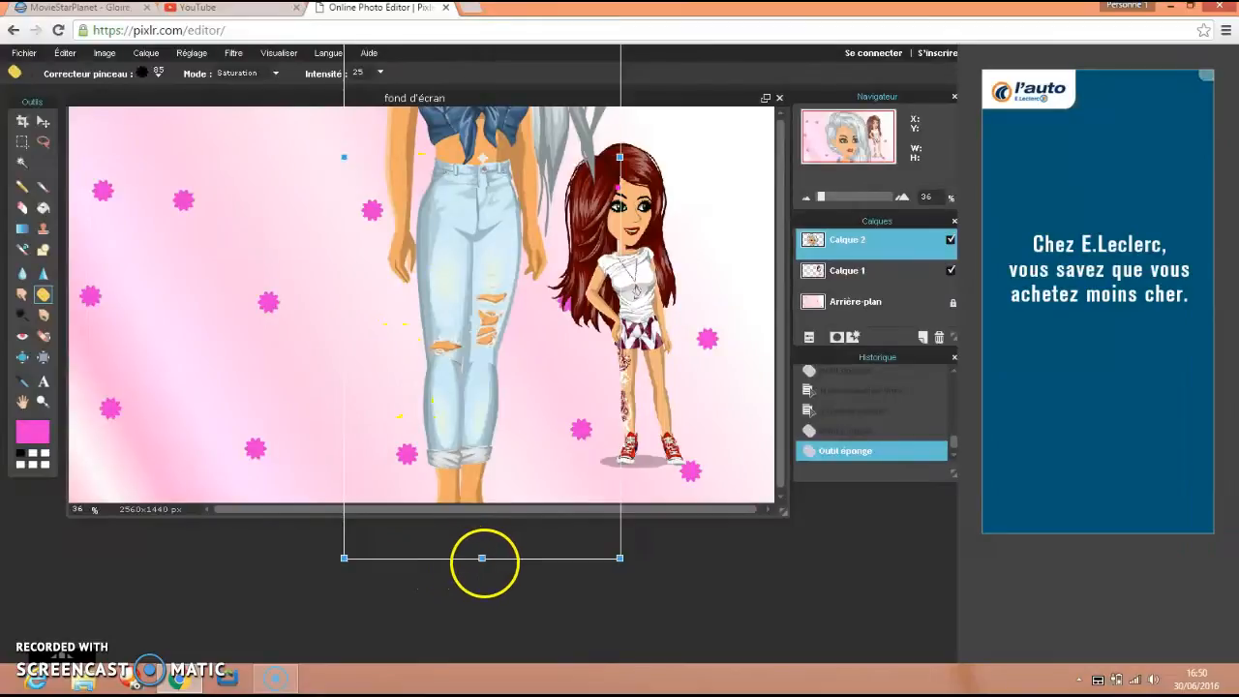
{"action": "left_click_drag", "start_coordinate": [482, 557], "coordinate": [479, 495]}
{"action": "left_click_drag", "start_coordinate": [477, 331], "coordinate": [401, 520]}
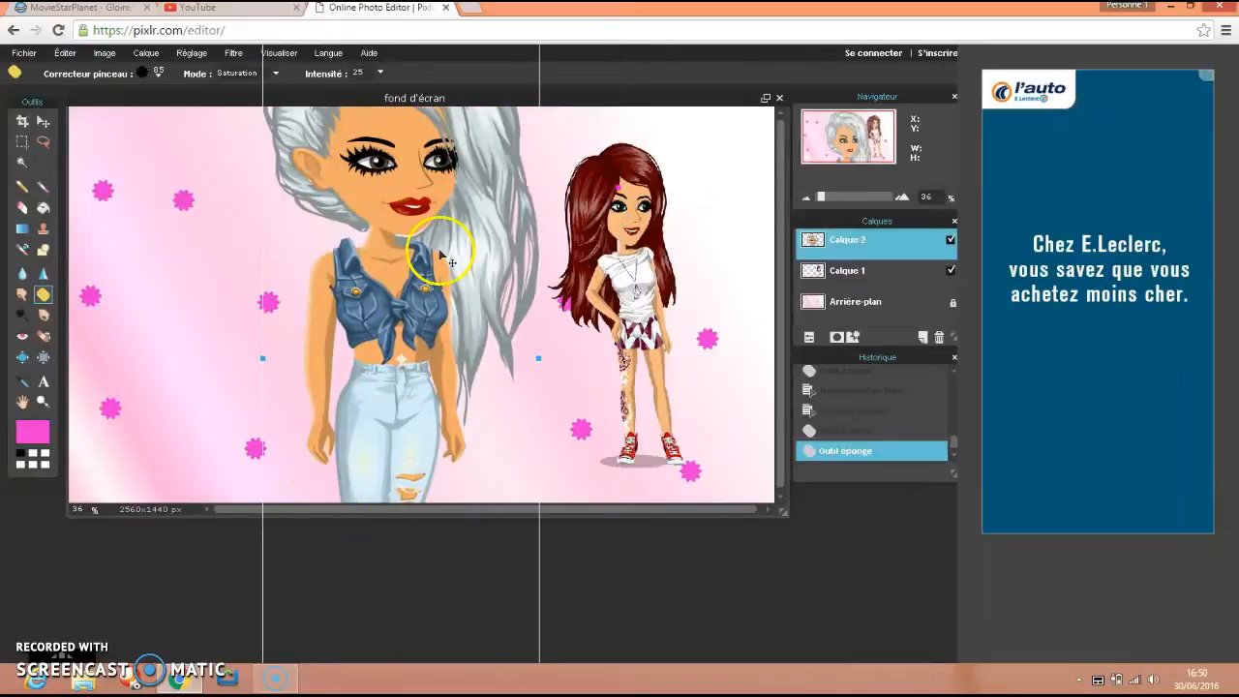
Scale the silver-haired character down further and reposition her until her figure fits on the canvas from hair to shoes.
{"action": "left_click_drag", "start_coordinate": [456, 262], "coordinate": [490, 338]}
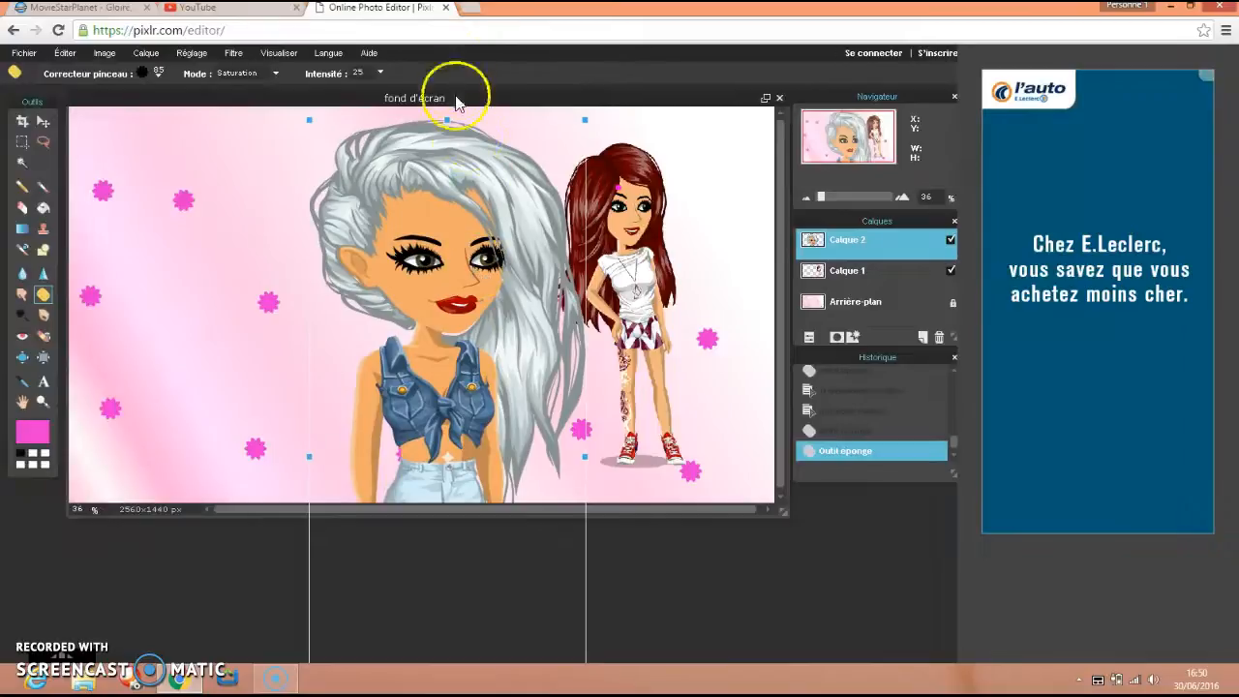
{"action": "left_click_drag", "start_coordinate": [448, 120], "coordinate": [450, 164]}
{"action": "left_click_drag", "start_coordinate": [308, 455], "coordinate": [335, 455]}
{"action": "left_click_drag", "start_coordinate": [502, 441], "coordinate": [475, 158]}
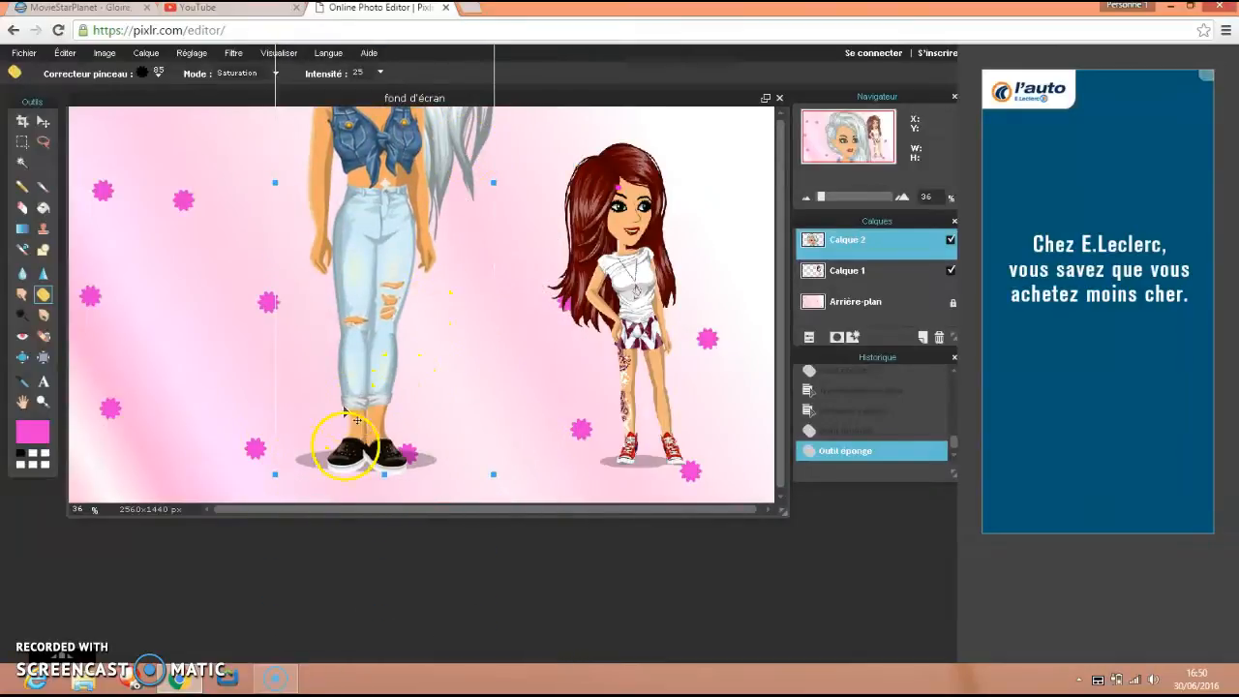
{"action": "left_click_drag", "start_coordinate": [385, 475], "coordinate": [380, 387]}
{"action": "left_click_drag", "start_coordinate": [384, 305], "coordinate": [490, 340]}
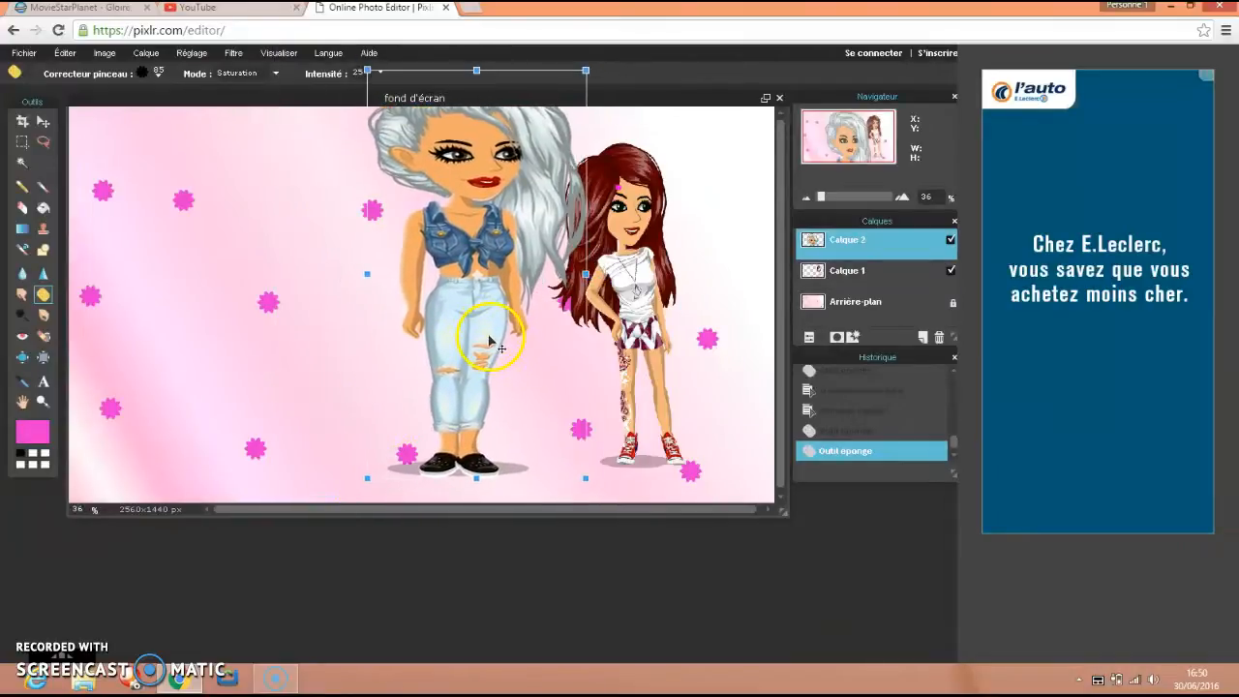
{"action": "left_click_drag", "start_coordinate": [476, 70], "coordinate": [478, 149]}
{"action": "left_click_drag", "start_coordinate": [461, 261], "coordinate": [468, 296]}
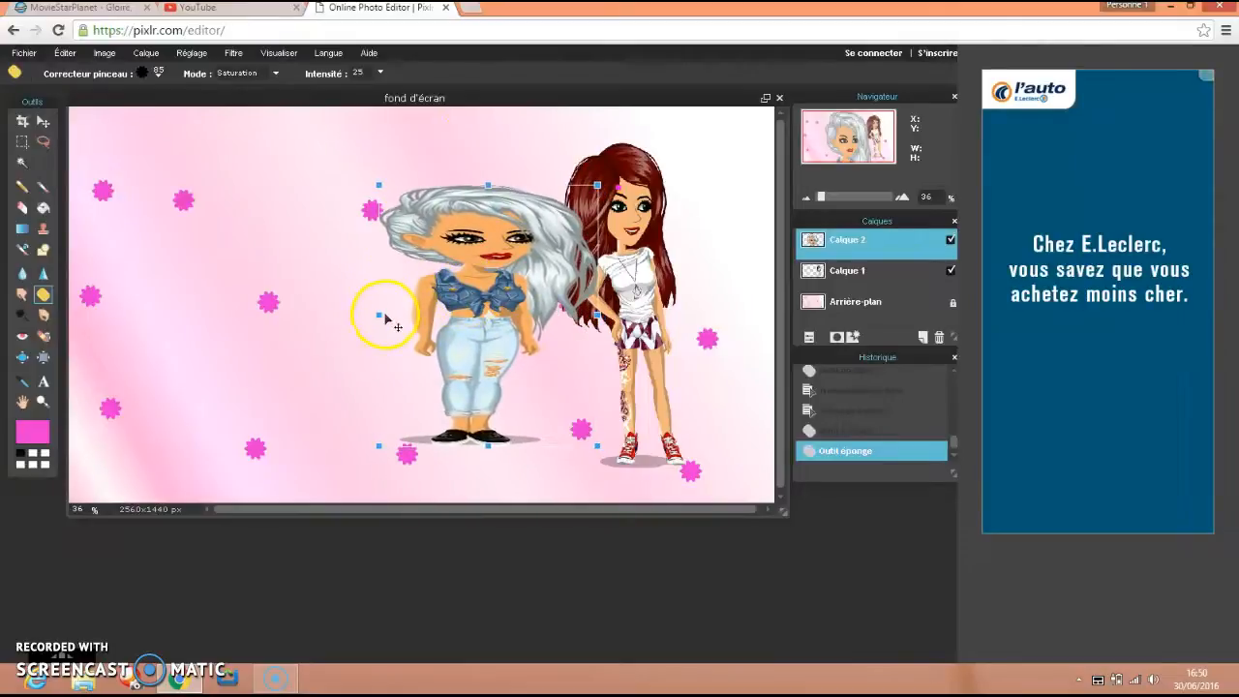
Narrow the silver-haired character to natural proportions and stretch her slightly taller to nearly match the red-haired character's height.
{"action": "left_click_drag", "start_coordinate": [379, 313], "coordinate": [529, 353]}
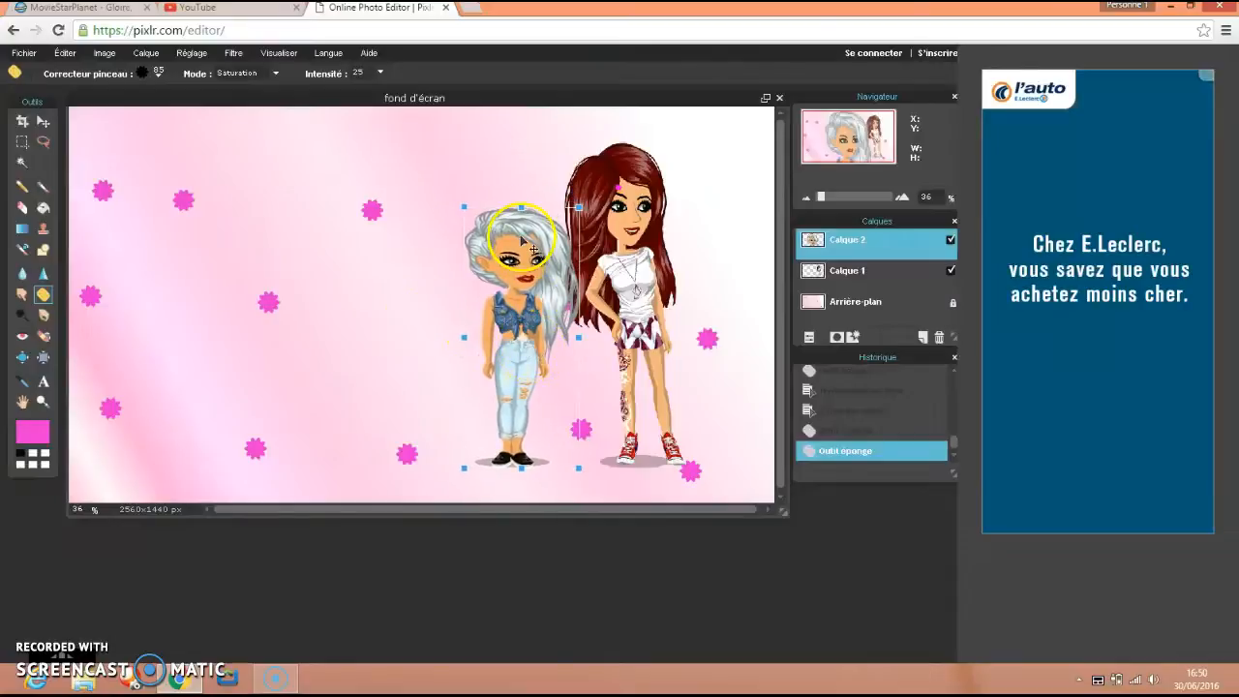
{"action": "left_click_drag", "start_coordinate": [521, 201], "coordinate": [519, 180]}
{"action": "left_click_drag", "start_coordinate": [545, 281], "coordinate": [549, 252]}
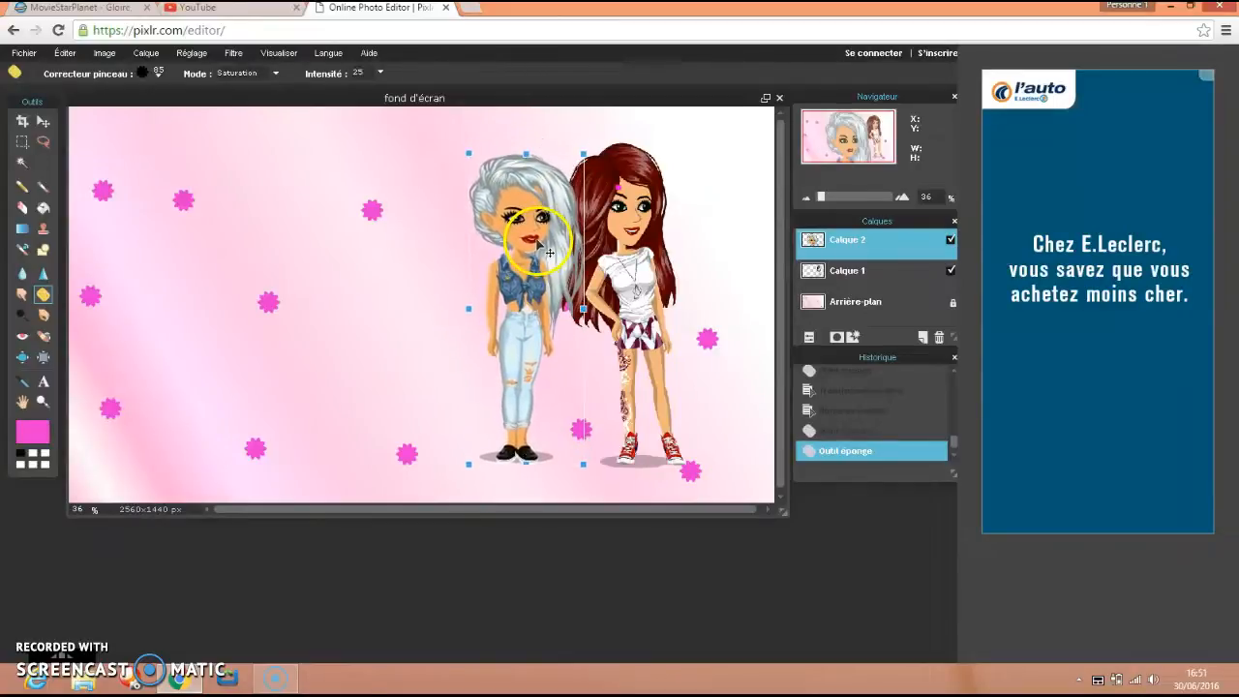
{"action": "left_click_drag", "start_coordinate": [582, 308], "coordinate": [585, 309]}
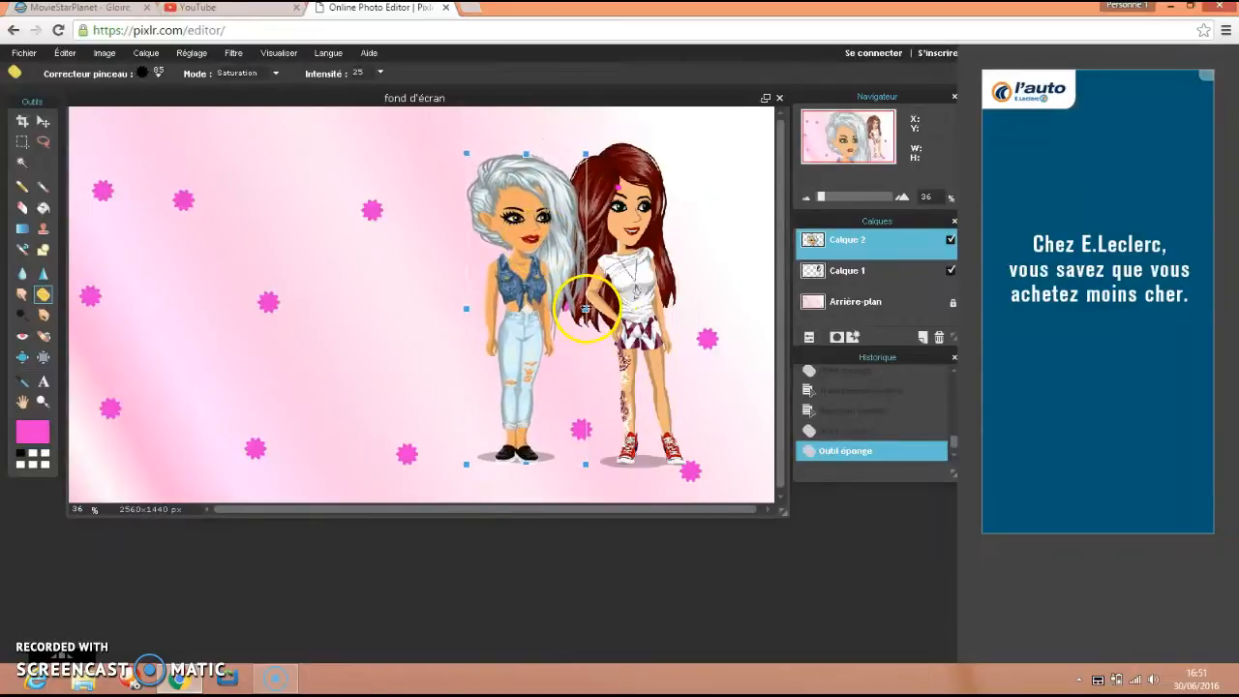
Move the silver-haired character against the red-haired one so their hair overlaps, and apply the free transform.
{"action": "left_click_drag", "start_coordinate": [509, 333], "coordinate": [529, 335]}
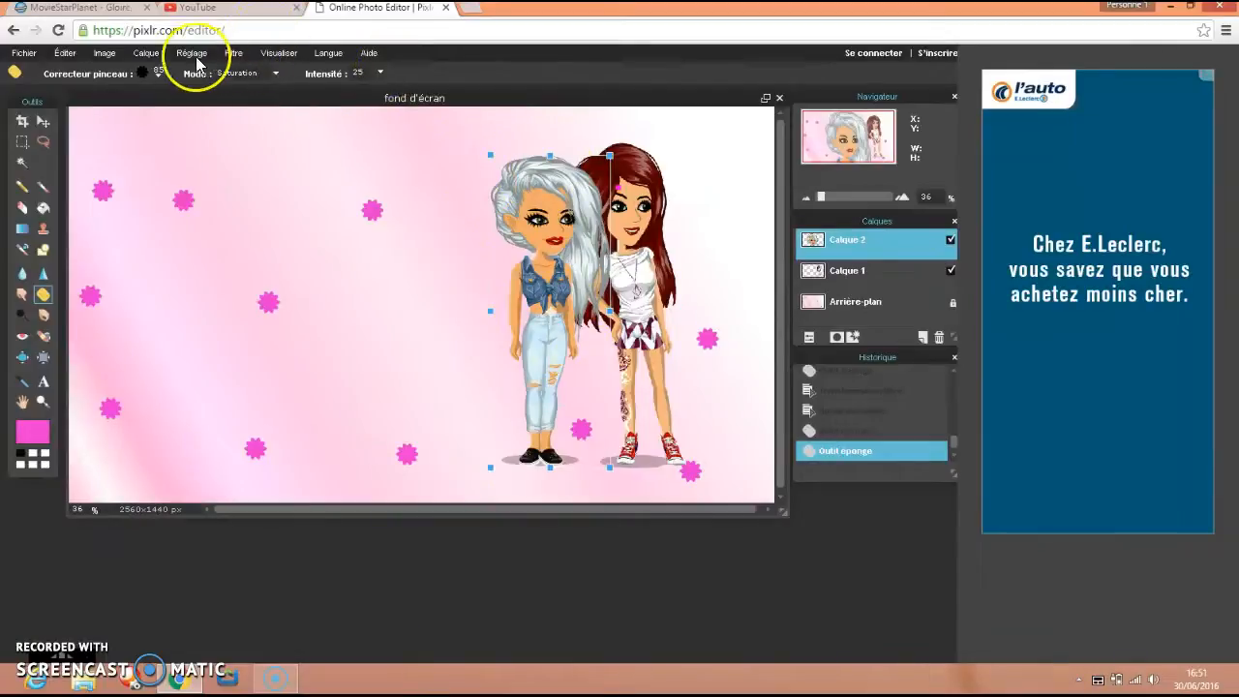
{"action": "left_click", "coordinate": [157, 56]}
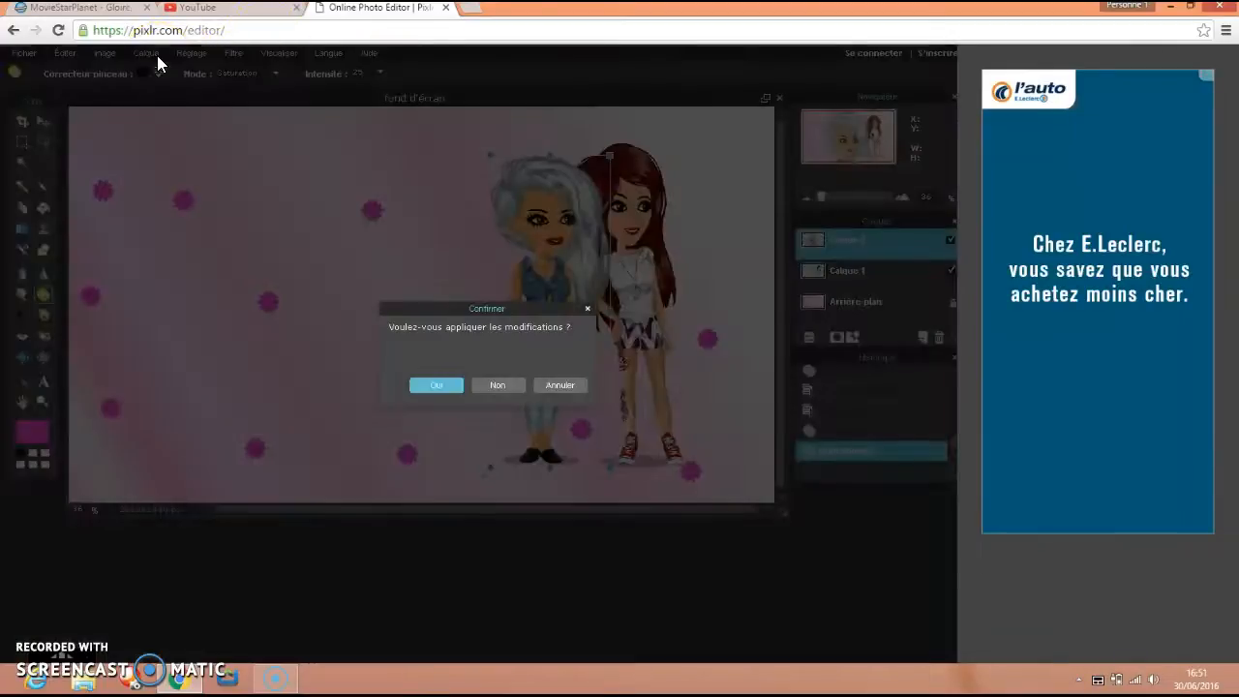
{"action": "left_click", "coordinate": [437, 388]}
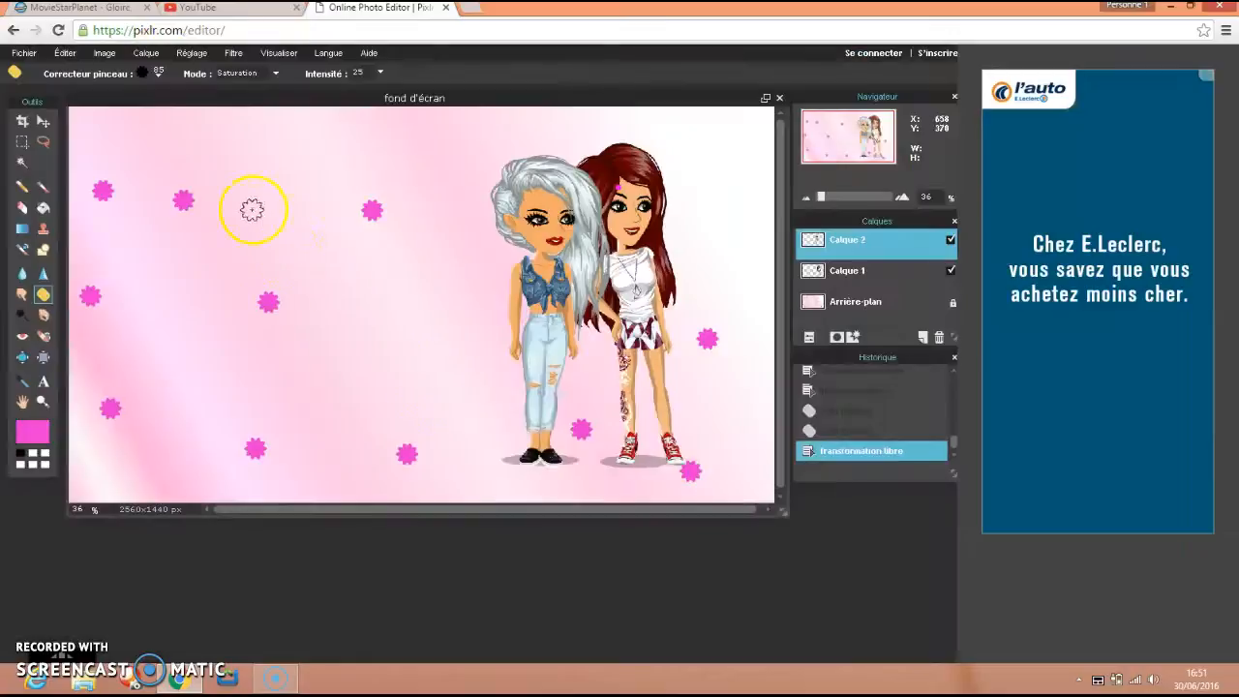
Add the MSP kyd image to the wallpaper as another layer.
{"action": "left_click", "coordinate": [149, 54]}
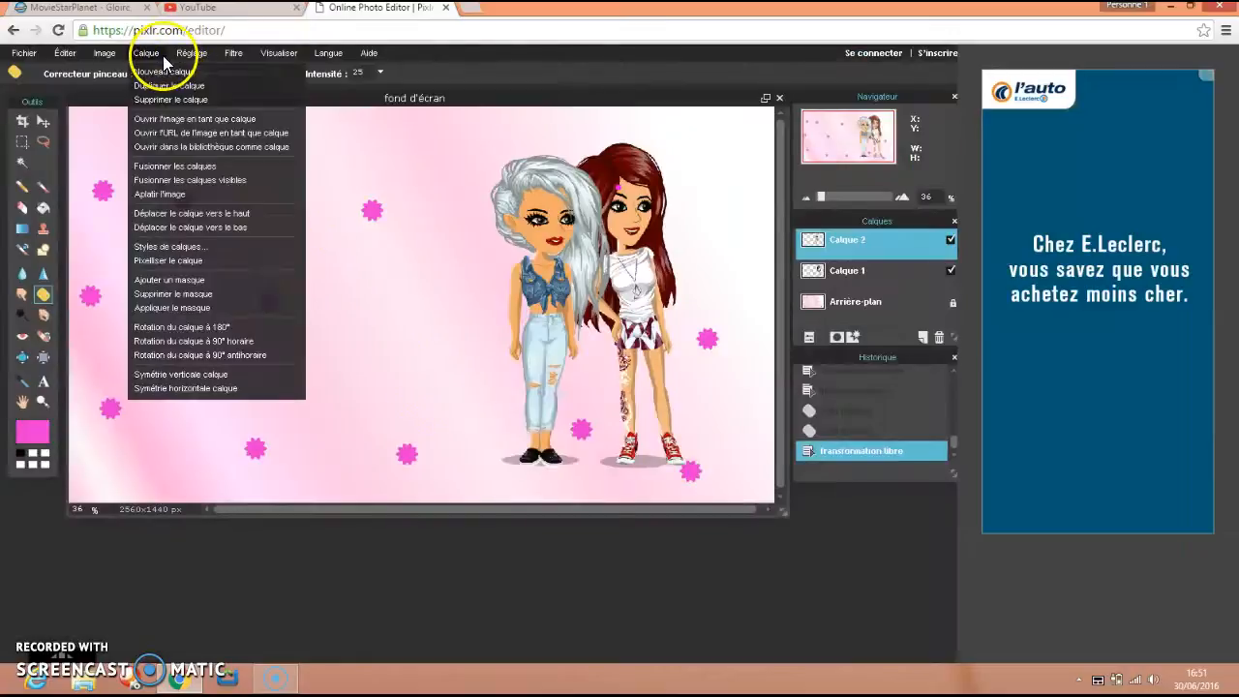
{"action": "left_click", "coordinate": [214, 123]}
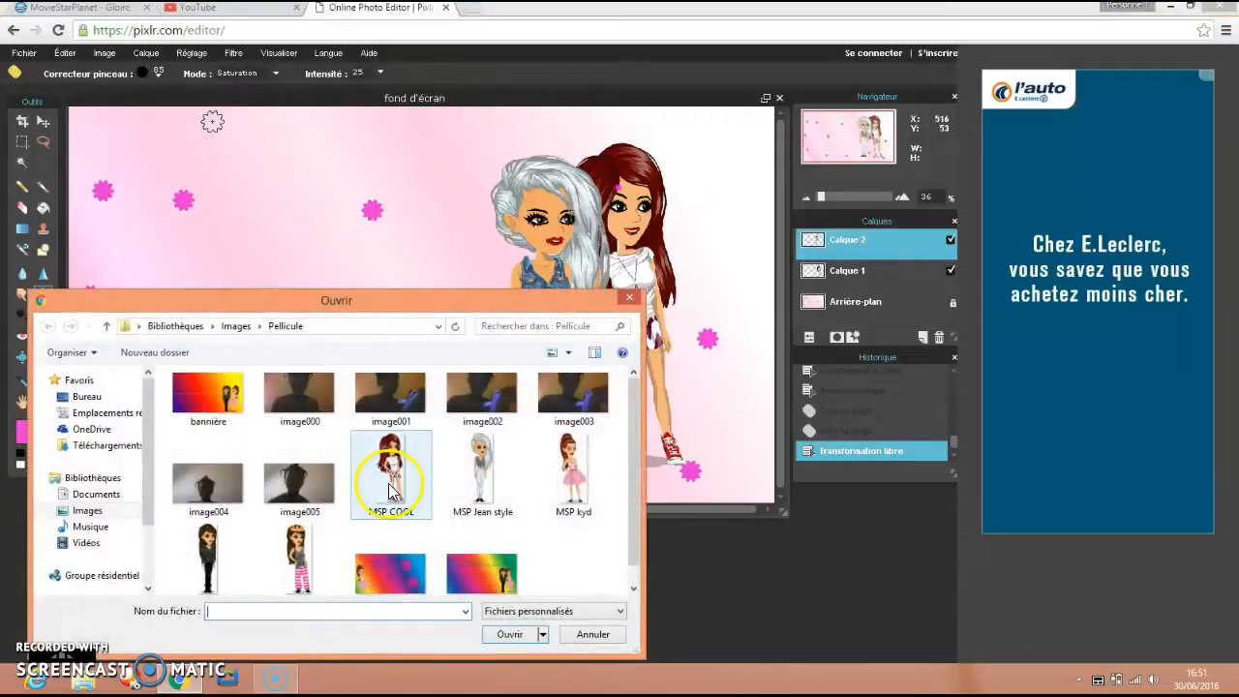
{"action": "left_click", "coordinate": [568, 494]}
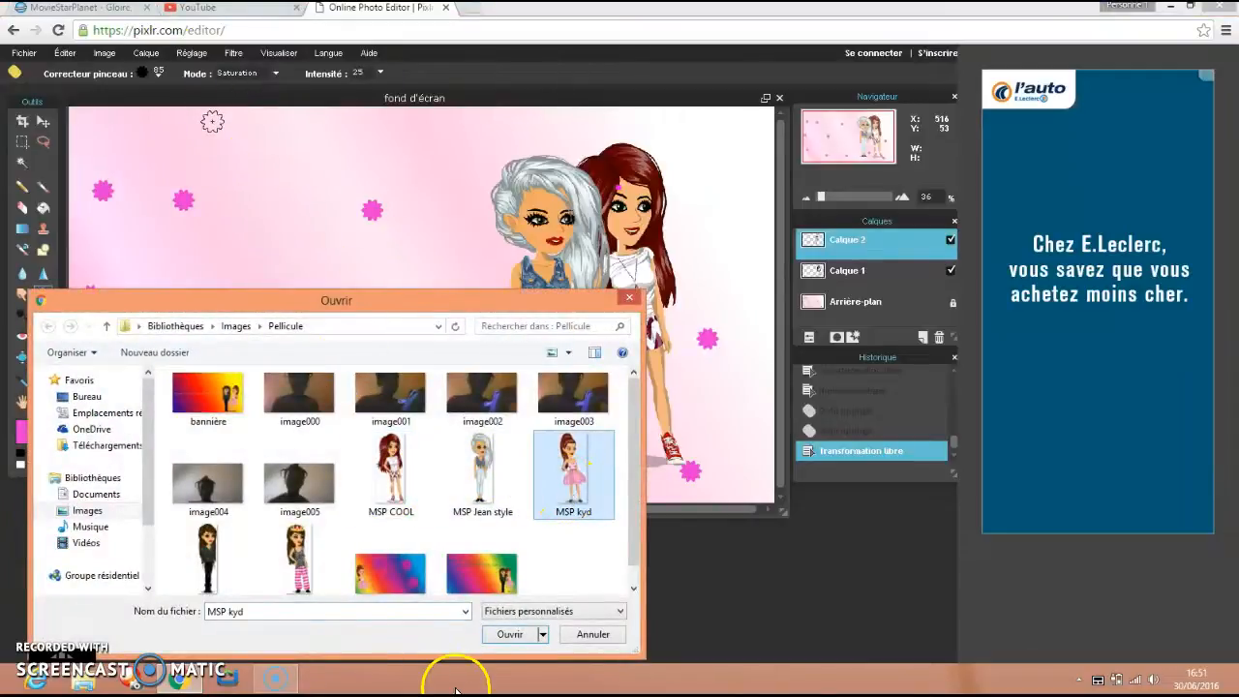
{"action": "left_click", "coordinate": [495, 642]}
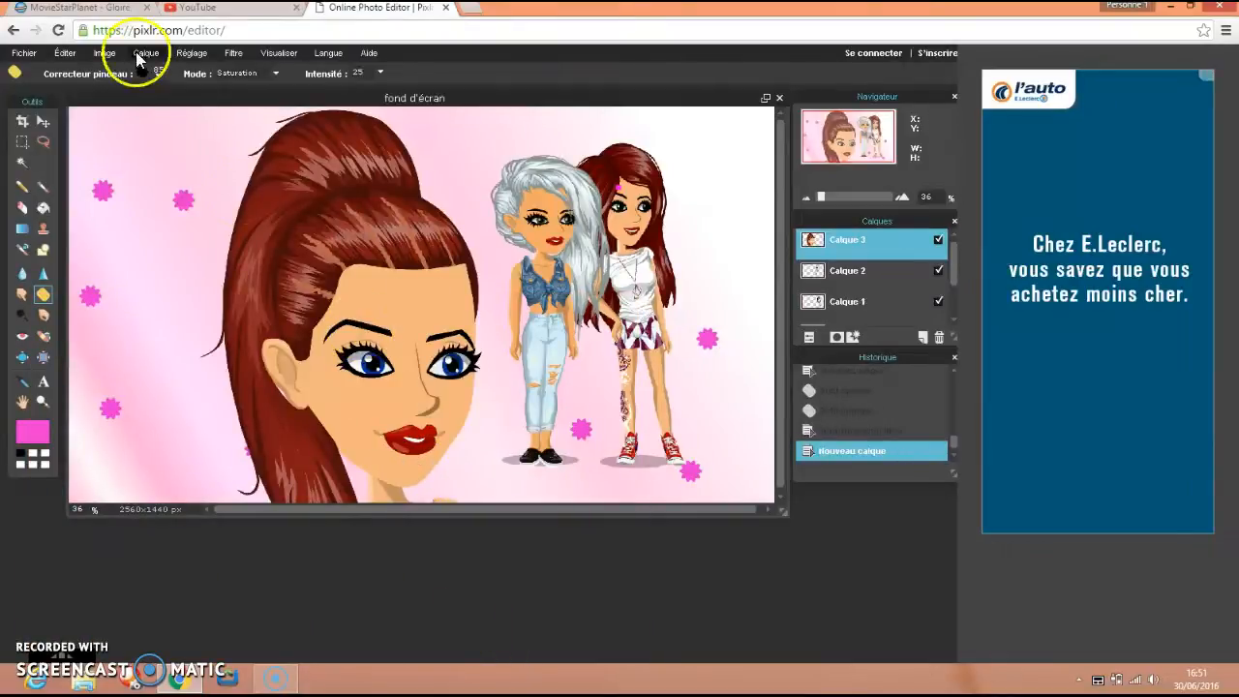
Free-transform the ponytailed character's layer, reducing its height from the upper edge and shifting it up between the two reductions.
{"action": "left_click", "coordinate": [70, 53]}
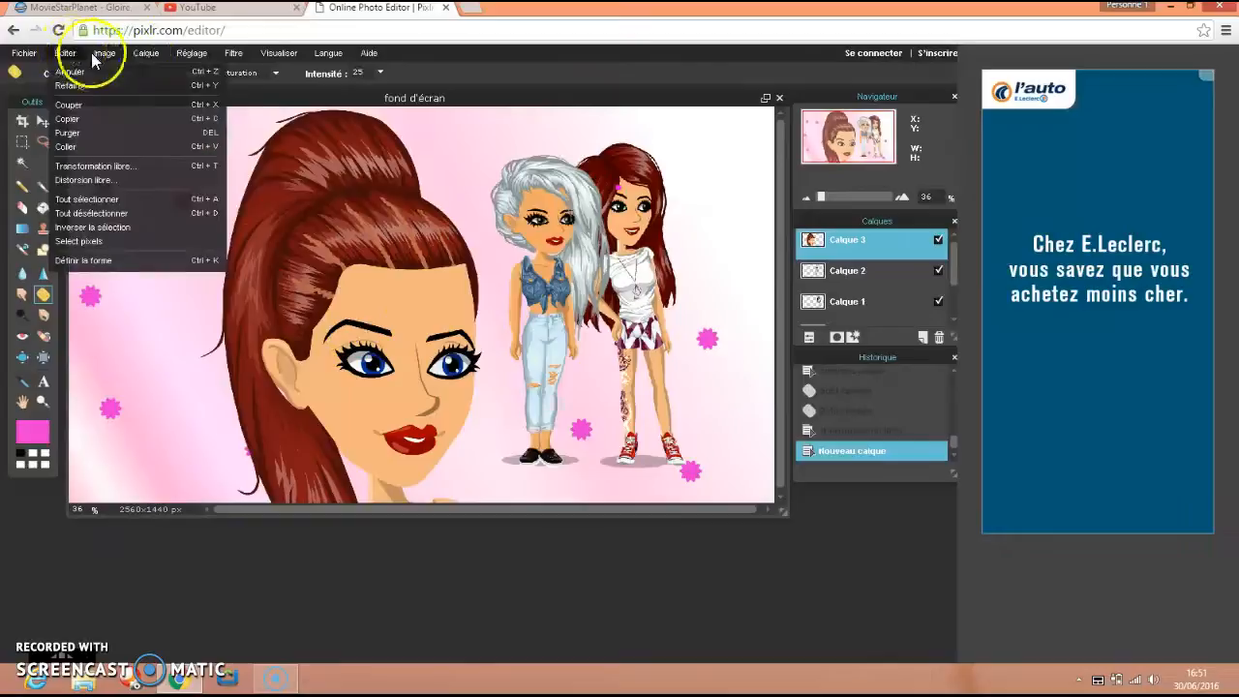
{"action": "left_click", "coordinate": [100, 166]}
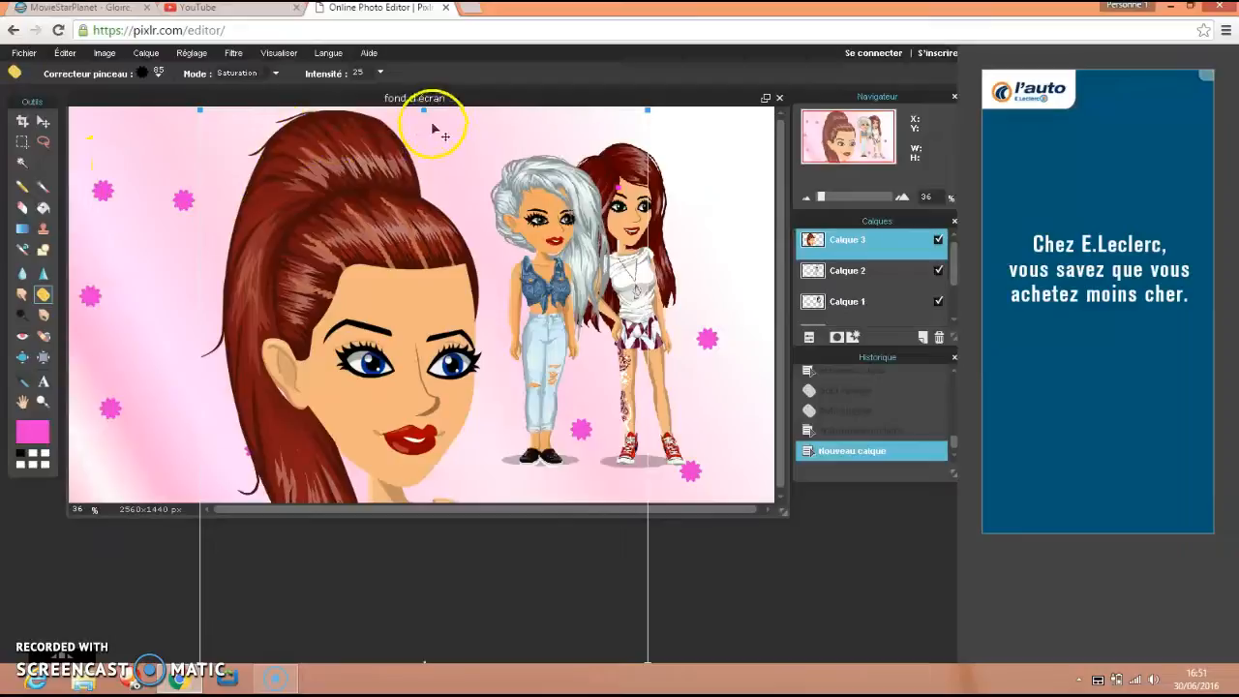
{"action": "left_click_drag", "start_coordinate": [424, 108], "coordinate": [423, 292]}
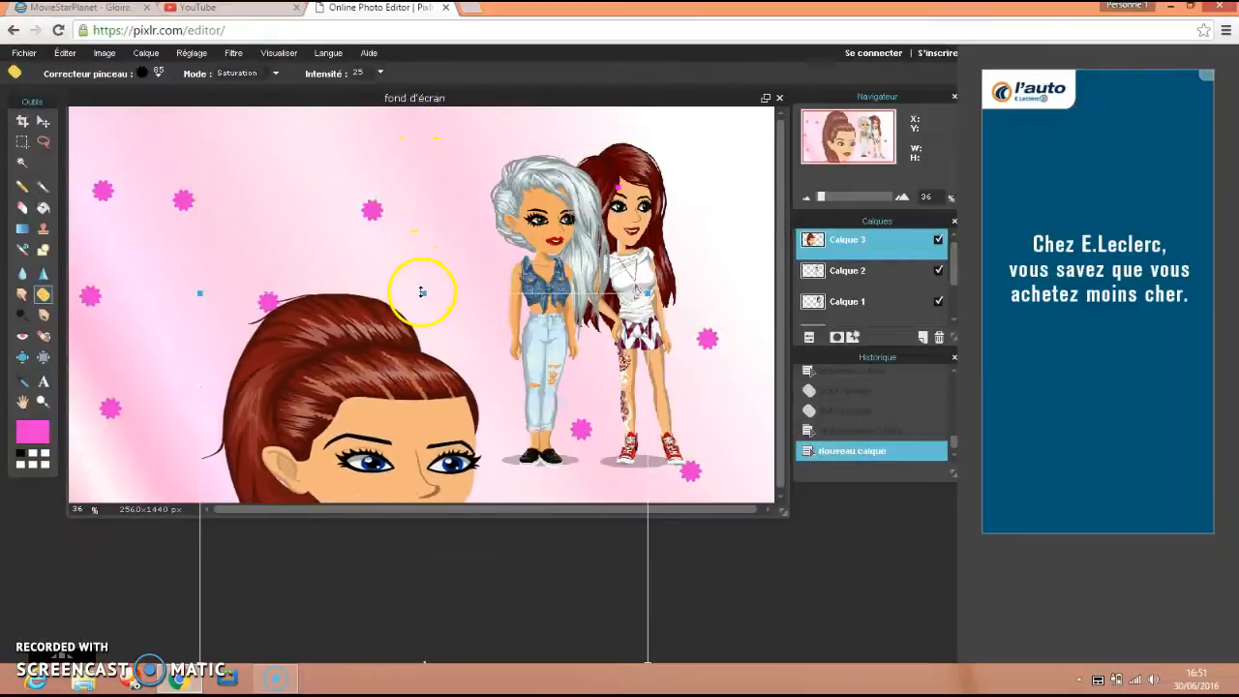
{"action": "left_click_drag", "start_coordinate": [404, 339], "coordinate": [388, 235]}
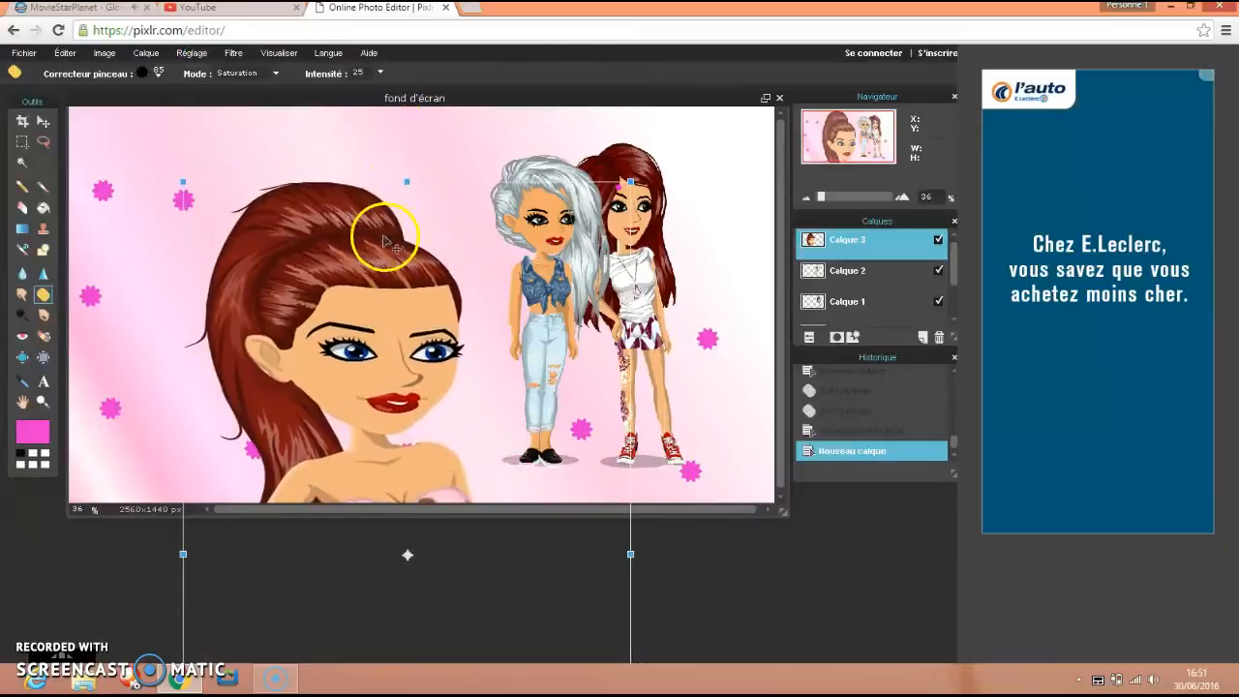
{"action": "left_click_drag", "start_coordinate": [407, 179], "coordinate": [406, 344]}
{"action": "scroll", "coordinate": [378, 416], "scroll_direction": "up", "scroll_amount": 6}
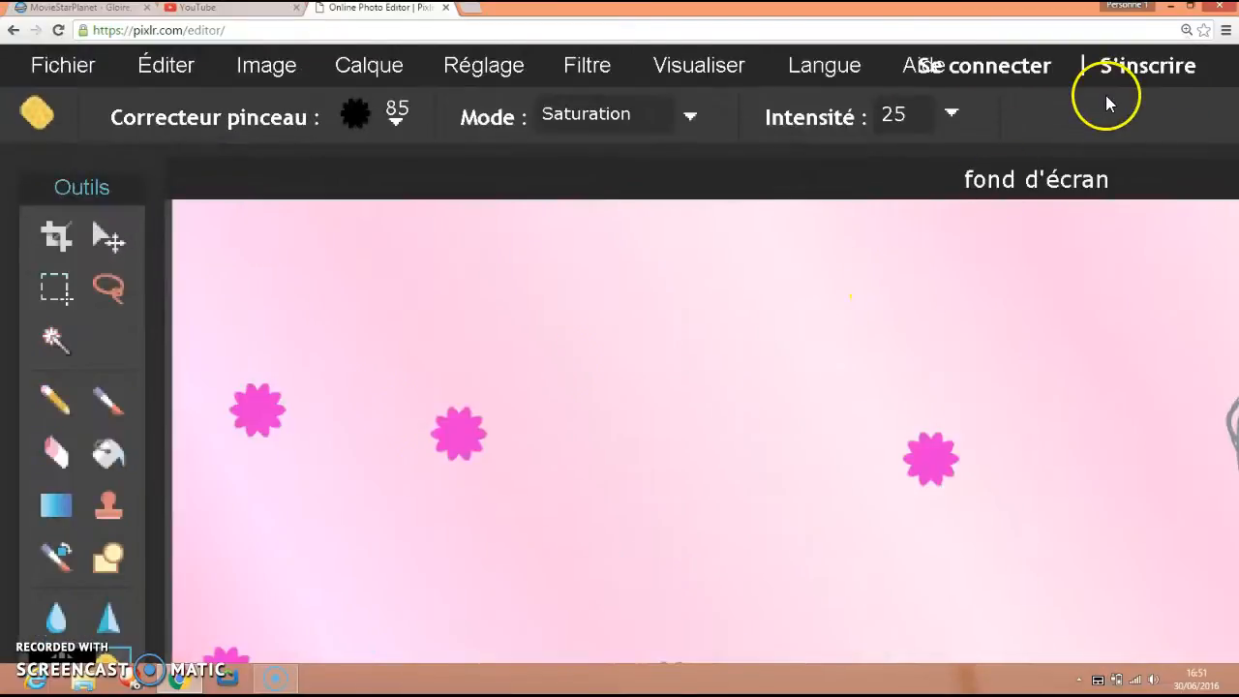
{"action": "left_click", "coordinate": [1188, 33]}
{"action": "left_click", "coordinate": [1188, 33]}
{"action": "left_click", "coordinate": [1188, 33]}
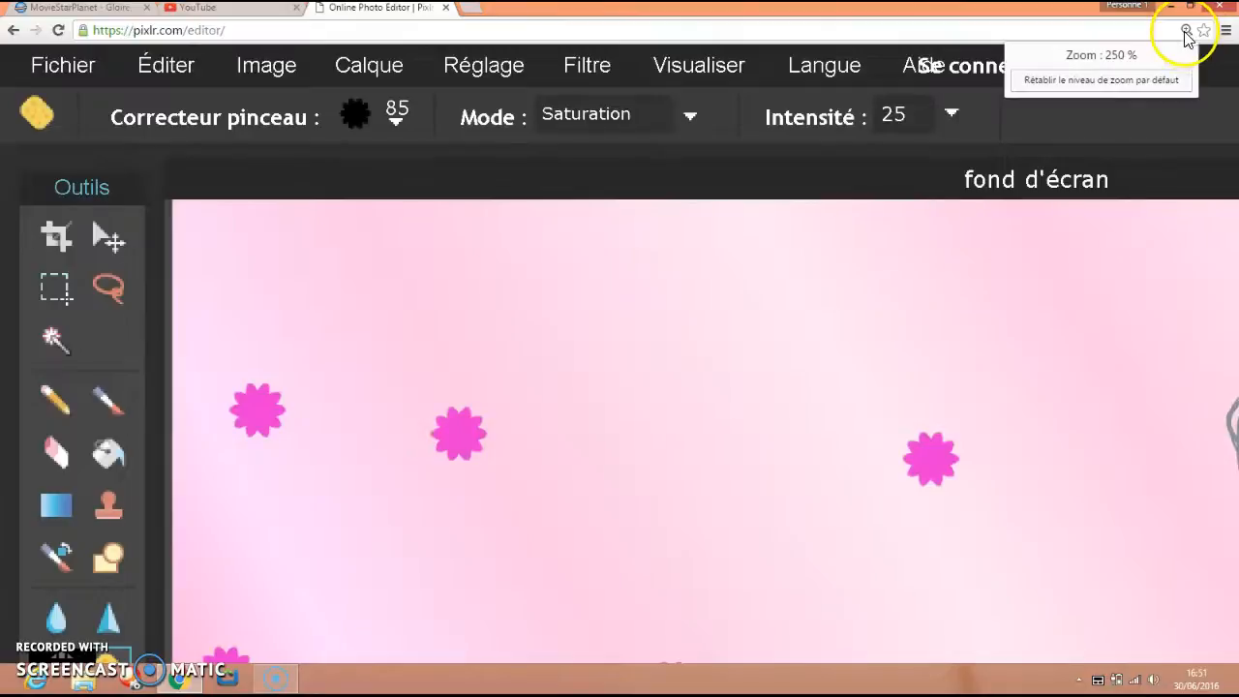
{"action": "left_click", "coordinate": [1083, 86]}
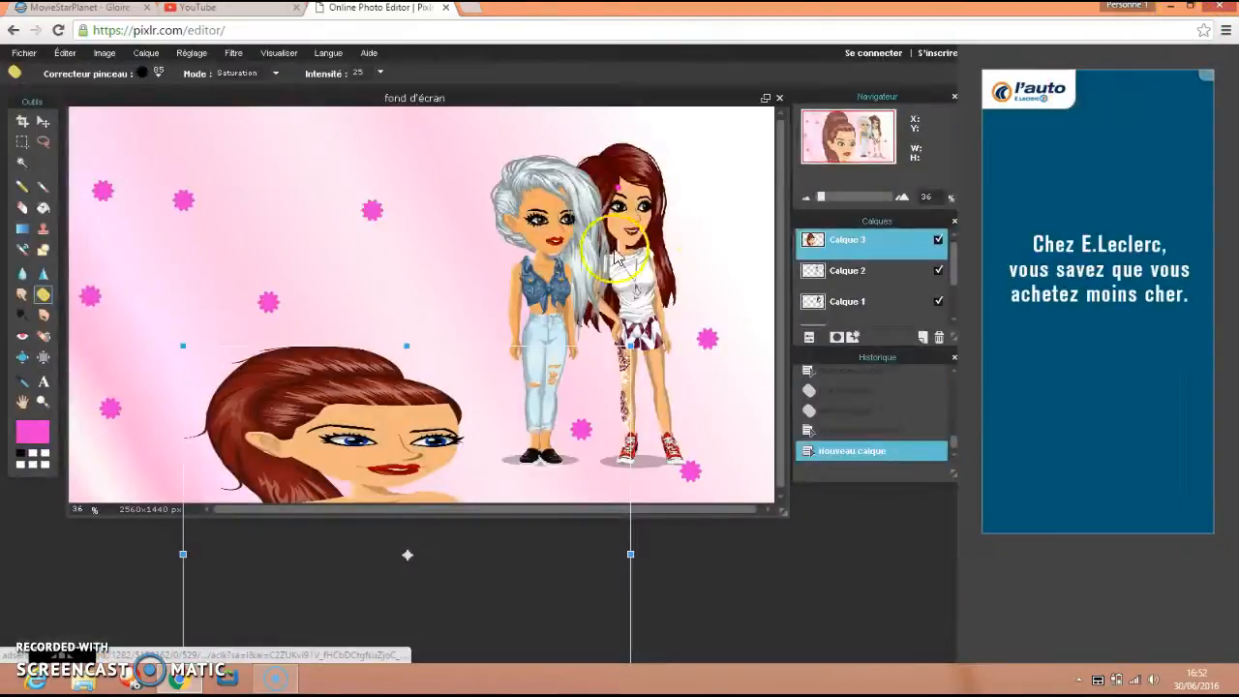
Shorten the ponytailed character from the feet upward and move her back down so that her whole head shows on the canvas.
{"action": "left_click_drag", "start_coordinate": [397, 431], "coordinate": [448, 129]}
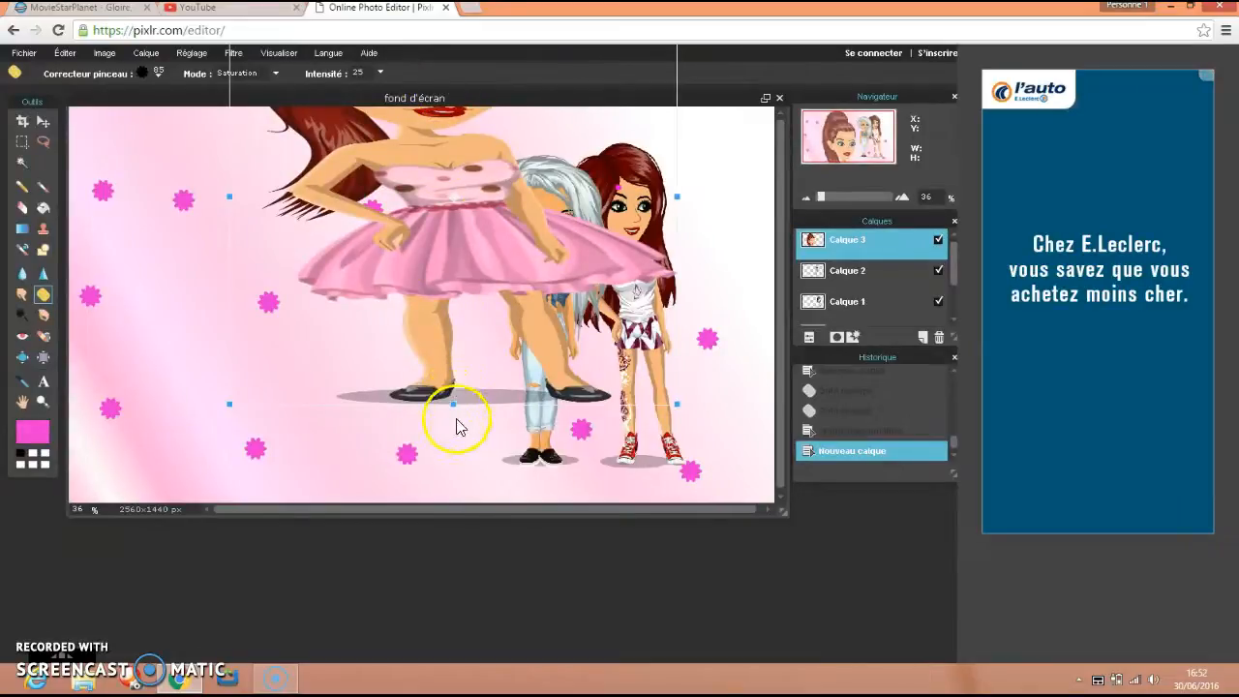
{"action": "left_click_drag", "start_coordinate": [453, 402], "coordinate": [449, 367]}
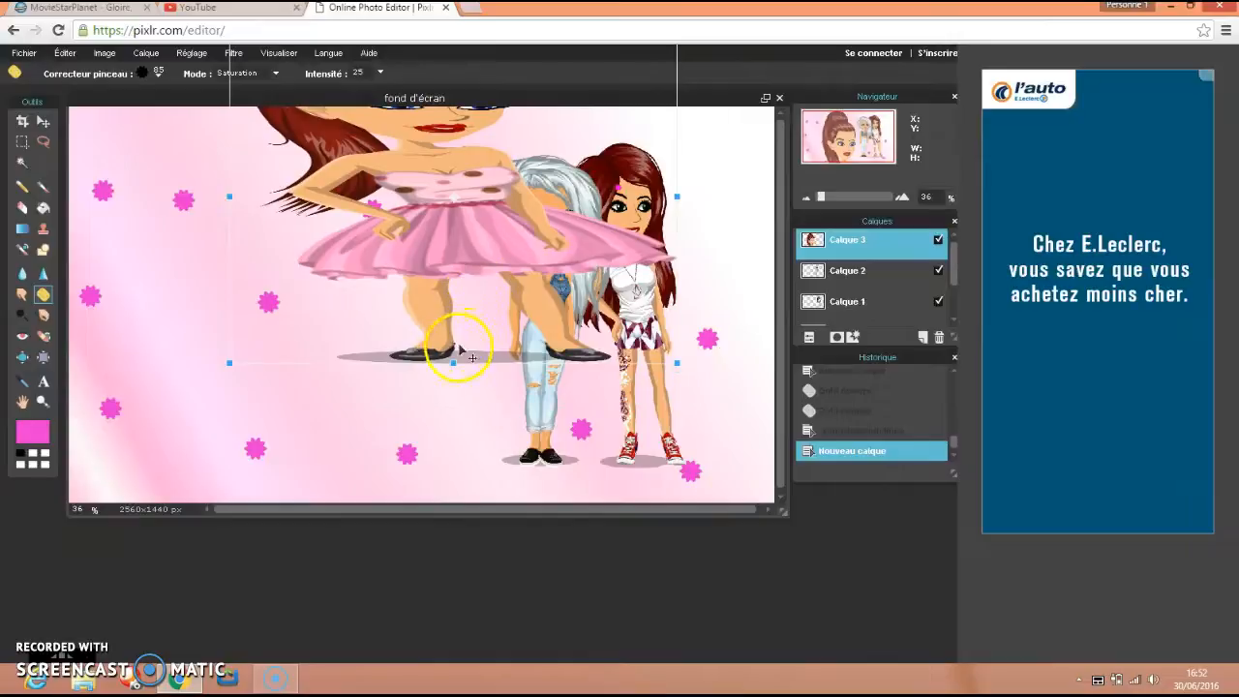
{"action": "left_click_drag", "start_coordinate": [451, 360], "coordinate": [389, 492]}
{"action": "left_click_drag", "start_coordinate": [460, 372], "coordinate": [404, 523]}
{"action": "left_click_drag", "start_coordinate": [399, 309], "coordinate": [412, 387]}
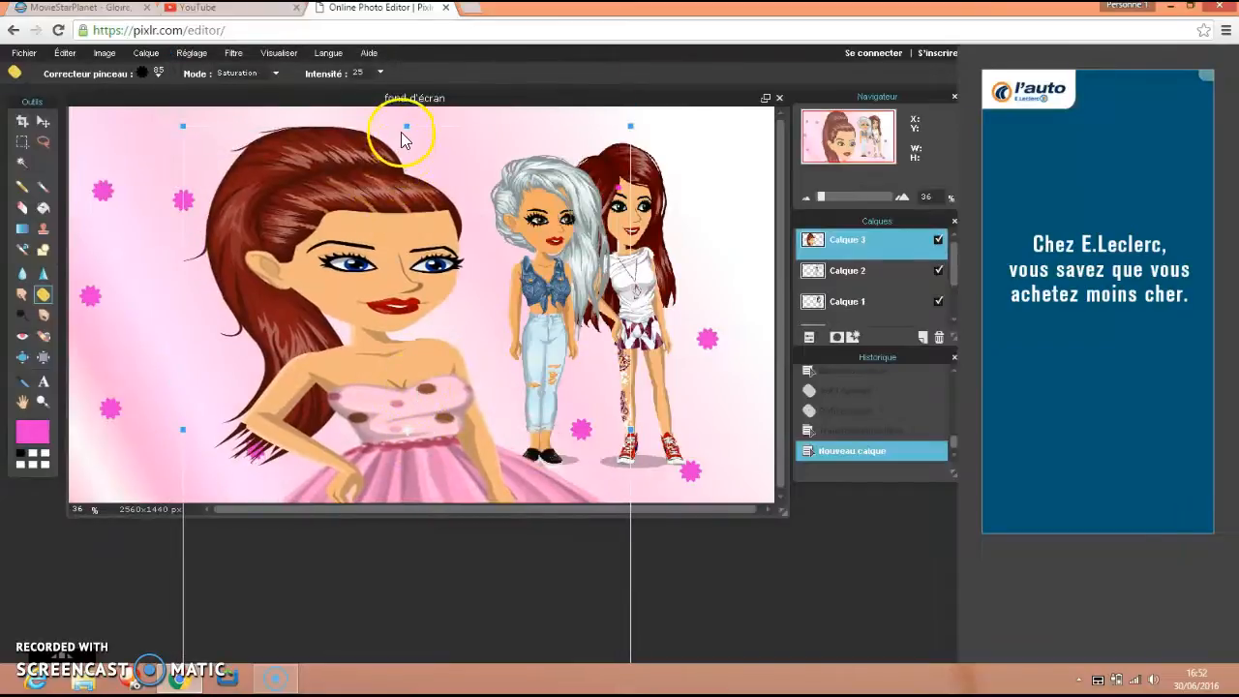
Shorten the ponytailed character from her upper edge downward and move her up until her shoes show on the canvas.
{"action": "left_click_drag", "start_coordinate": [406, 127], "coordinate": [407, 254]}
{"action": "left_click_drag", "start_coordinate": [387, 364], "coordinate": [406, 168]}
{"action": "right_click", "coordinate": [407, 171]}
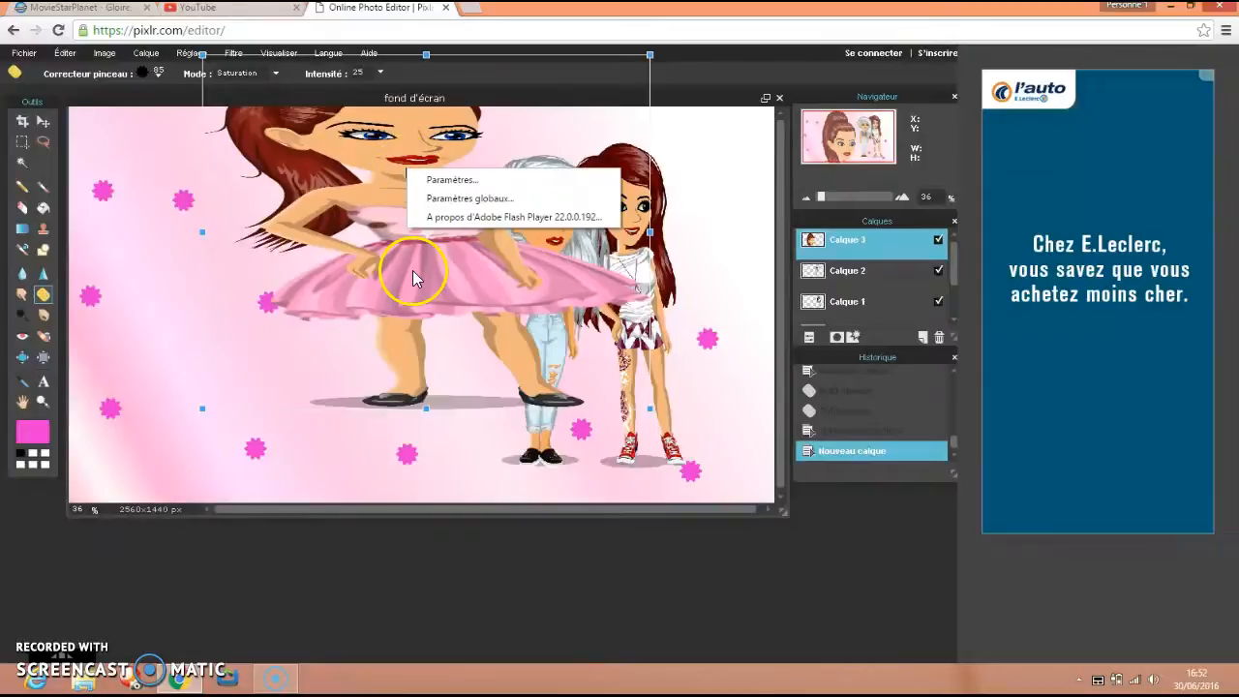
{"action": "key", "text": "ctrl+plus"}
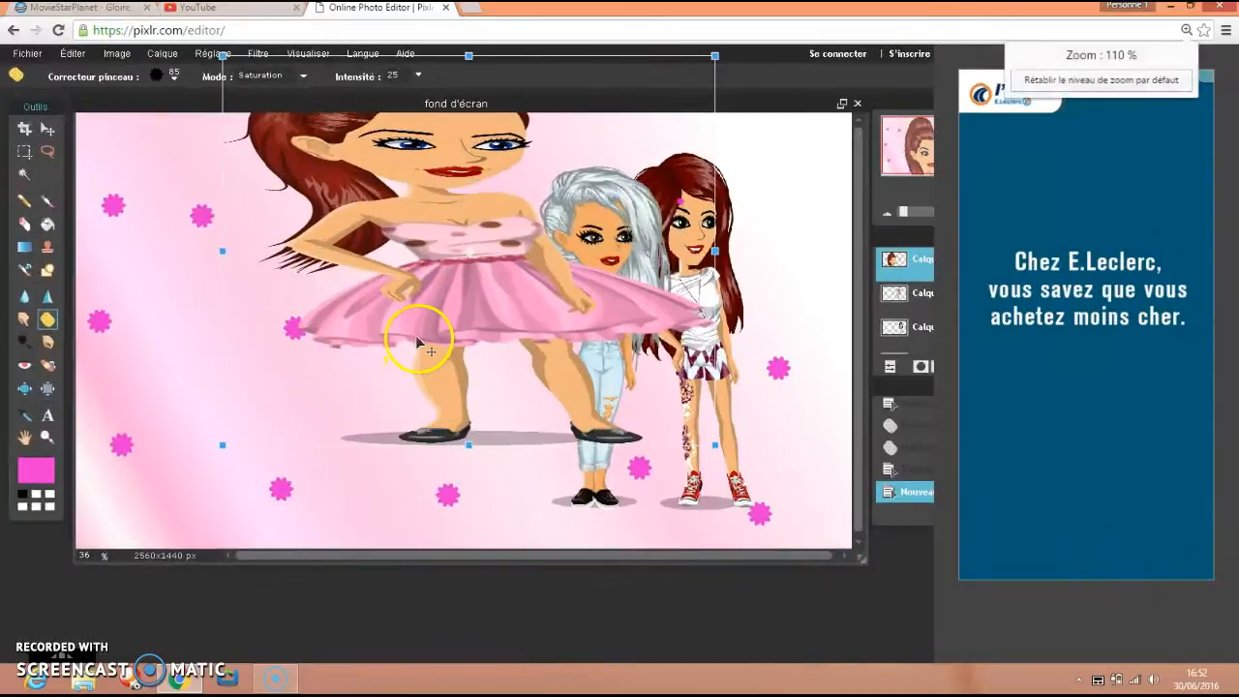
{"action": "left_click", "coordinate": [1186, 33]}
{"action": "left_click", "coordinate": [1070, 82]}
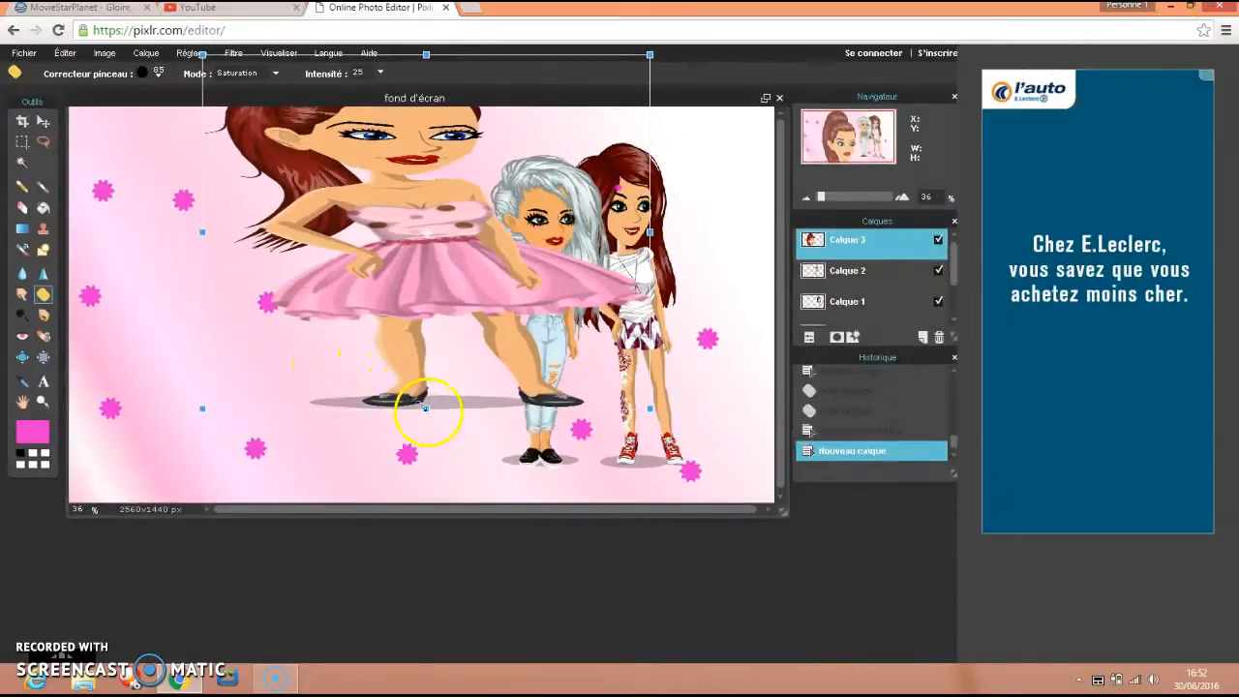
Stretch the ponytailed character downward well past the canvas's lower edge and shift her down so her face and upper body fill the canvas.
{"action": "left_click_drag", "start_coordinate": [426, 408], "coordinate": [462, 547]}
{"action": "left_click_drag", "start_coordinate": [463, 537], "coordinate": [429, 668]}
{"action": "left_click_drag", "start_coordinate": [489, 350], "coordinate": [485, 407]}
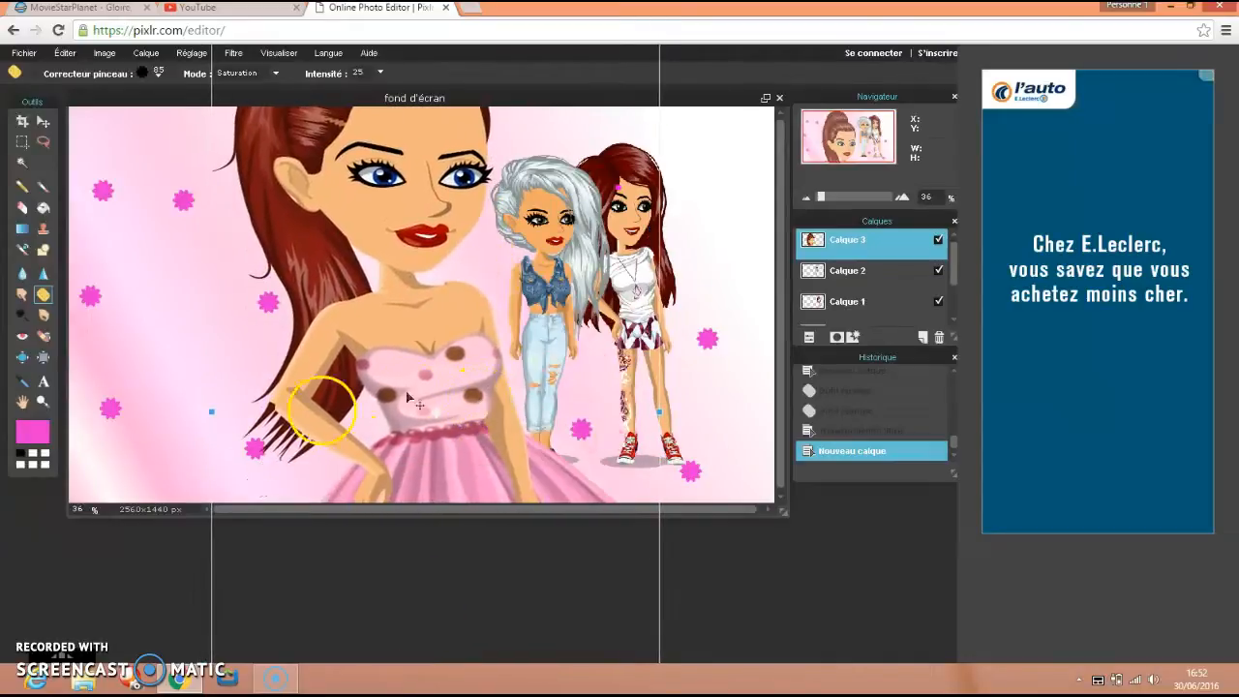
Widen the ponytailed character slightly on both sides in two small adjustments to balance her stretched proportions.
{"action": "left_click_drag", "start_coordinate": [217, 409], "coordinate": [200, 338]}
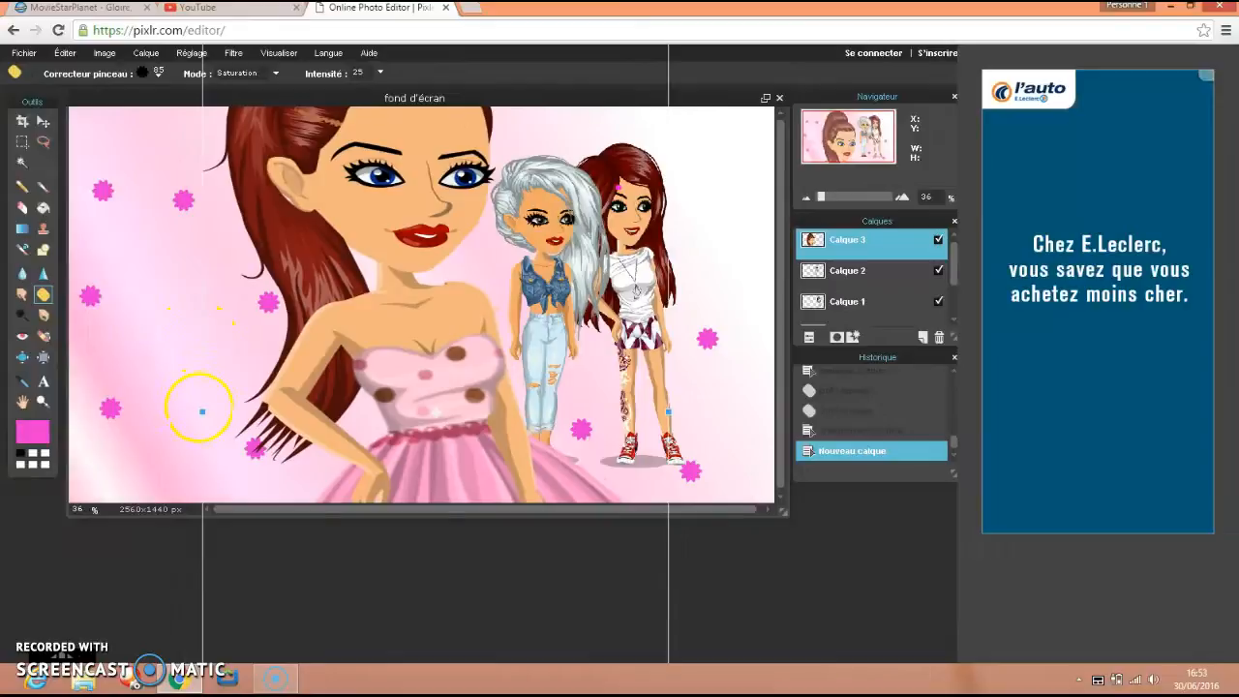
{"action": "mouse_move", "coordinate": [203, 409]}
{"action": "left_mouse_down"}
{"action": "mouse_move", "coordinate": [417, 414]}
{"action": "mouse_move", "coordinate": [313, 414]}
{"action": "mouse_move", "coordinate": [397, 470]}
{"action": "mouse_move", "coordinate": [204, 436]}
{"action": "mouse_move", "coordinate": [222, 436]}
{"action": "mouse_move", "coordinate": [186, 404]}
{"action": "left_mouse_up"}
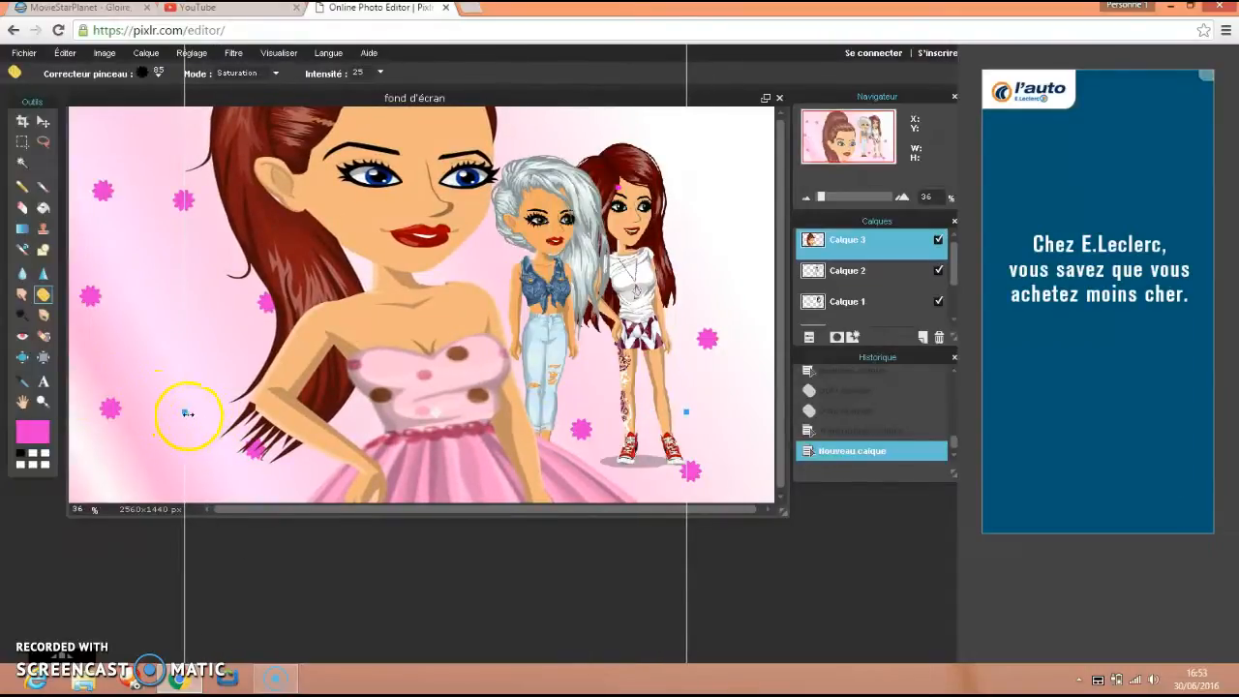
{"action": "key", "text": "ctrl+plus"}
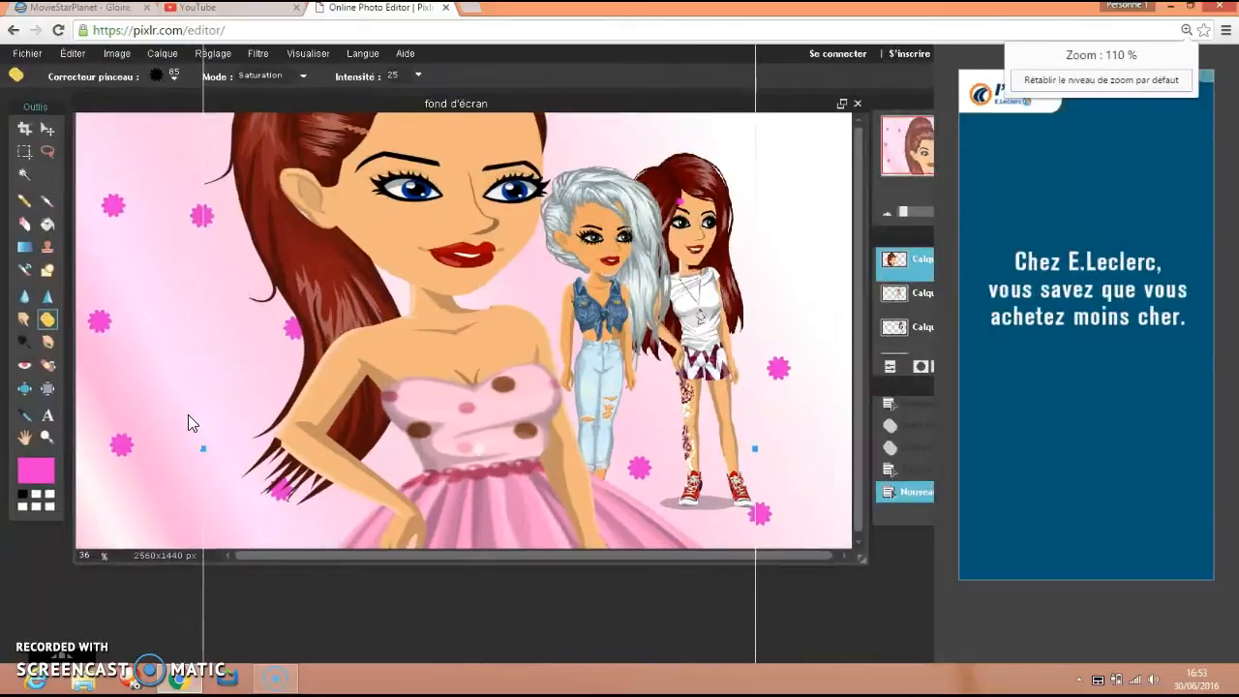